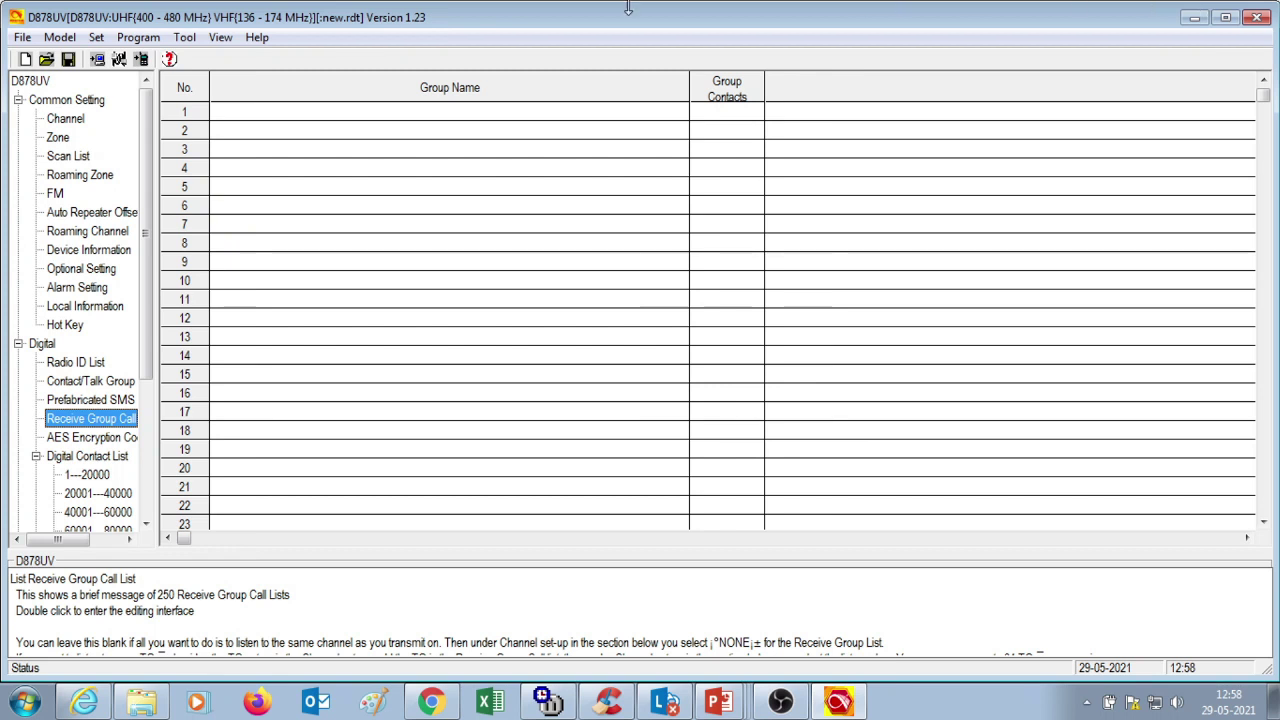
- Set COM15 as the radio communication port
{"action": "left_click", "coordinate": [118, 61]}
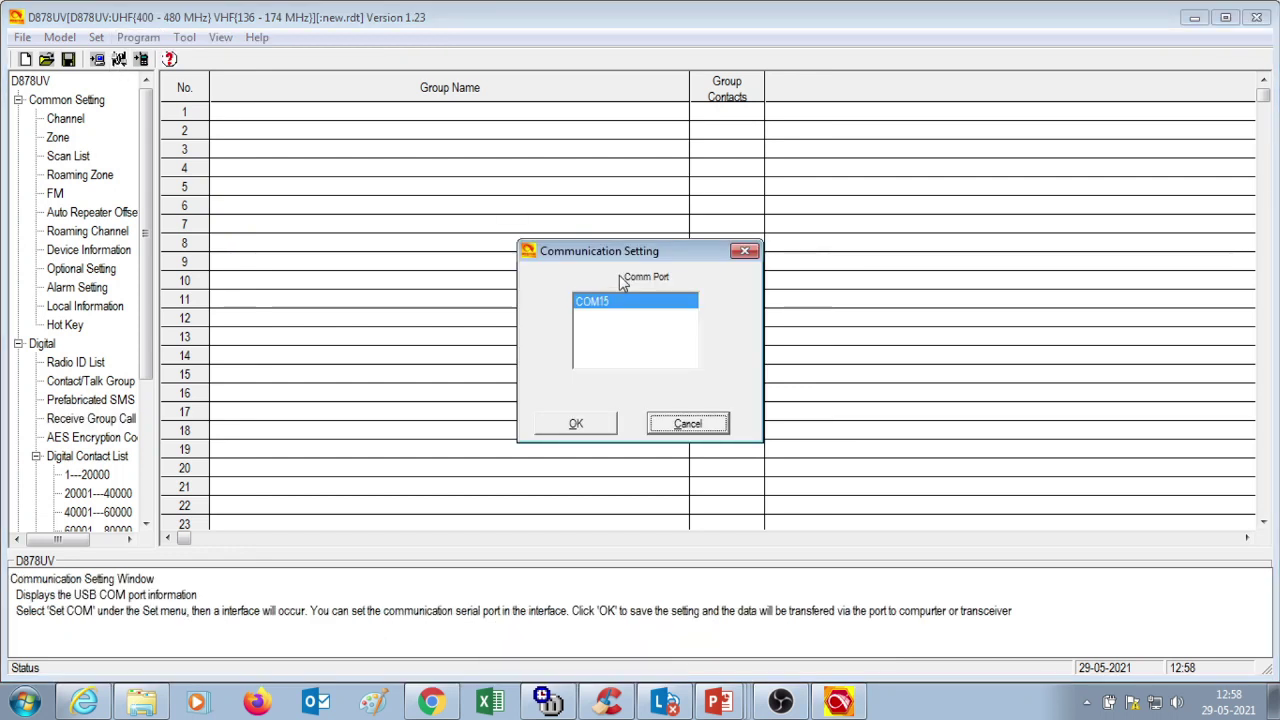
{"action": "left_click", "coordinate": [617, 311]}
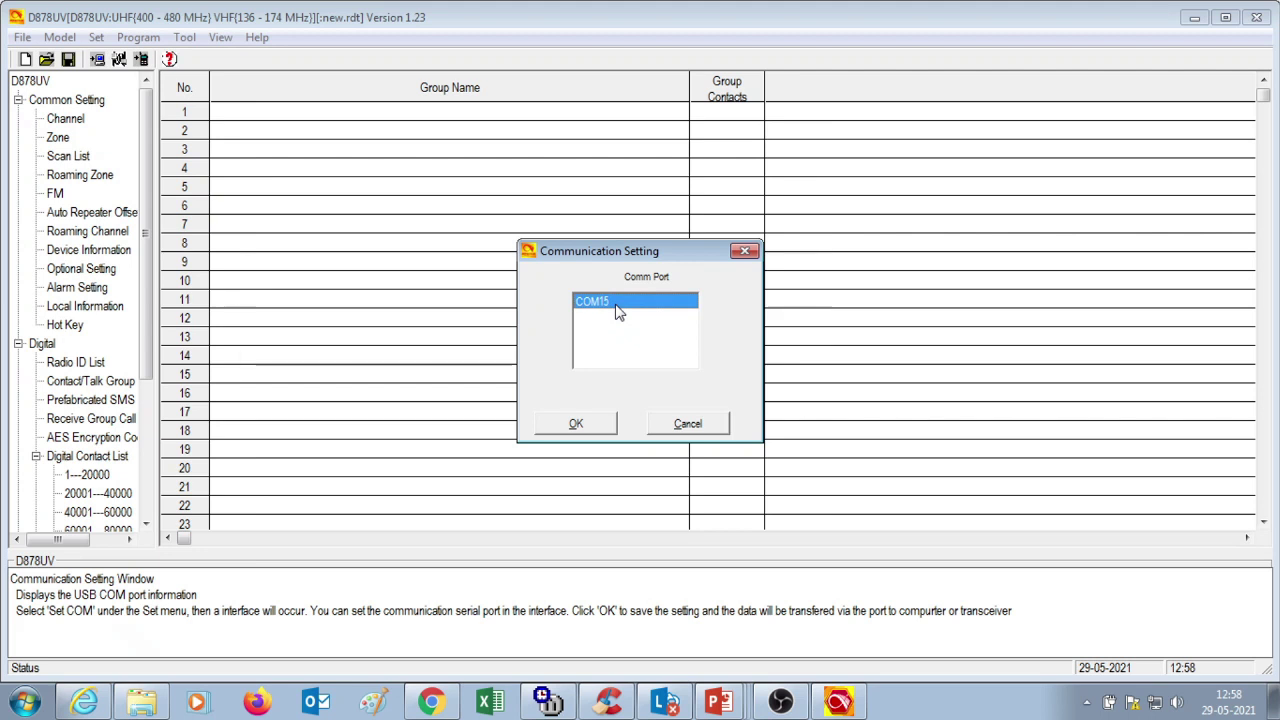
{"action": "left_click", "coordinate": [582, 430]}
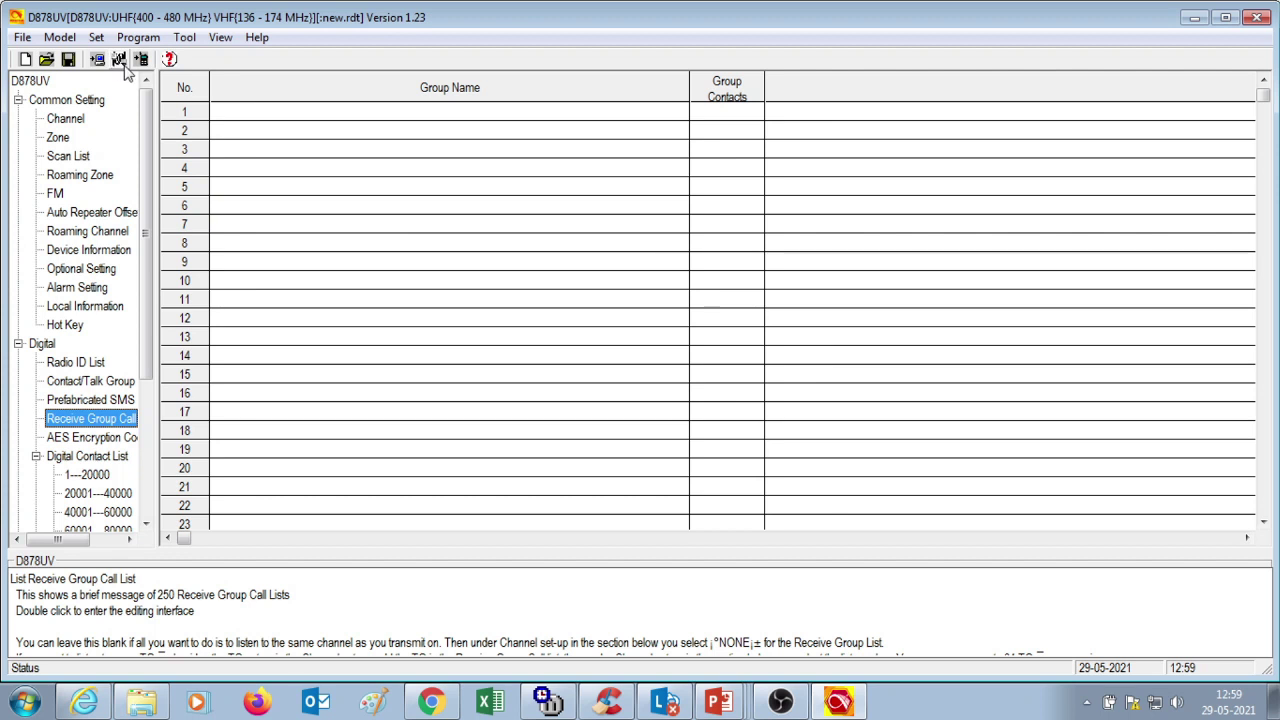
- Check the Program menu's read/write options, then show the Channel list
{"action": "left_click", "coordinate": [138, 37]}
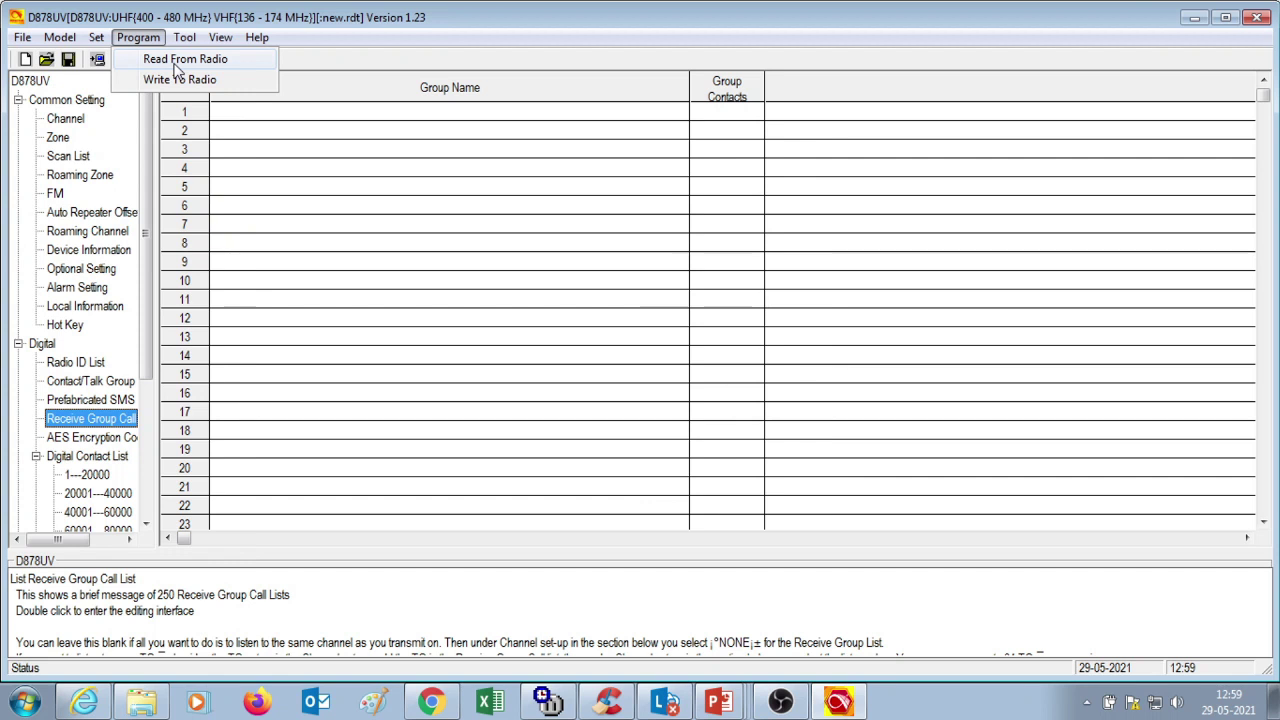
{"action": "left_click", "coordinate": [315, 35]}
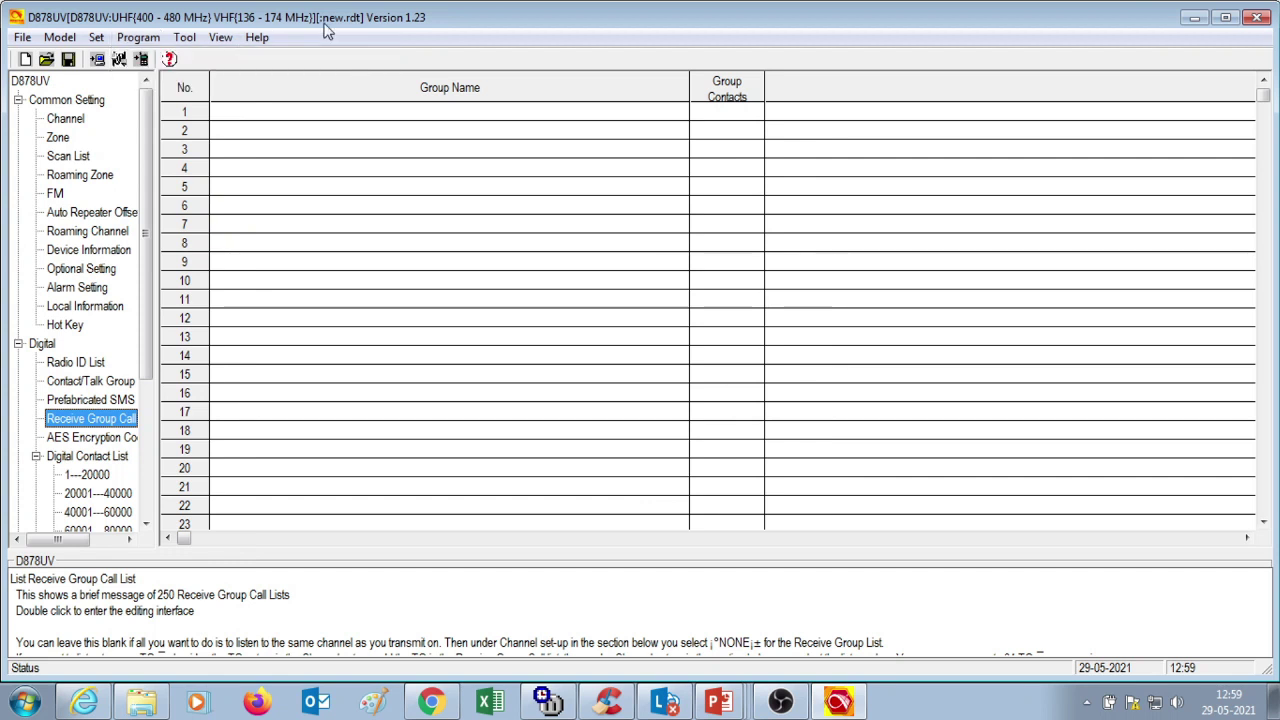
{"action": "left_click", "coordinate": [66, 119]}
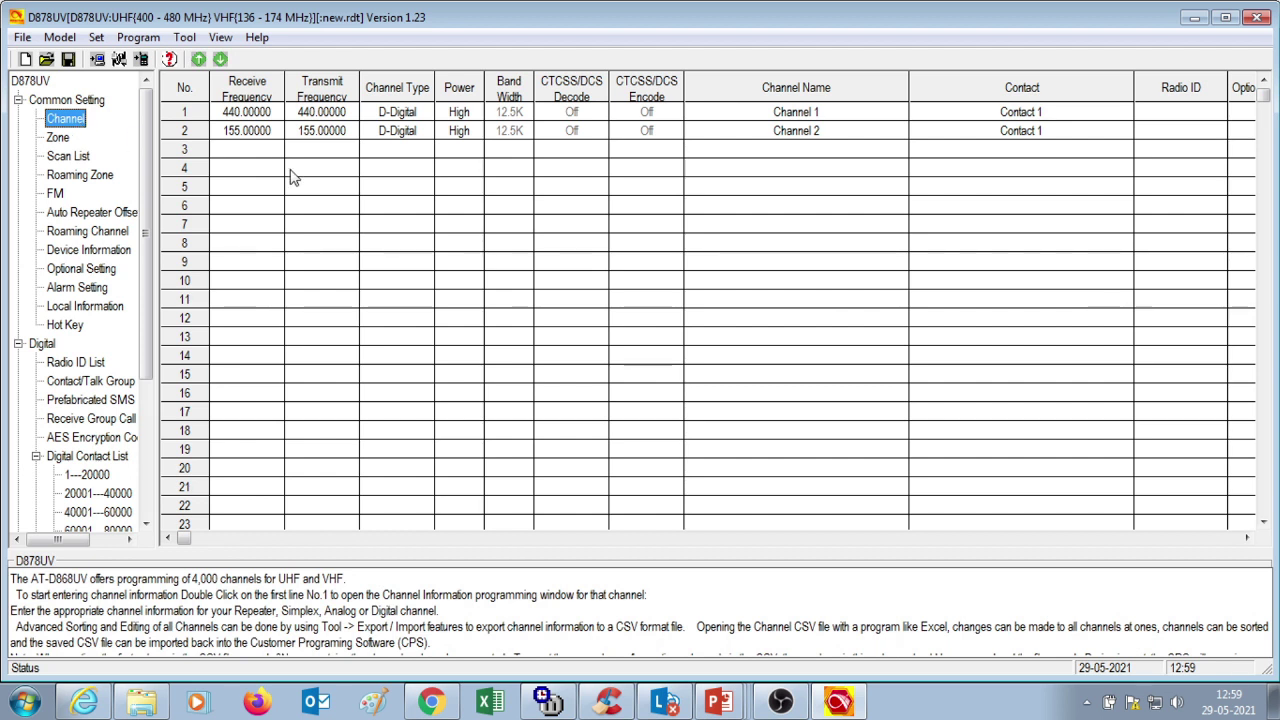
- Save the codeplug as ORIGINAL.rdt in the Videos library
{"action": "left_click", "coordinate": [22, 38]}
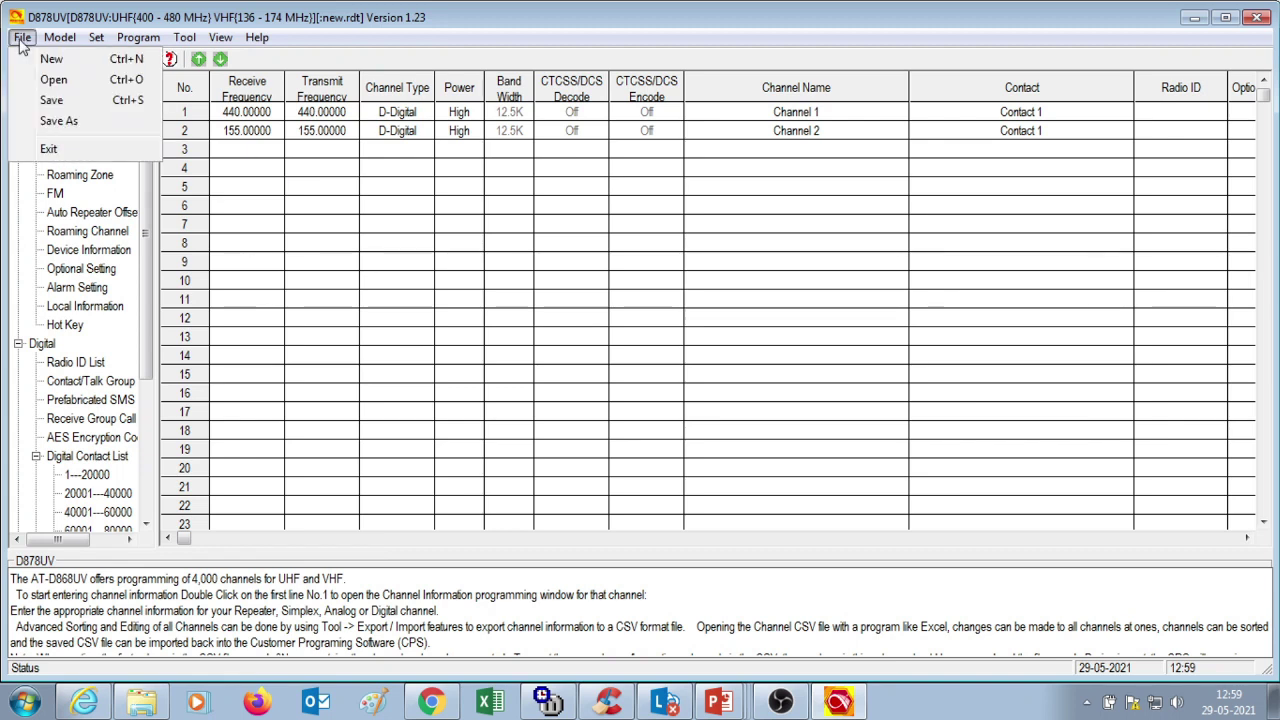
{"action": "left_click", "coordinate": [58, 121]}
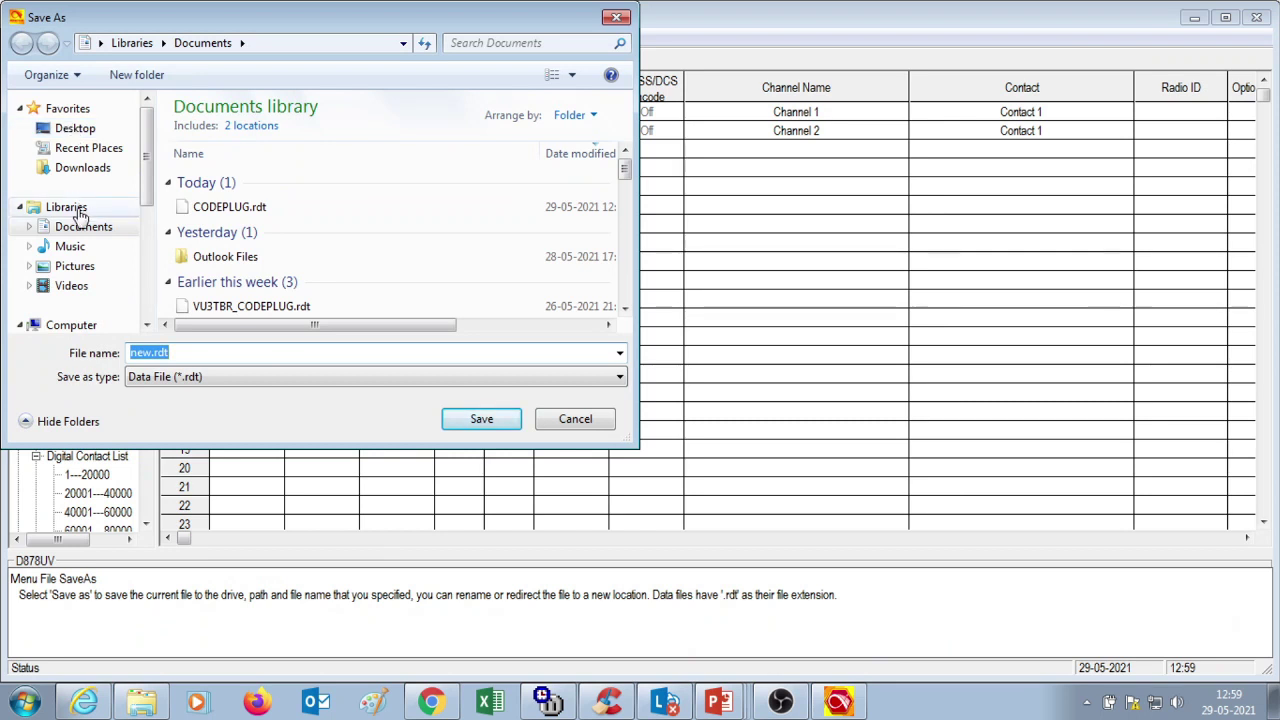
{"action": "left_click", "coordinate": [72, 286]}
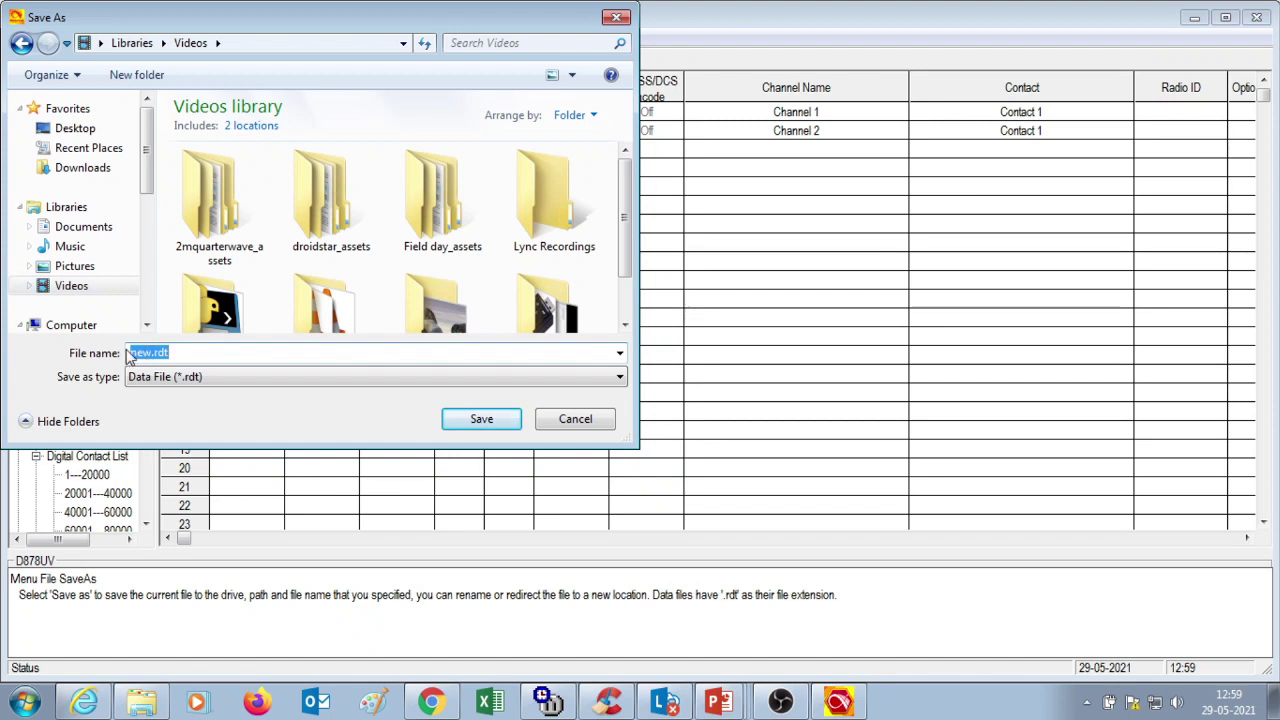
{"action": "left_click", "coordinate": [150, 353]}
{"action": "double_click", "coordinate": [141, 353]}
{"action": "type", "text": "ORIGINA"}
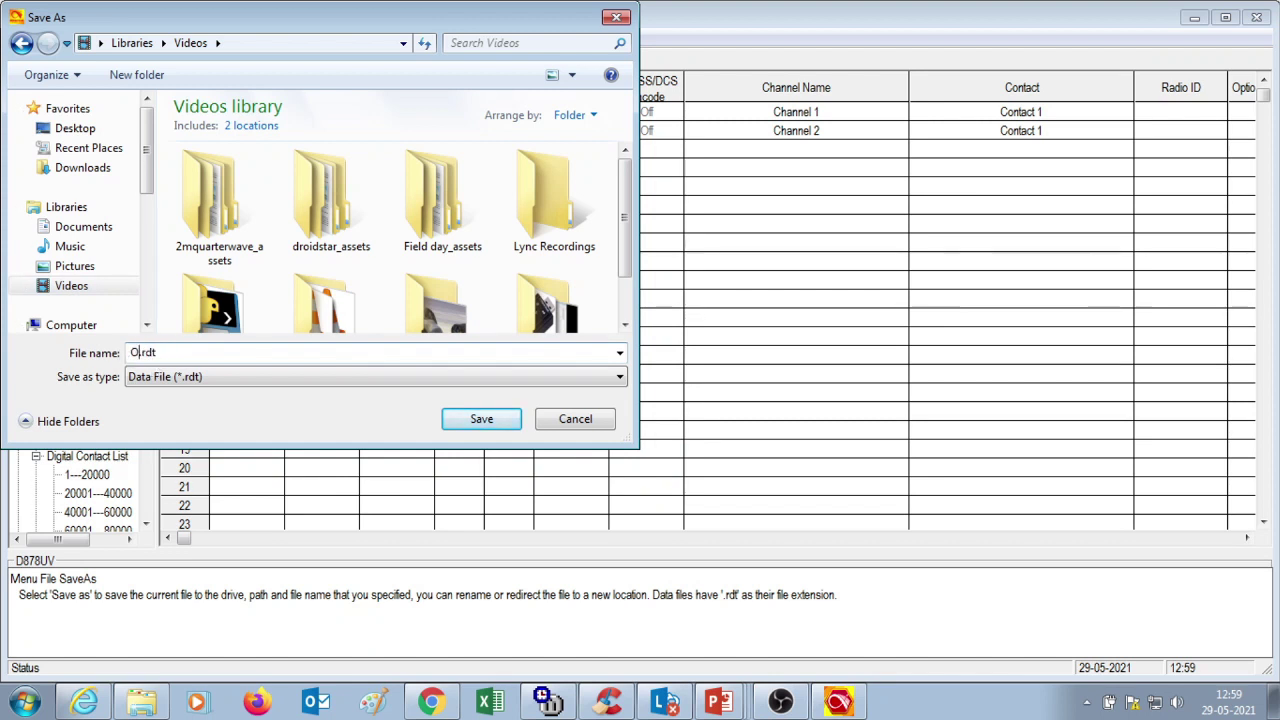
{"action": "type", "text": "L"}
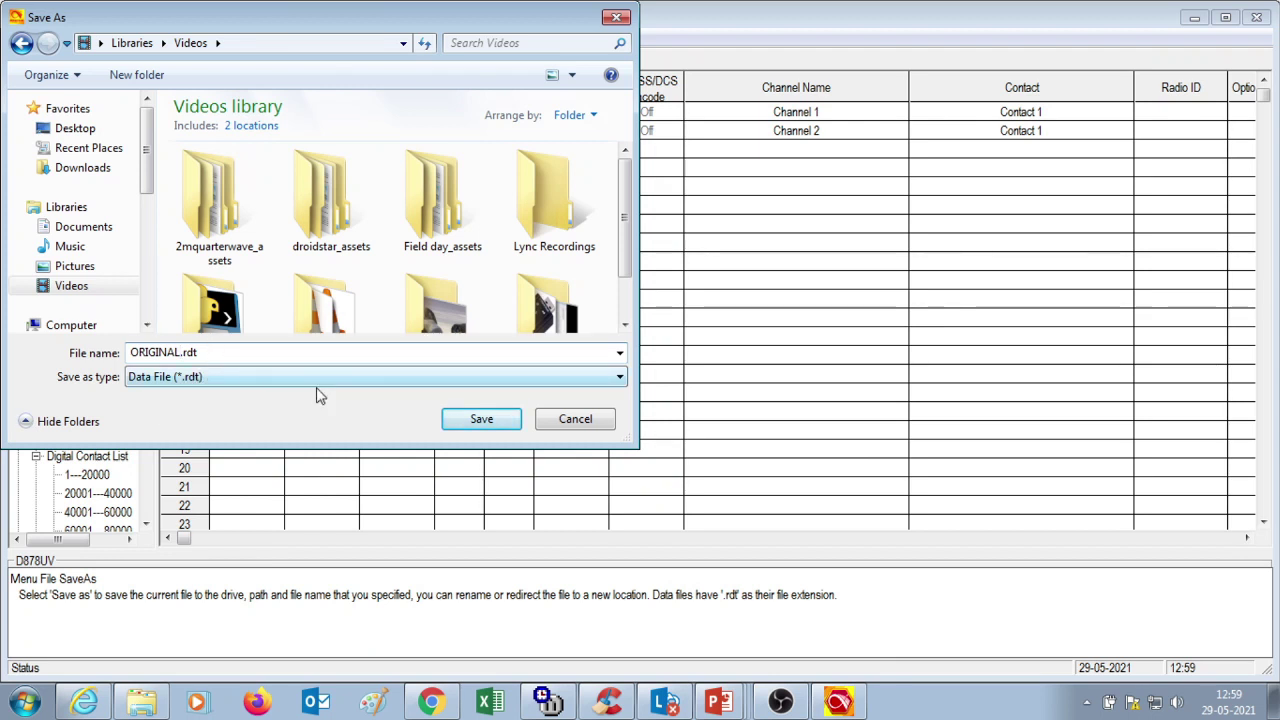
{"action": "left_click", "coordinate": [460, 424]}
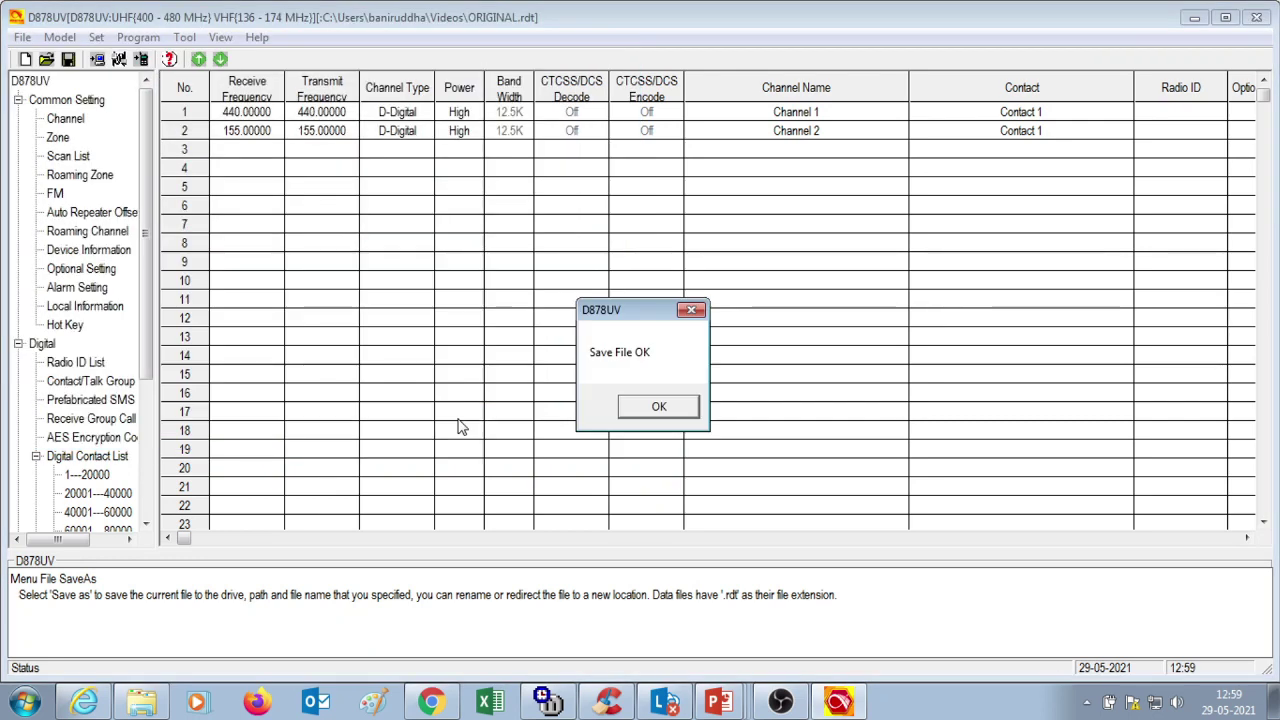
{"action": "left_click", "coordinate": [656, 406]}
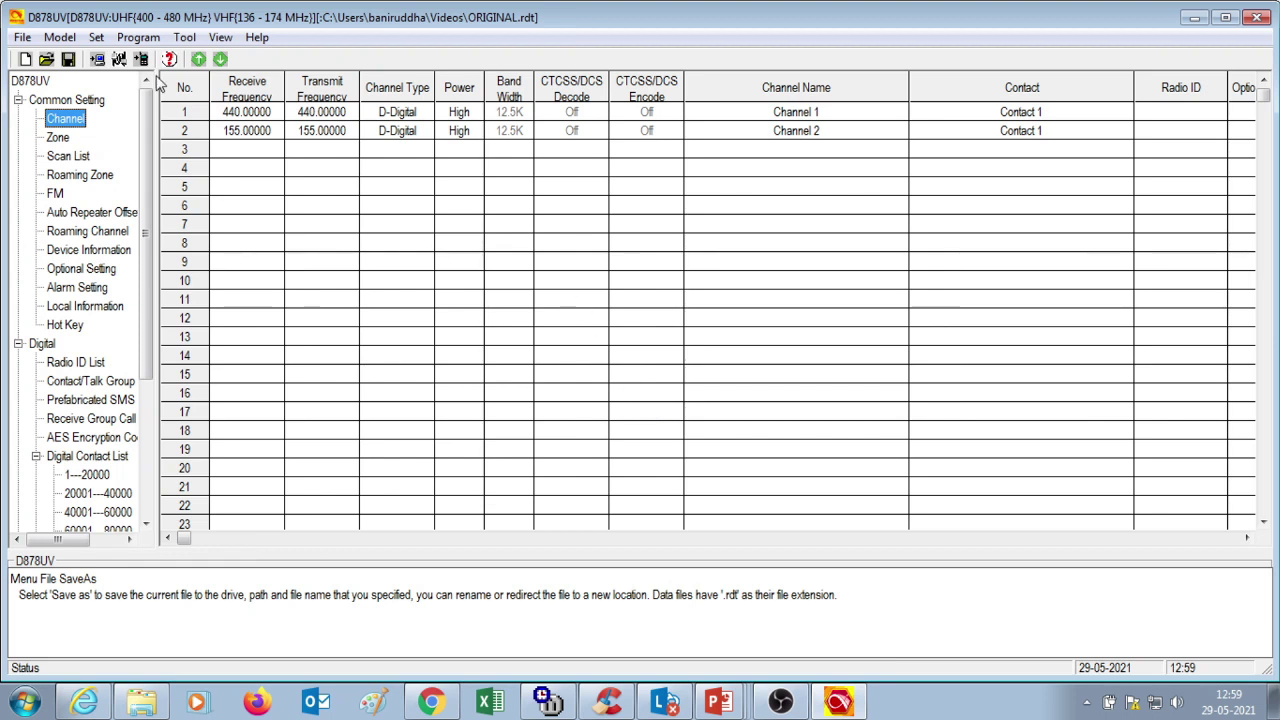
- Overwrite ORIGINAL.rdt with current changes, then start a new codeplug with all data reset
{"action": "left_click", "coordinate": [21, 37]}
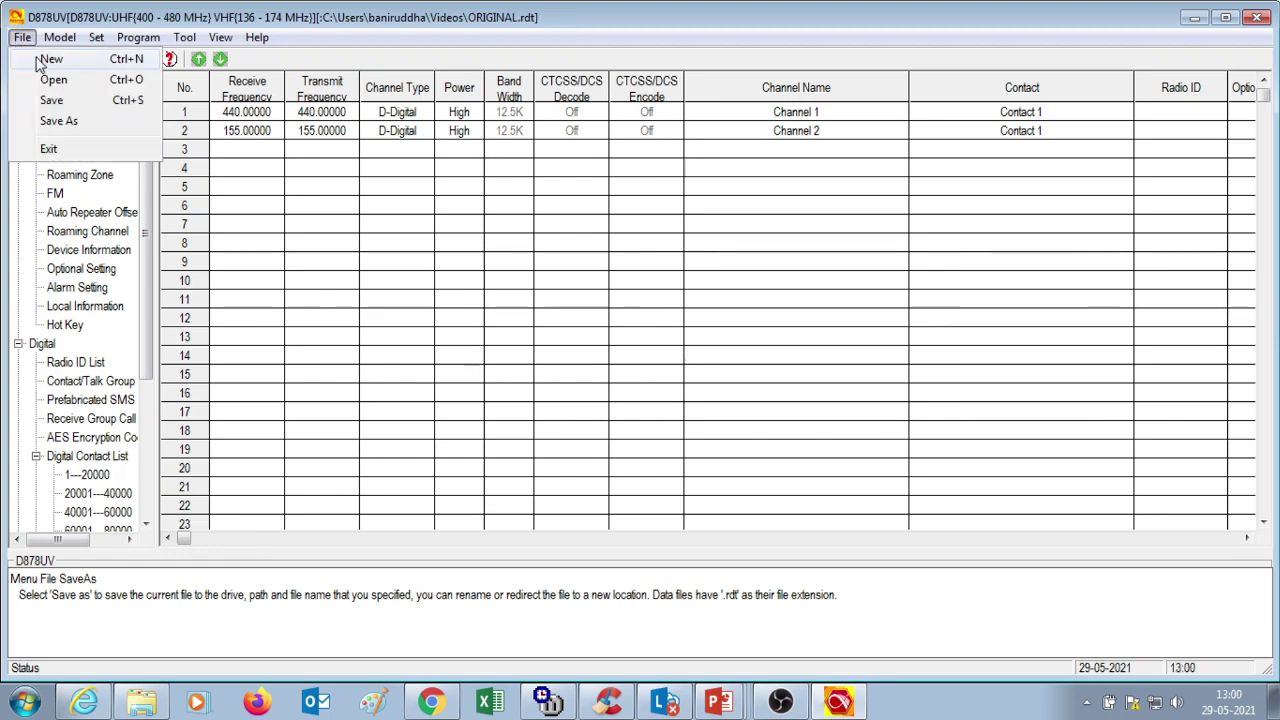
{"action": "left_click", "coordinate": [40, 59]}
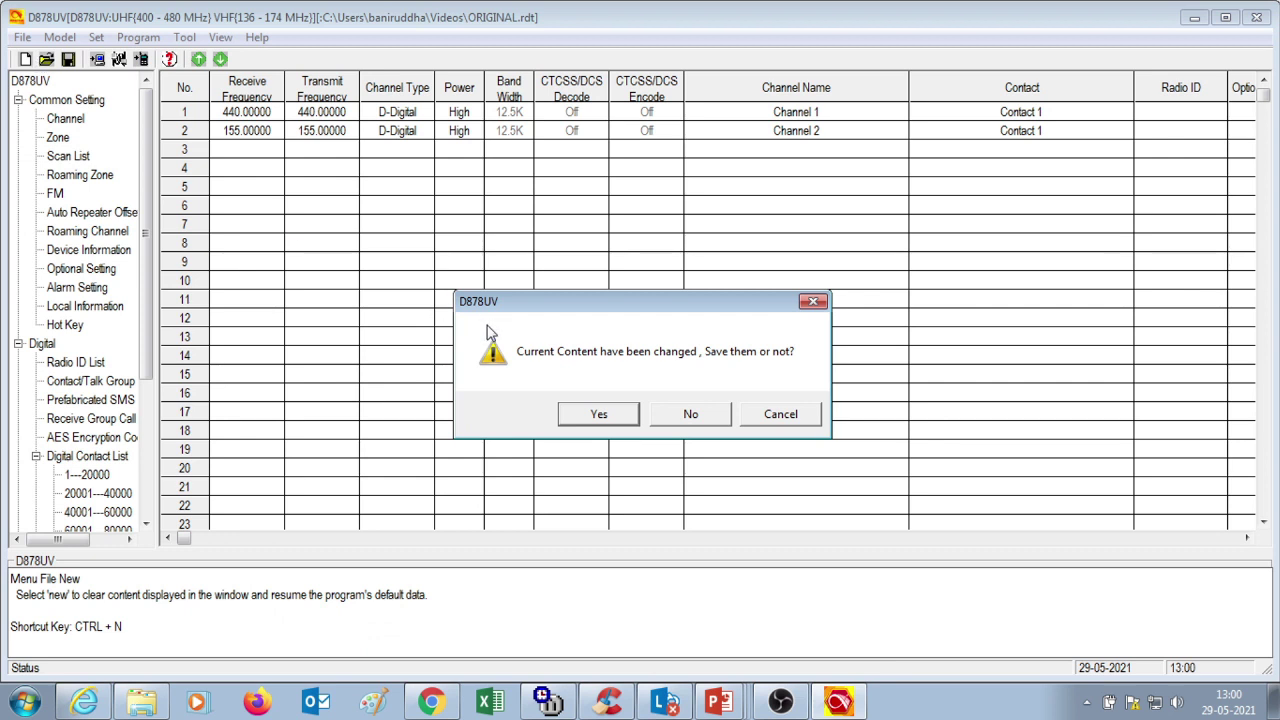
{"action": "left_click", "coordinate": [598, 414]}
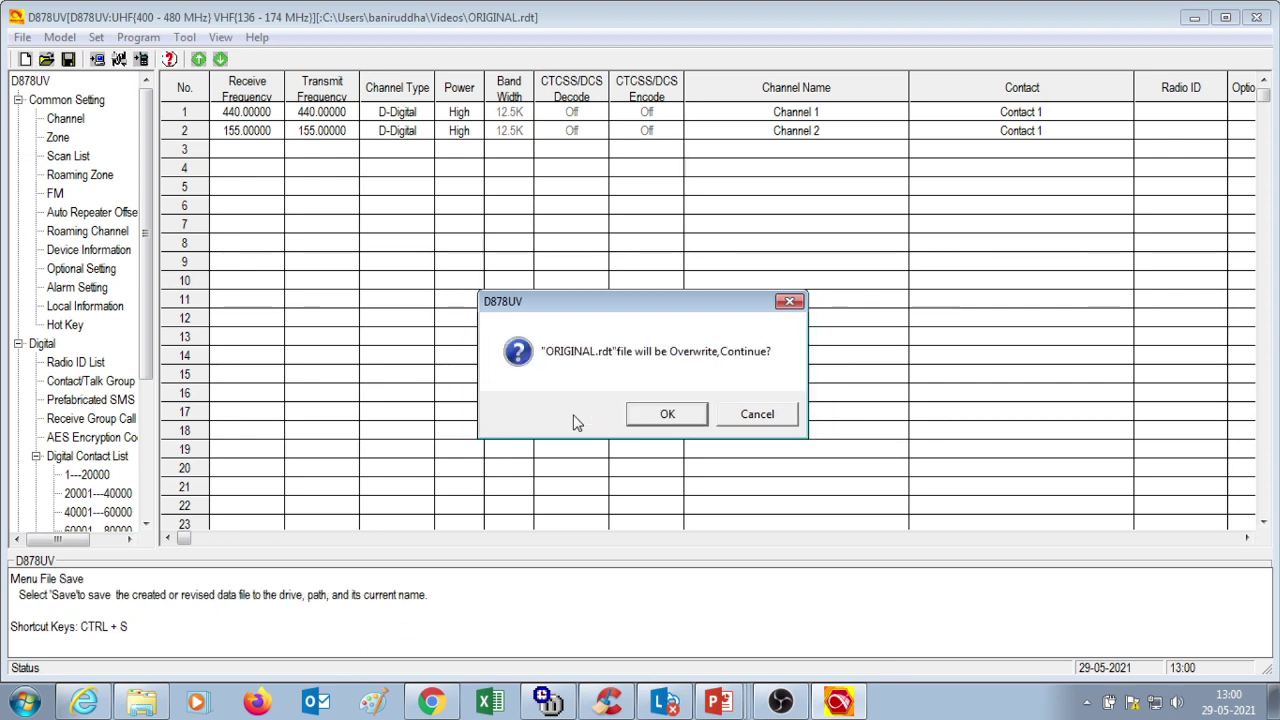
{"action": "left_click", "coordinate": [655, 426]}
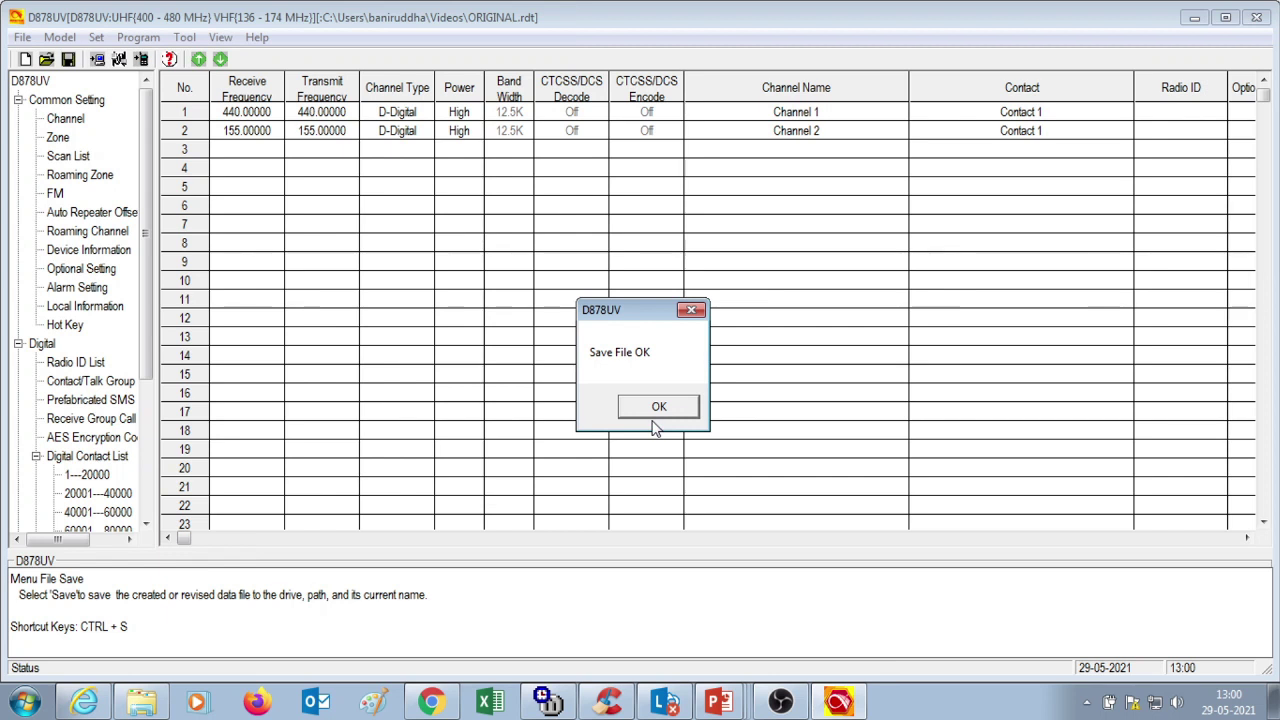
{"action": "left_click", "coordinate": [659, 415]}
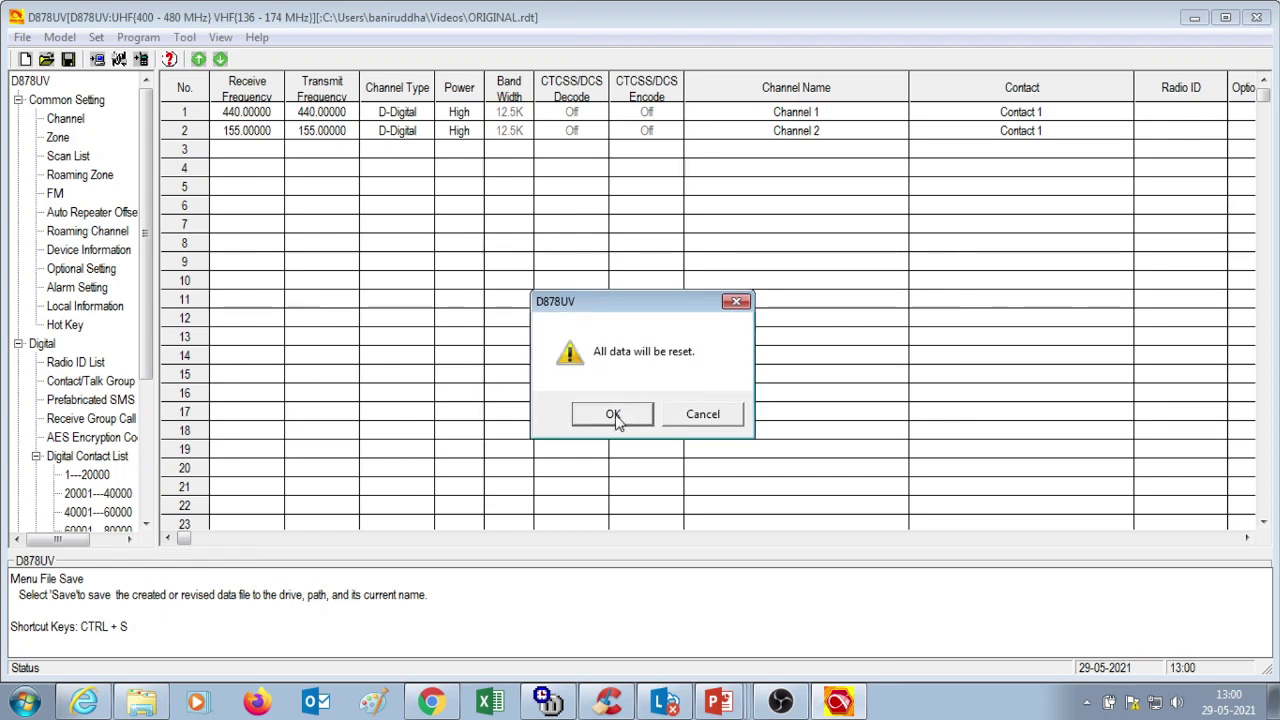
{"action": "left_click", "coordinate": [614, 415]}
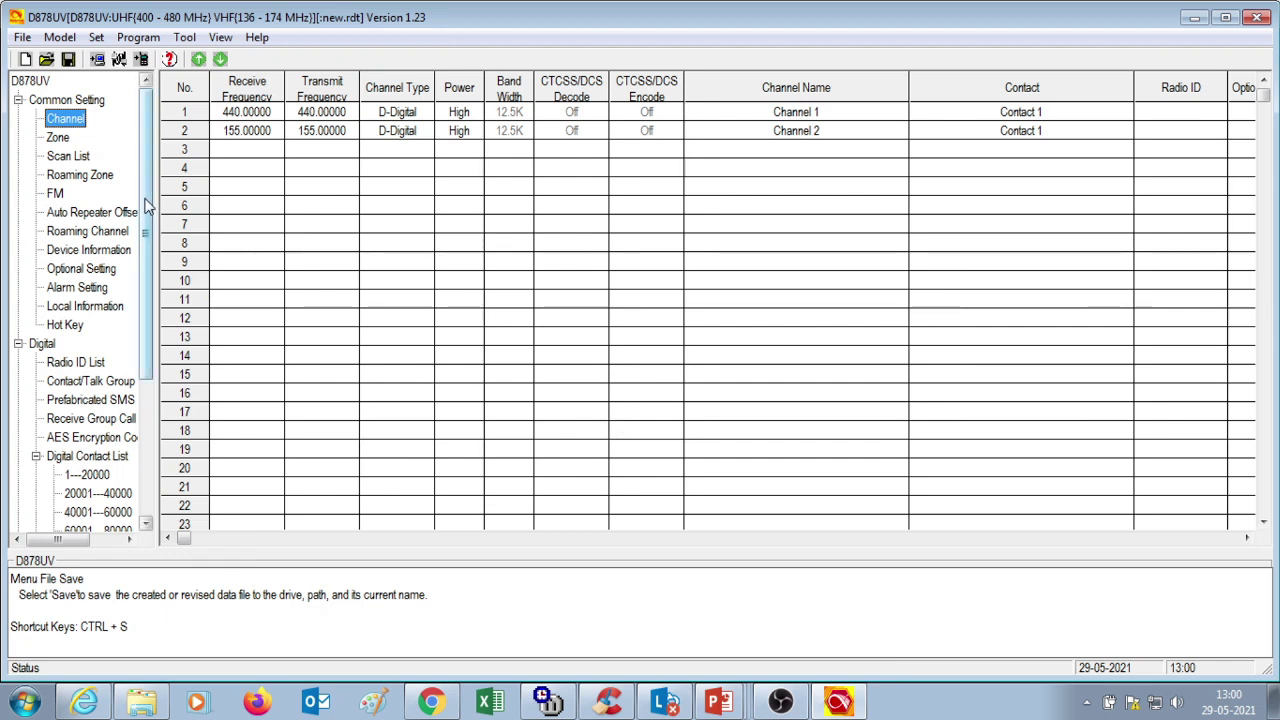
{"action": "mouse_move", "coordinate": [147, 207]}
{"action": "left_mouse_down"}
{"action": "mouse_move", "coordinate": [147, 243]}
{"action": "mouse_move", "coordinate": [147, 231]}
{"action": "left_mouse_up"}
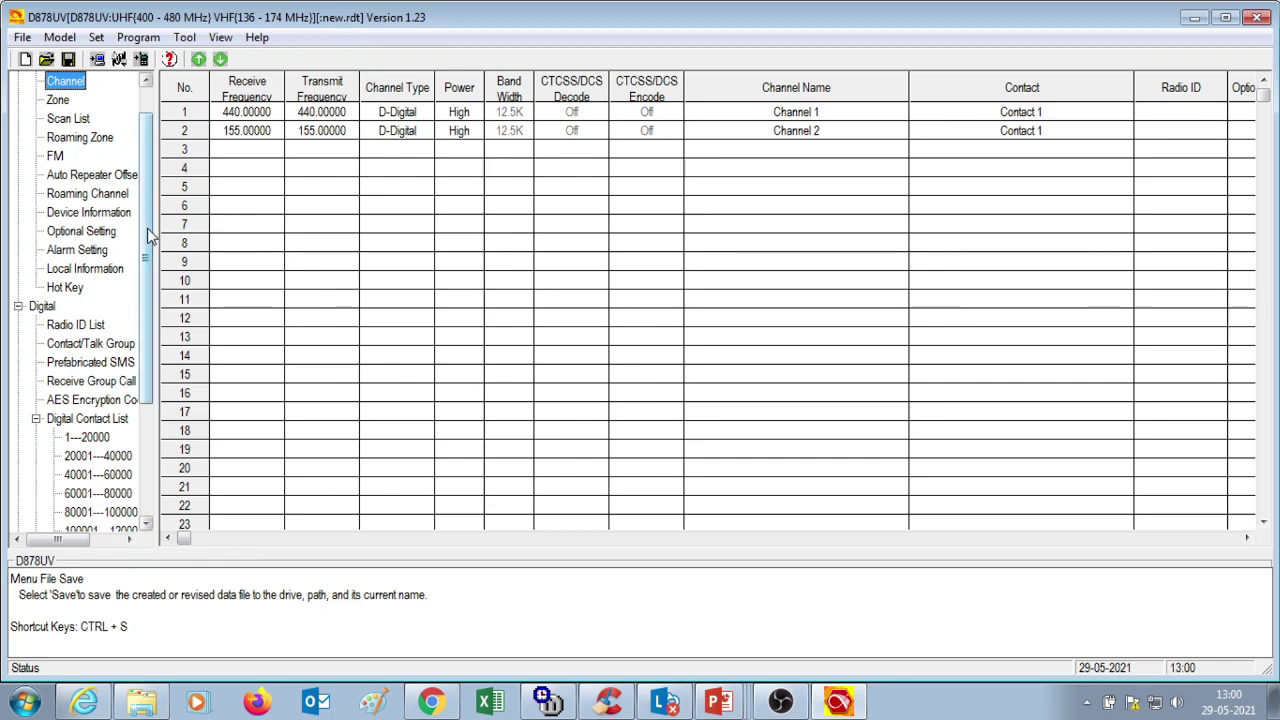
{"action": "left_click_drag", "start_coordinate": [148, 235], "coordinate": [148, 272]}
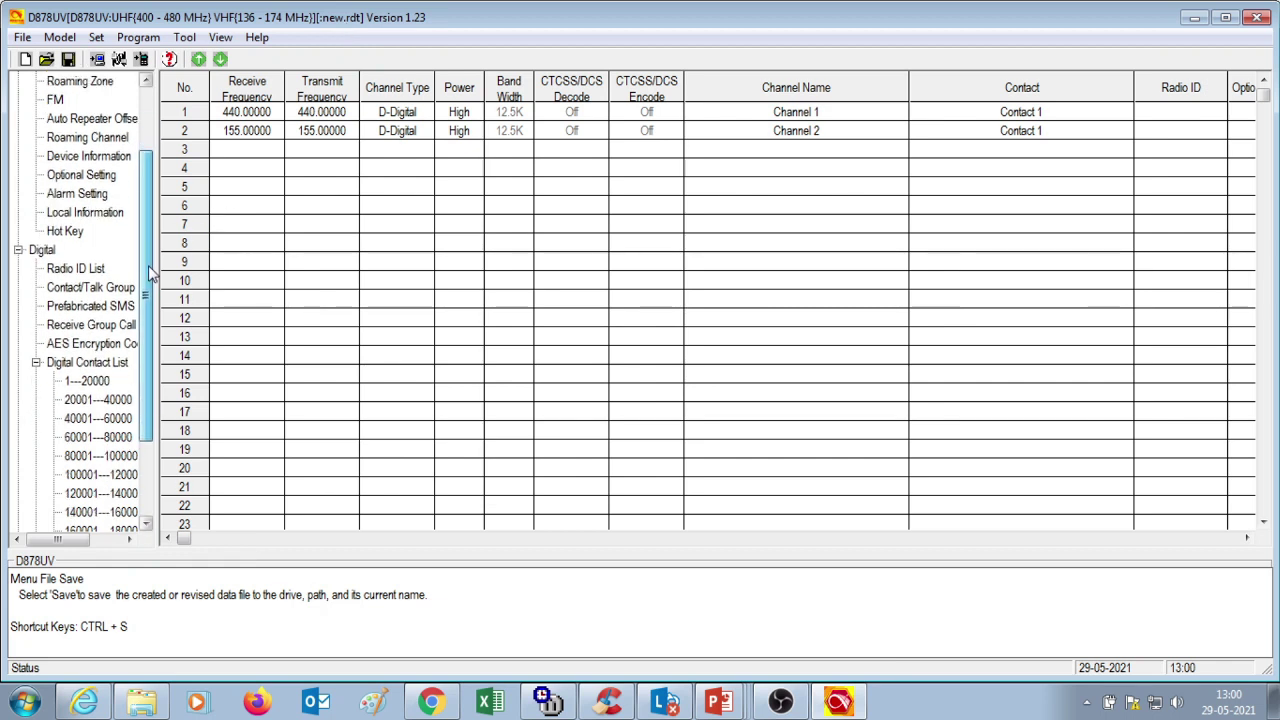
{"action": "left_click", "coordinate": [90, 269]}
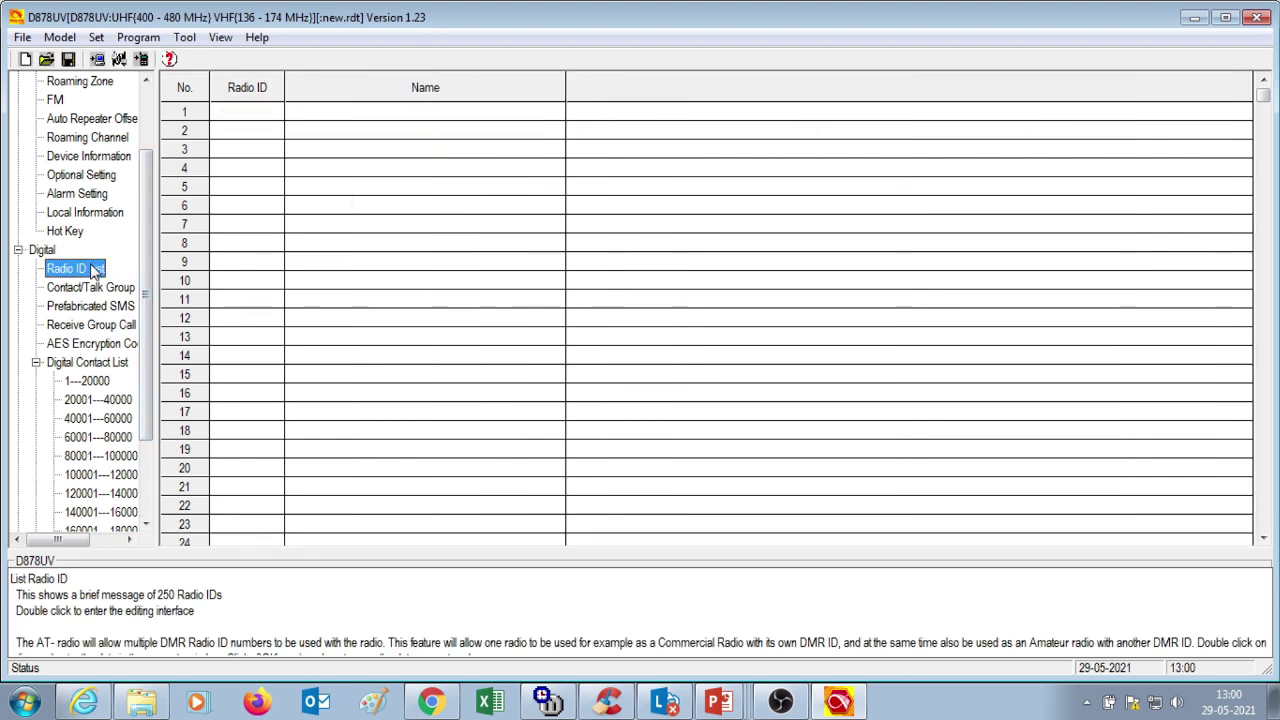
{"action": "double_click", "coordinate": [257, 119]}
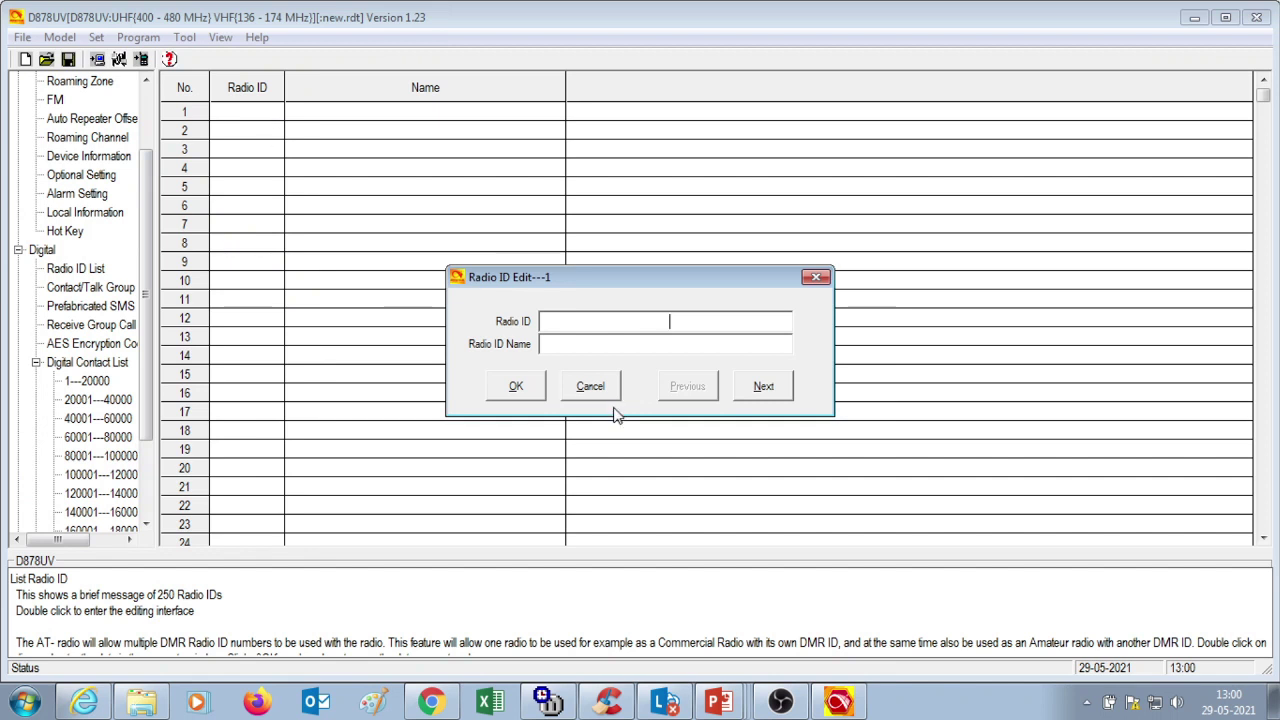
{"action": "type", "text": "4040315"}
{"action": "left_click", "coordinate": [668, 344]}
{"action": "type", "text": "VU3FML"}
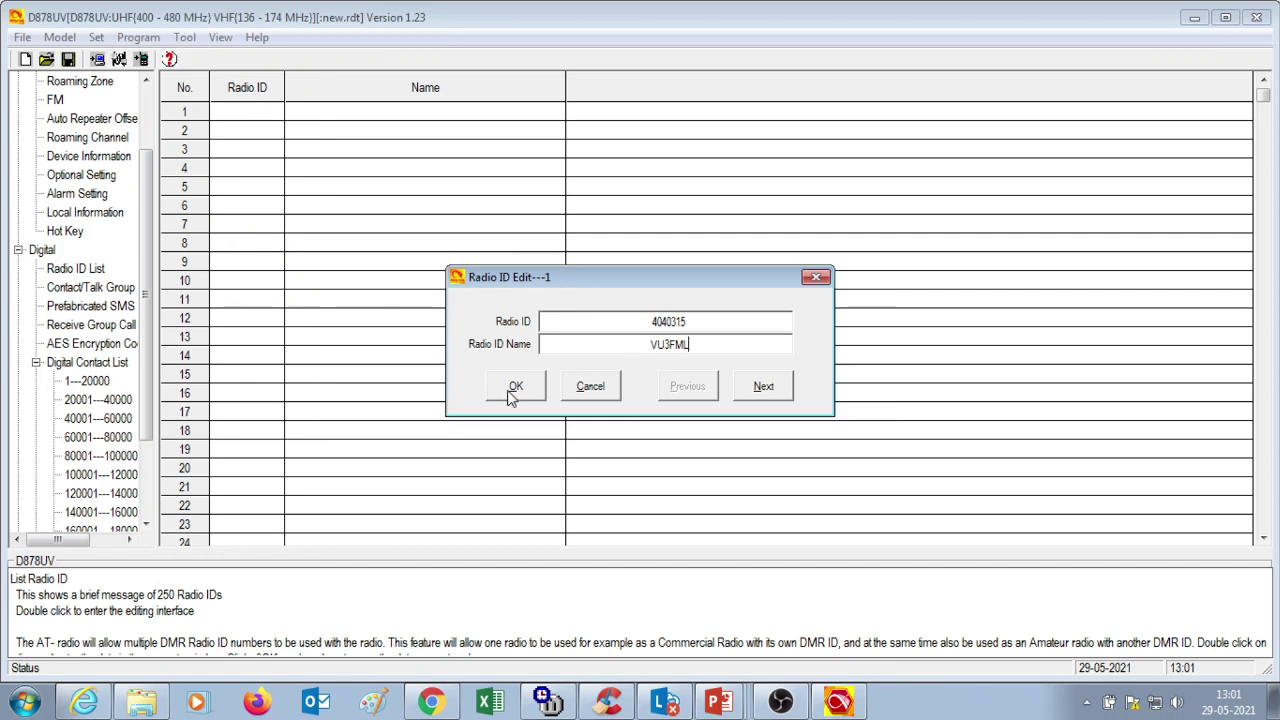
{"action": "left_click", "coordinate": [513, 390]}
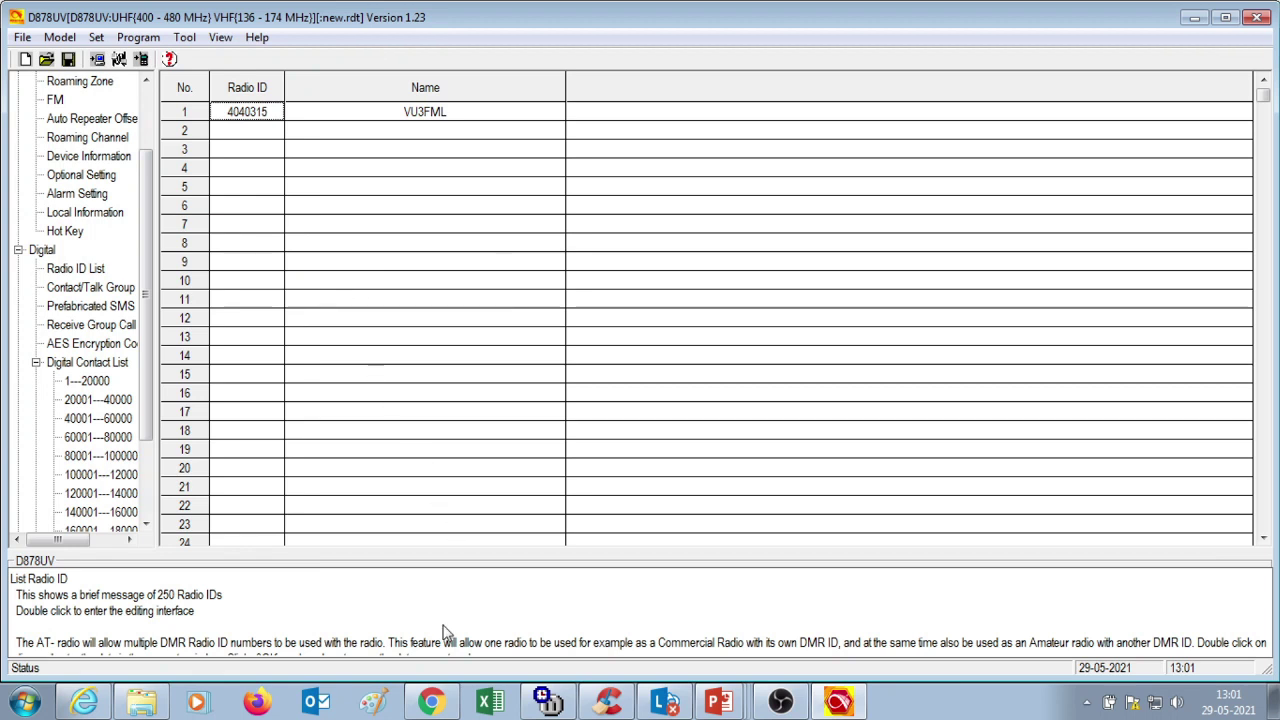
- View the KF5IW DMR contact database download table in Chrome, then go to File Explorer
{"action": "left_click", "coordinate": [436, 704]}
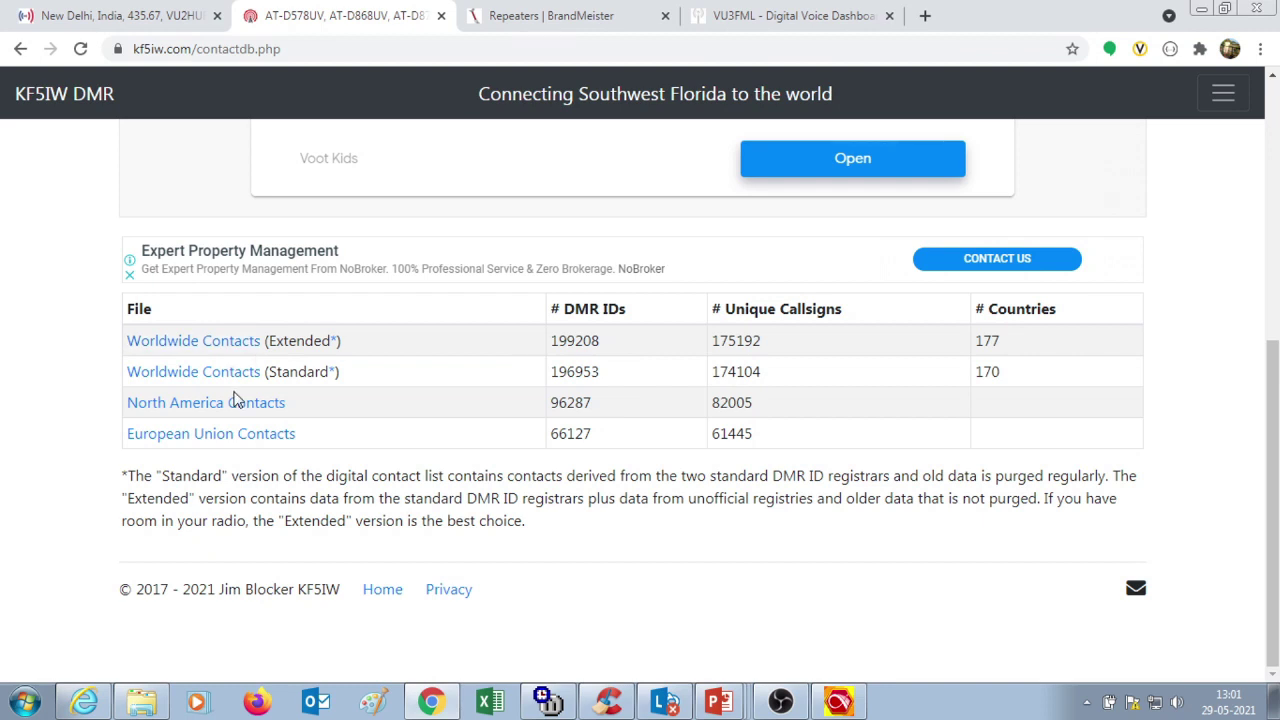
{"action": "left_click", "coordinate": [141, 702]}
{"action": "left_click", "coordinate": [60, 161]}
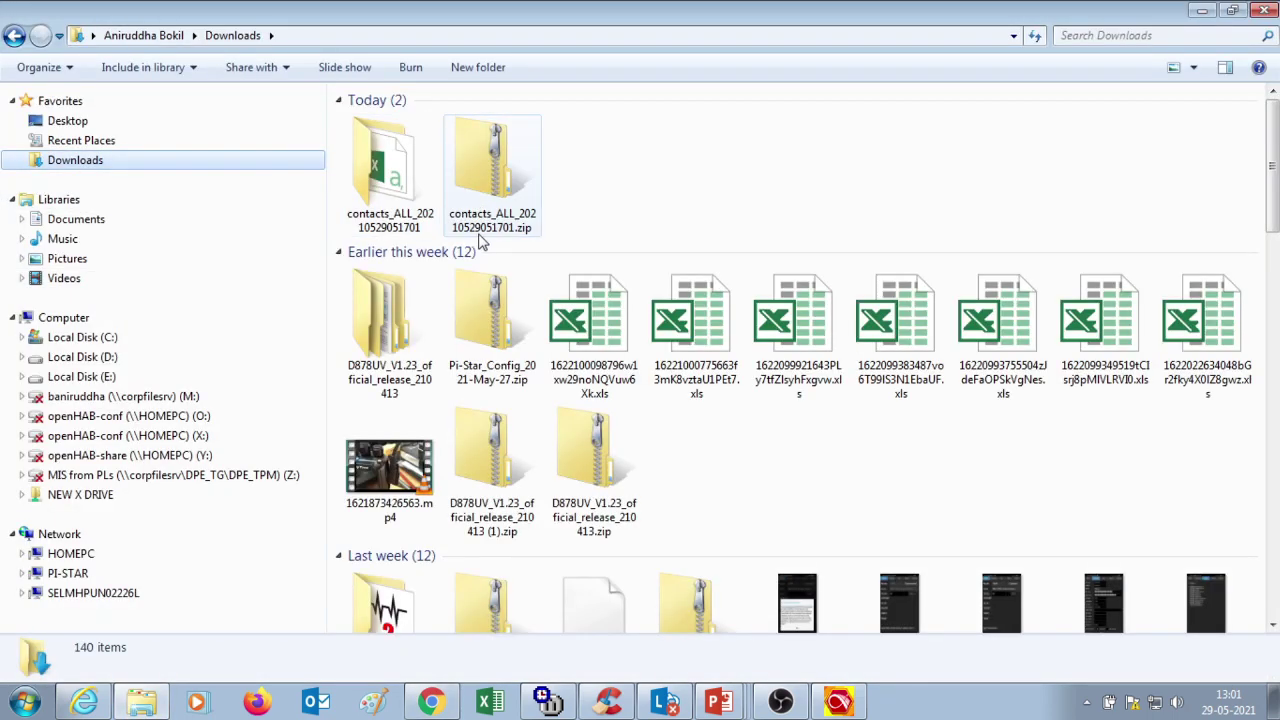
{"action": "left_click", "coordinate": [484, 238]}
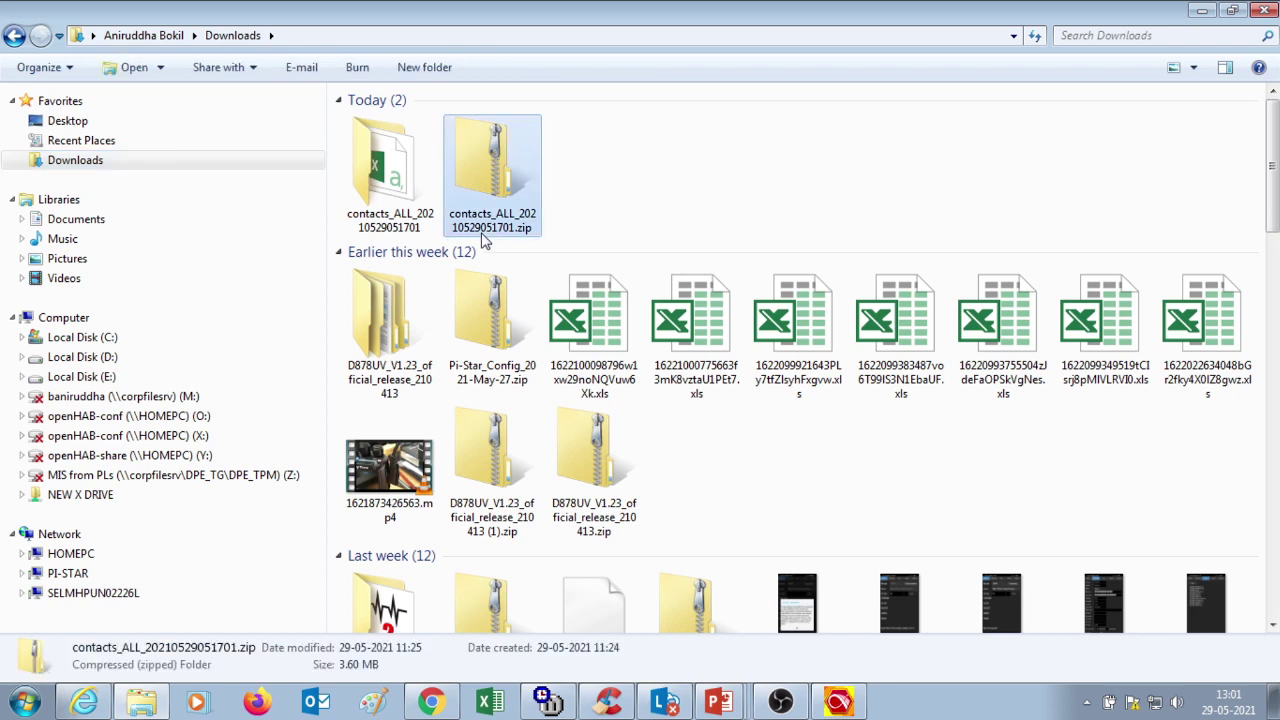
{"action": "double_click", "coordinate": [392, 224]}
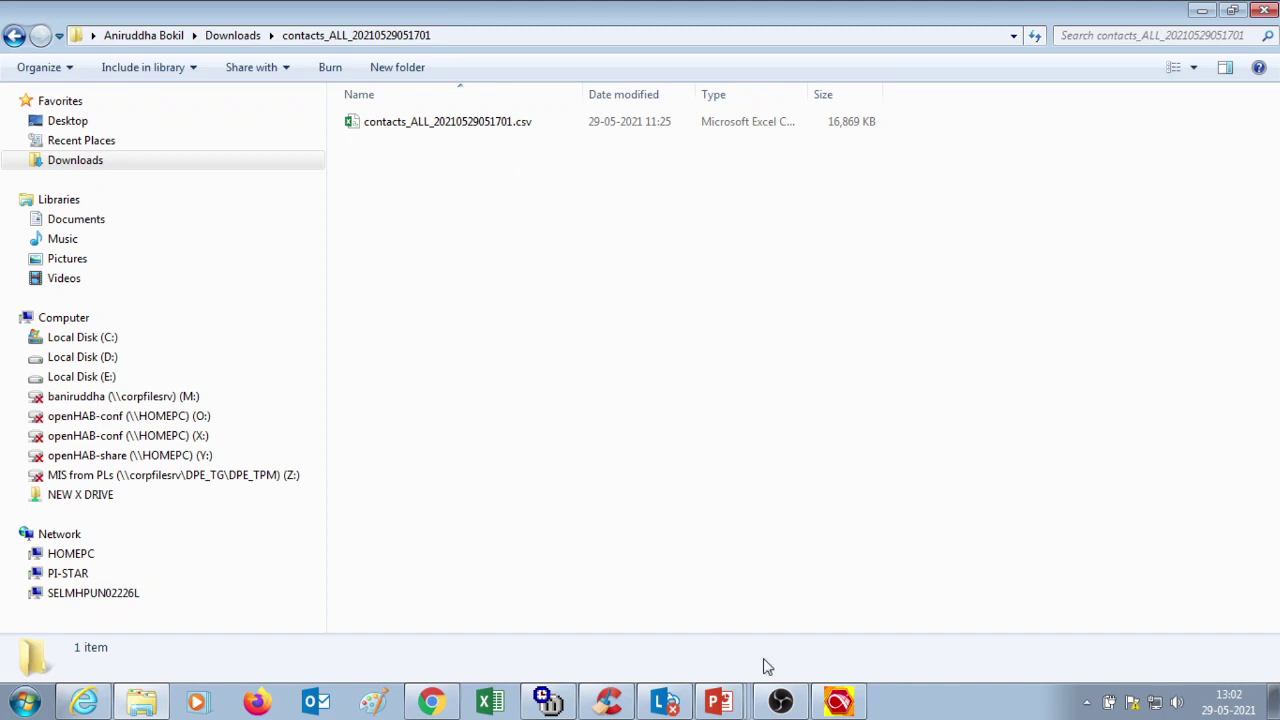
- Start a CSV import in the CPS and acknowledge the compatibility warning
{"action": "left_click", "coordinate": [838, 701]}
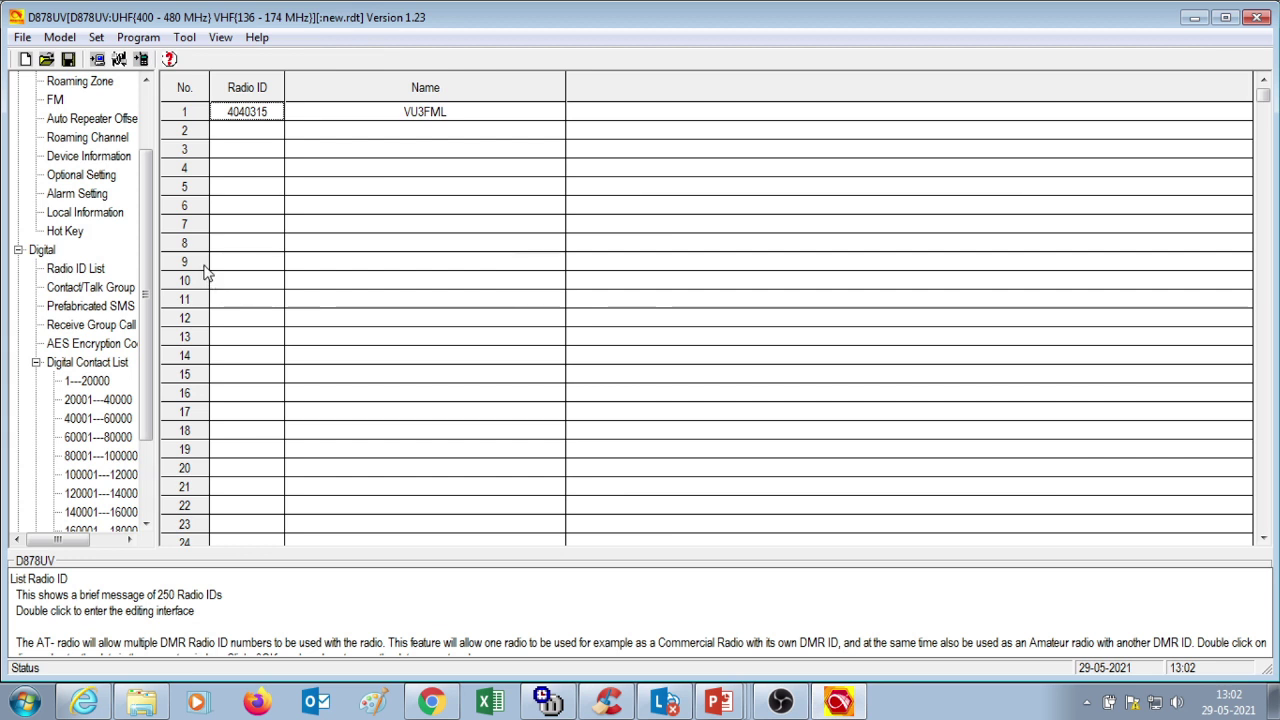
{"action": "left_click", "coordinate": [185, 38]}
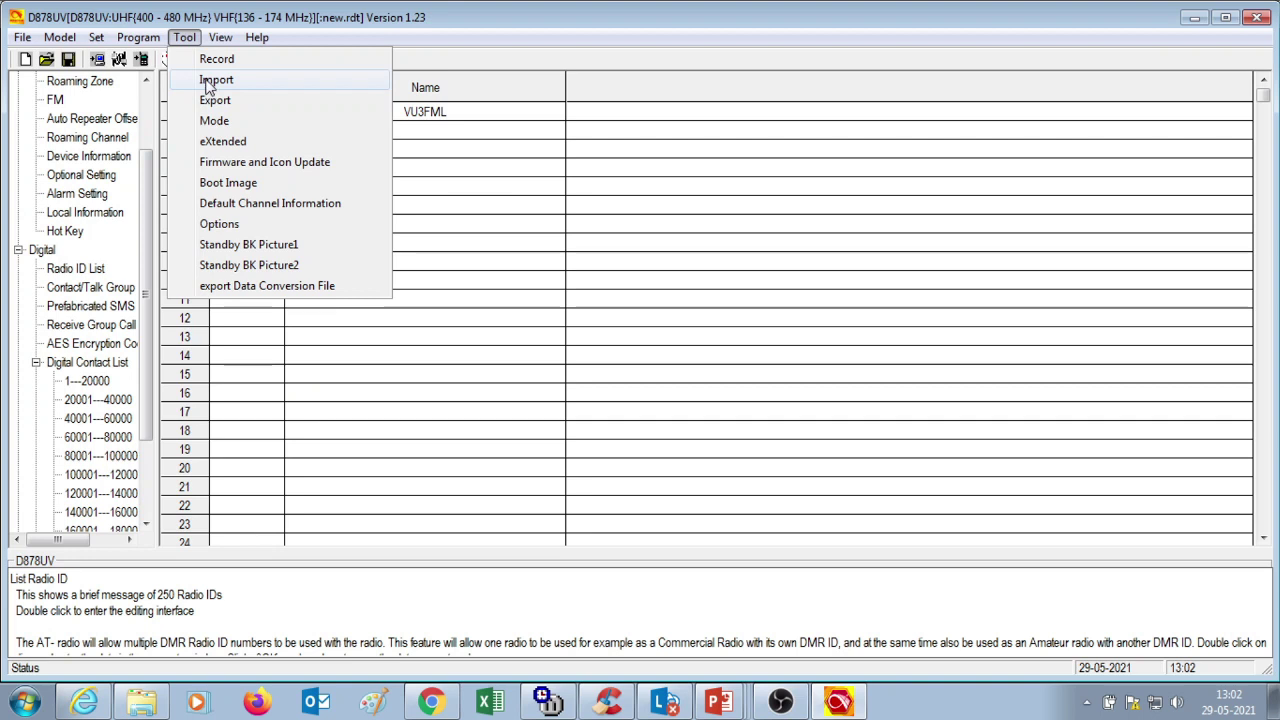
{"action": "left_click", "coordinate": [212, 80]}
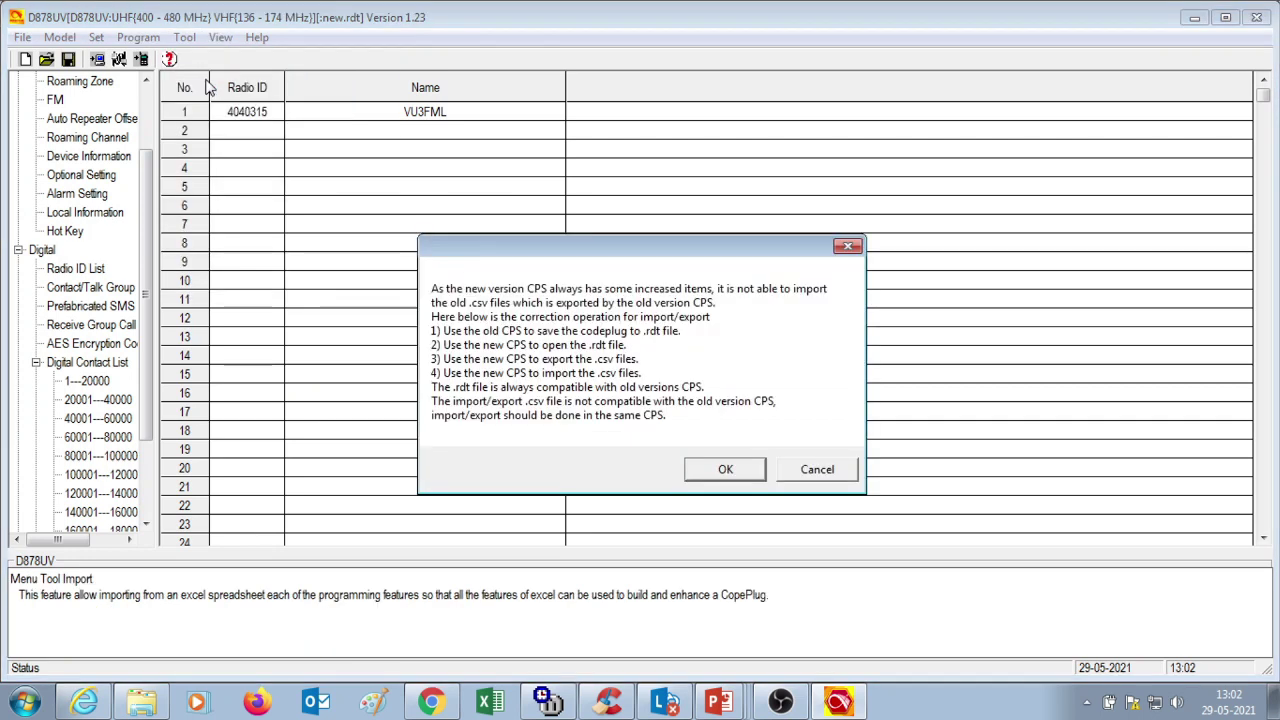
{"action": "left_click", "coordinate": [725, 470]}
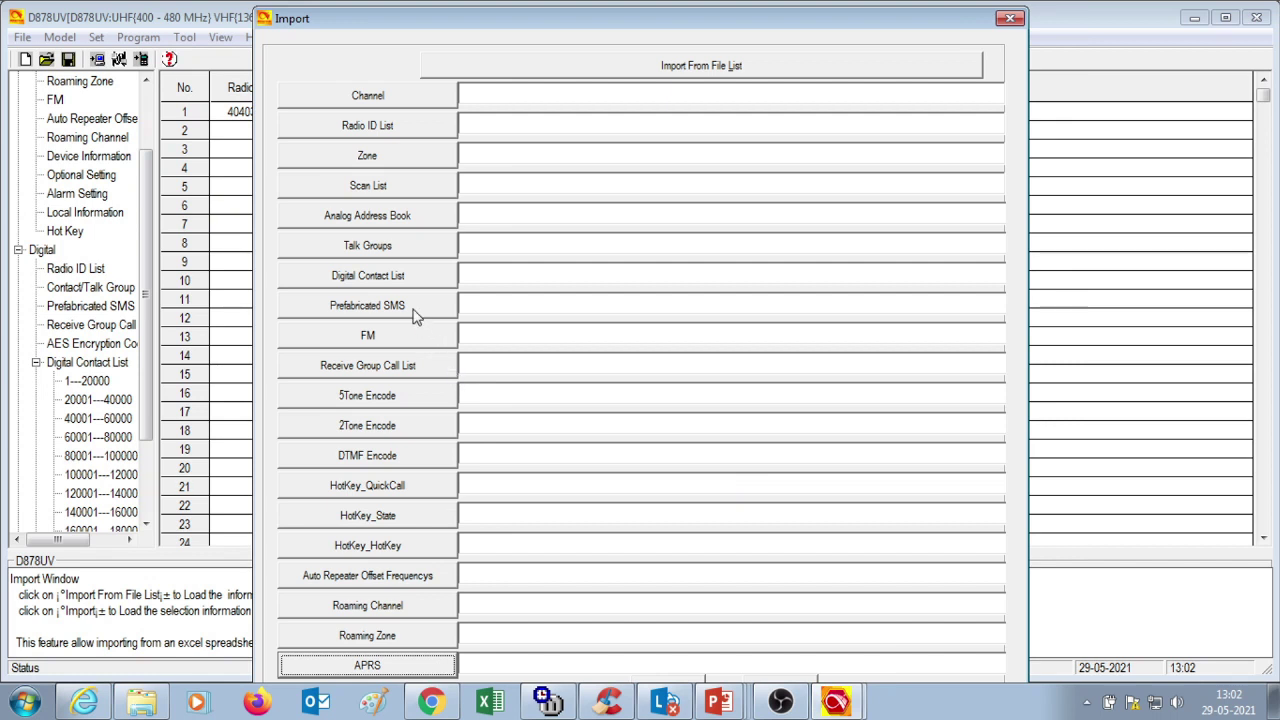
- Import contacts_ALL_20210529051701.csv from Downloads as the Digital Contact List
{"action": "left_click", "coordinate": [383, 280]}
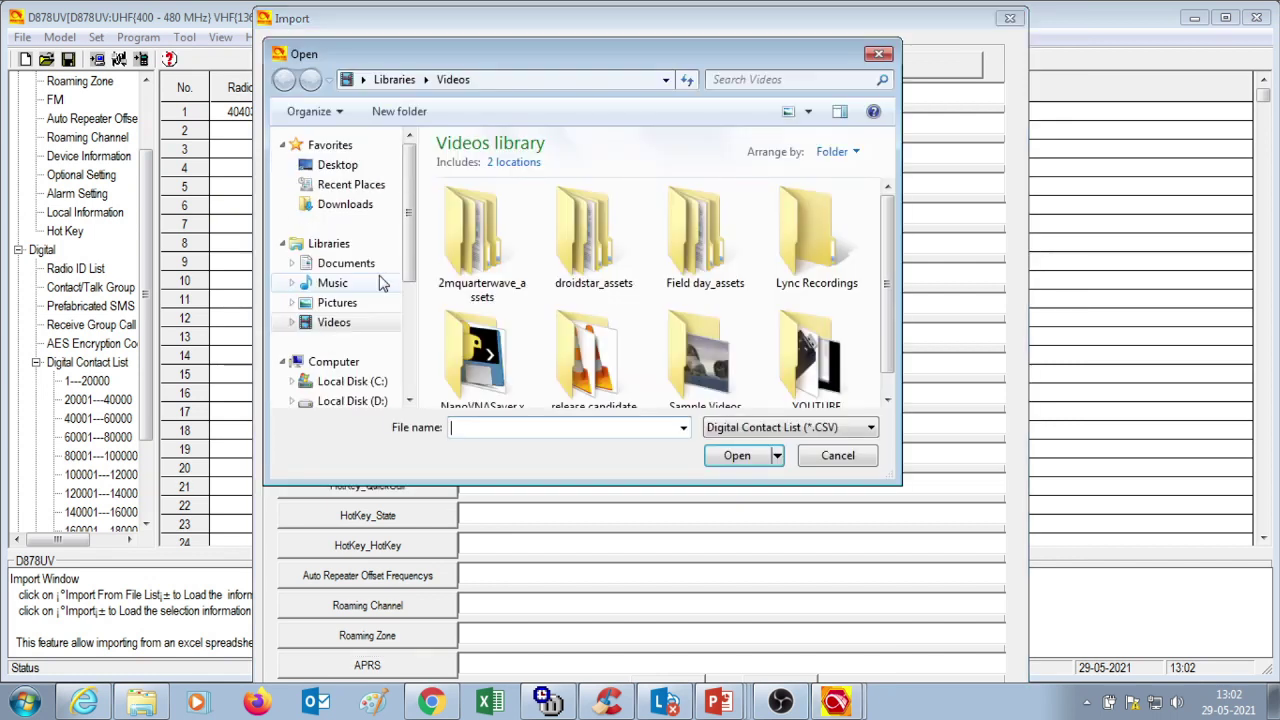
{"action": "left_click", "coordinate": [328, 205]}
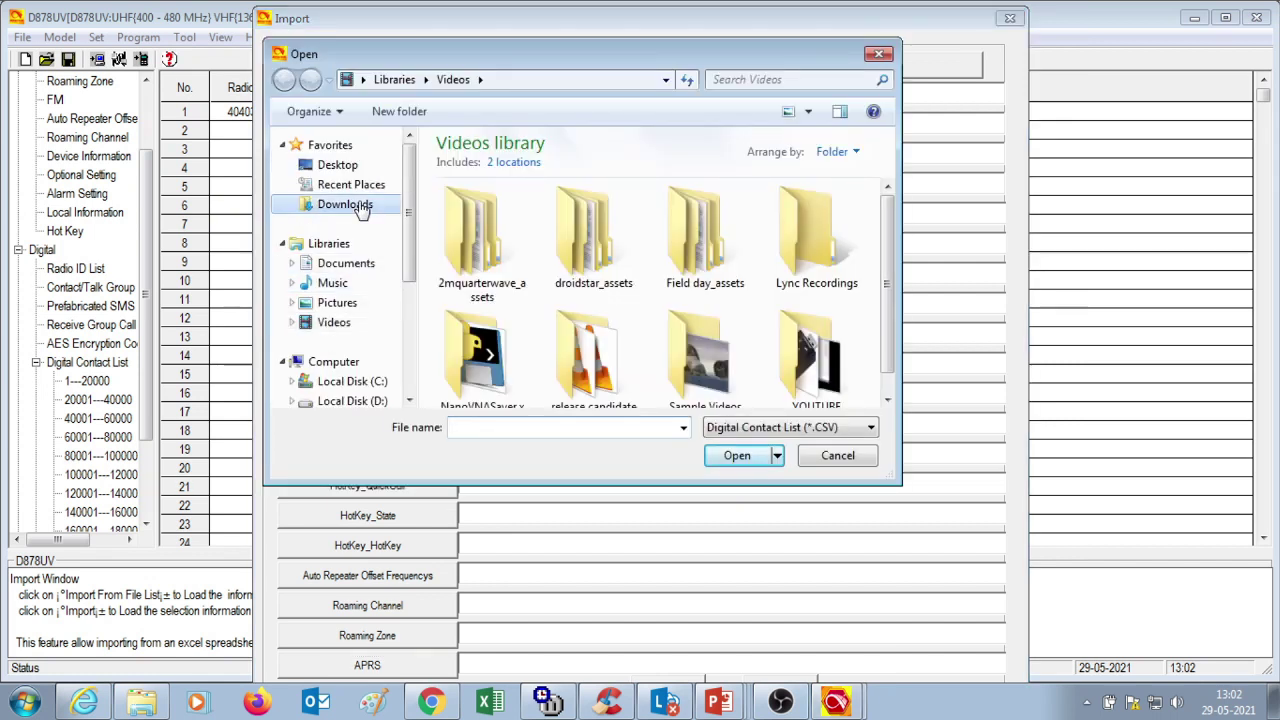
{"action": "double_click", "coordinate": [468, 228]}
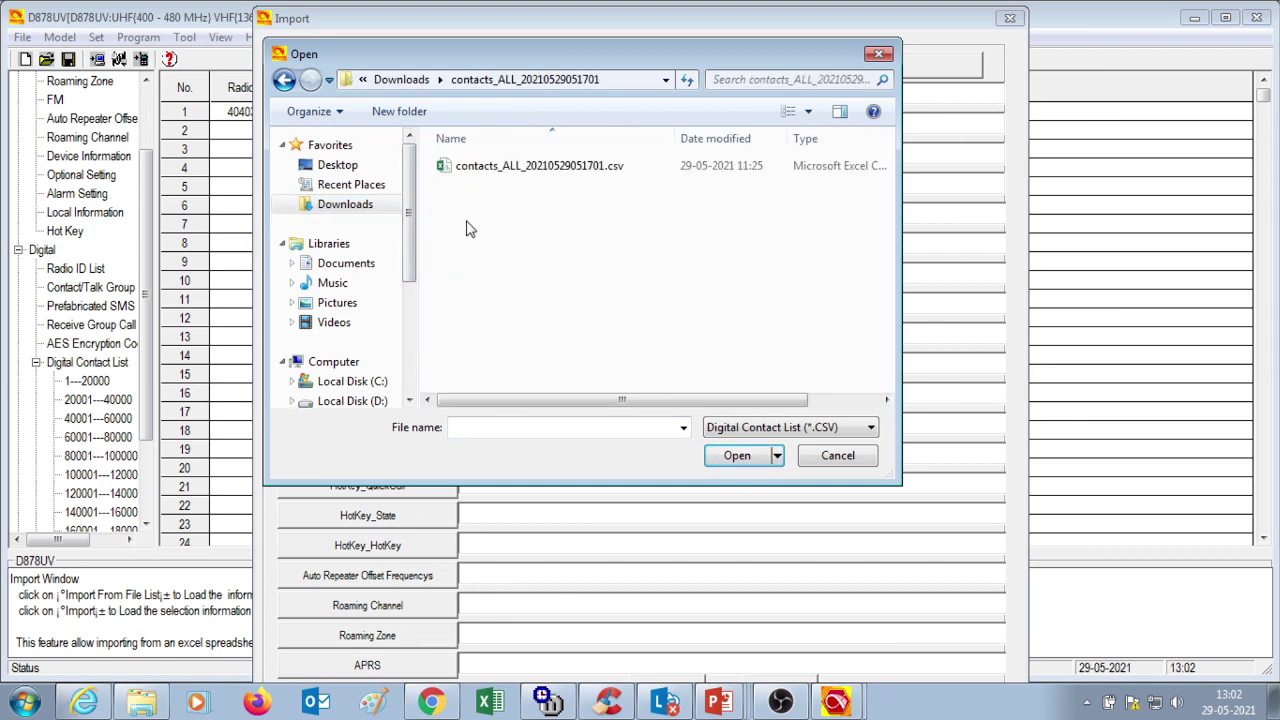
{"action": "left_click", "coordinate": [490, 167]}
{"action": "left_click", "coordinate": [718, 455]}
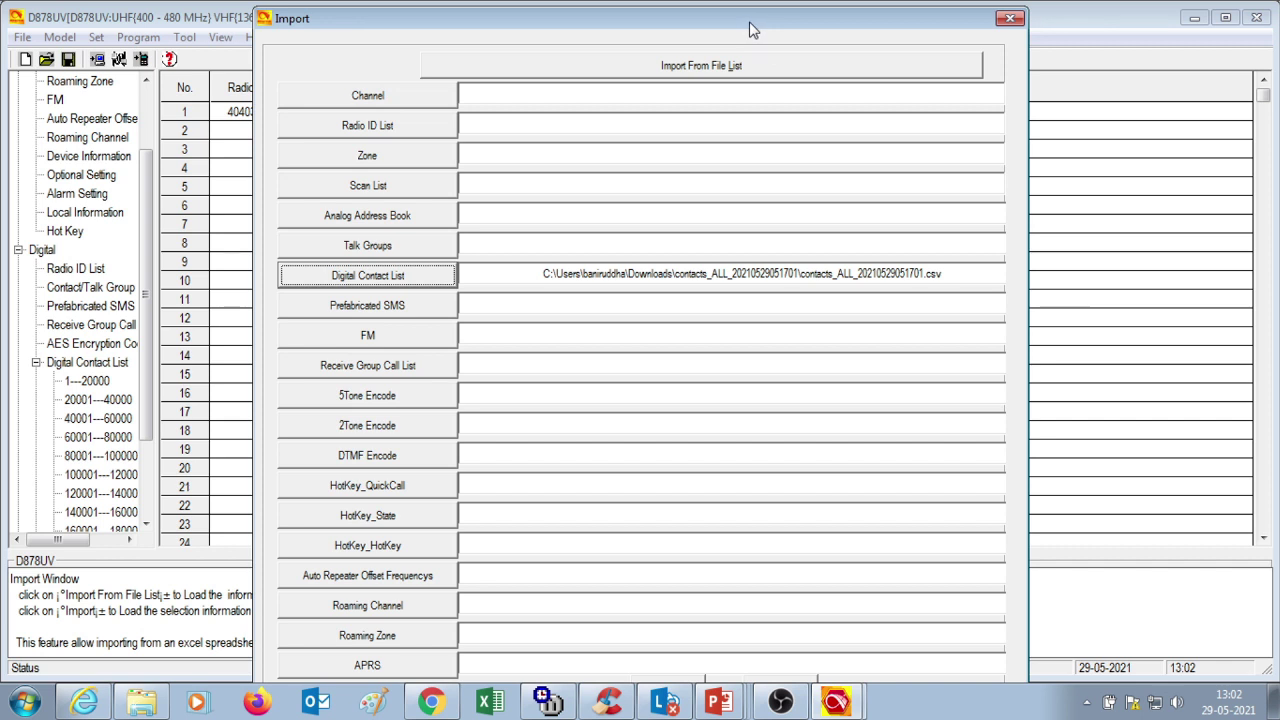
{"action": "left_click_drag", "start_coordinate": [751, 22], "coordinate": [744, 9]}
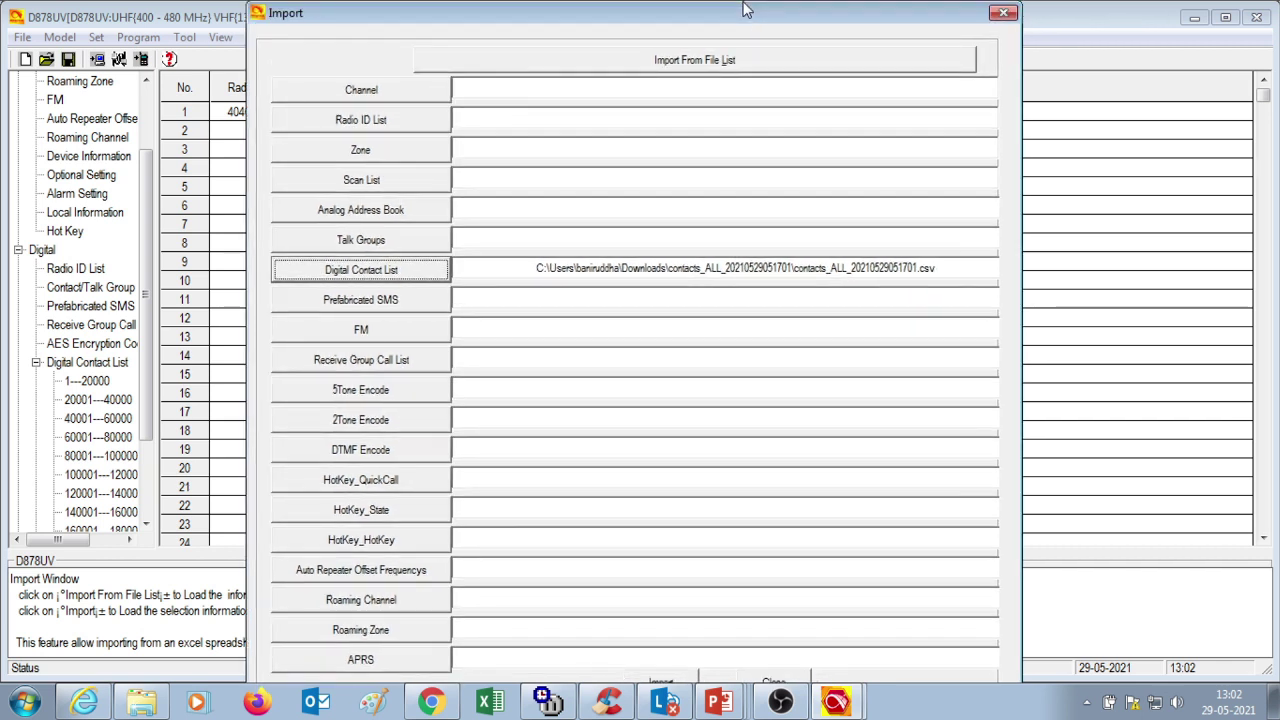
{"action": "left_click", "coordinate": [662, 681]}
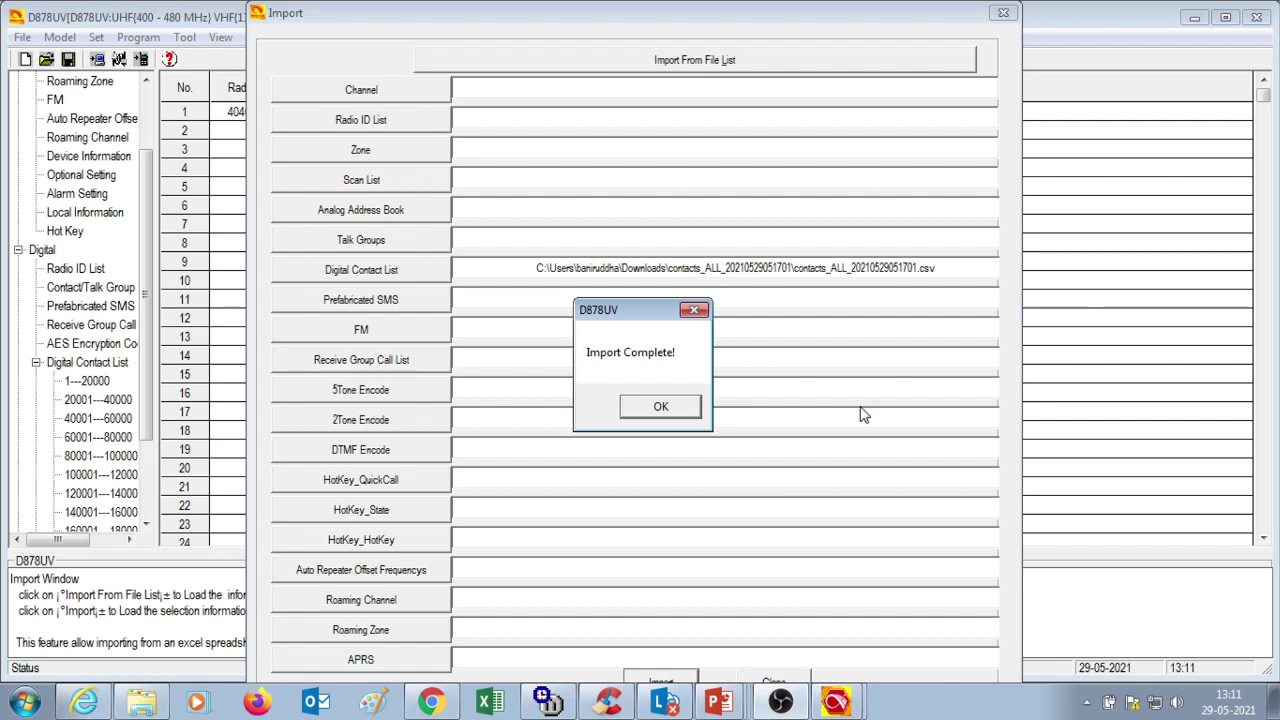
{"action": "left_click", "coordinate": [670, 407]}
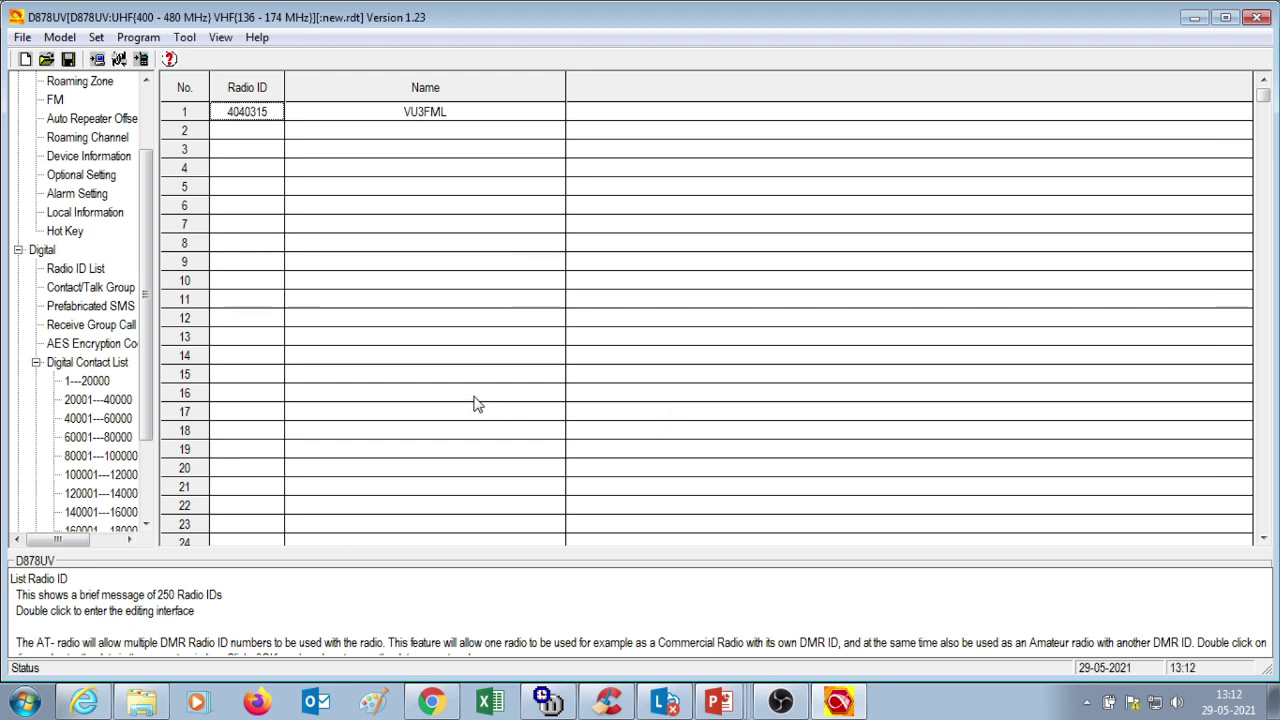
- Check the imported contact list of over 196,000 entries, then return to the Channel list
{"action": "left_click", "coordinate": [82, 374]}
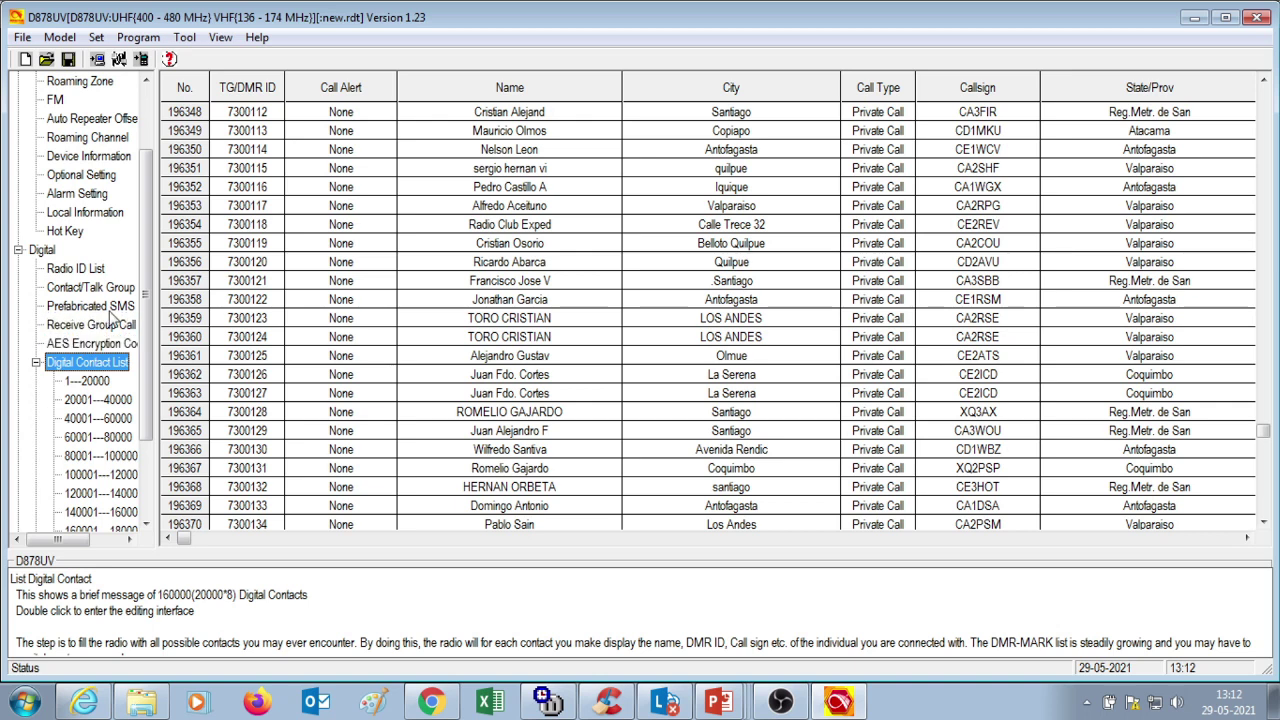
{"action": "left_click_drag", "start_coordinate": [142, 268], "coordinate": [144, 202]}
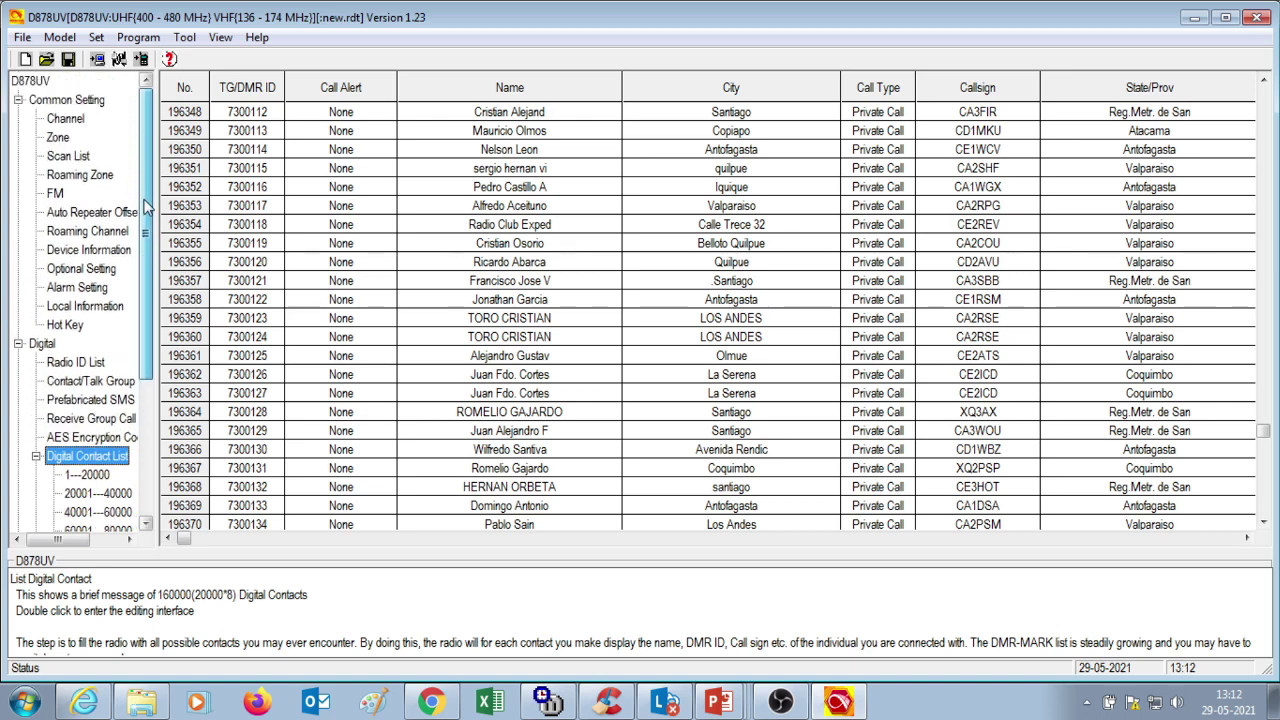
{"action": "left_click", "coordinate": [81, 120]}
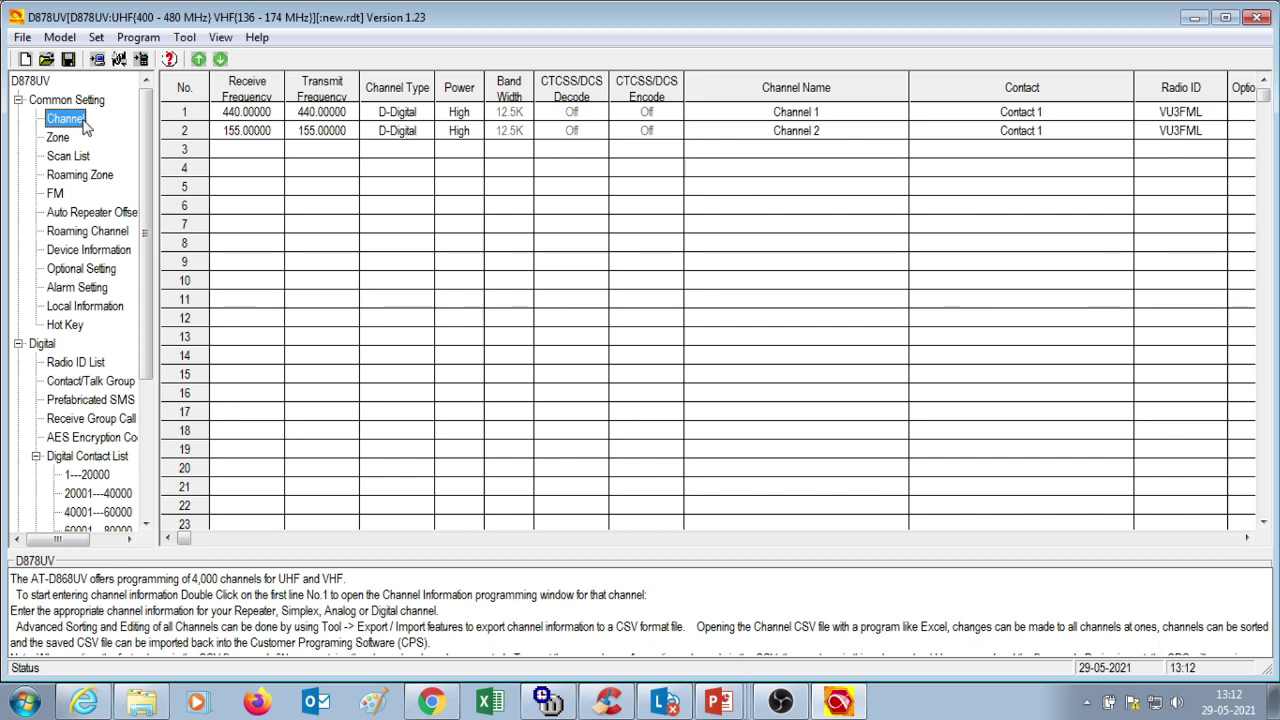
- Delete default Channel 2 and then Channel 1
{"action": "left_click", "coordinate": [181, 139]}
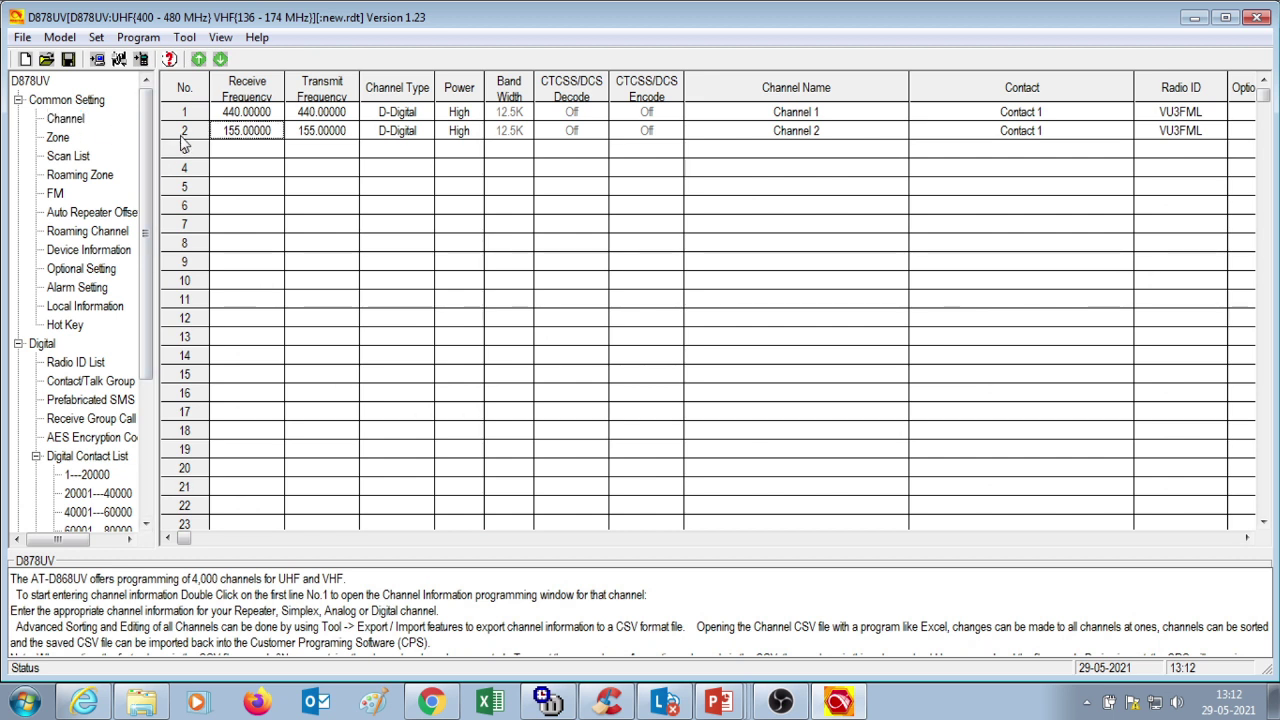
{"action": "right_click", "coordinate": [183, 143]}
{"action": "left_click", "coordinate": [237, 230]}
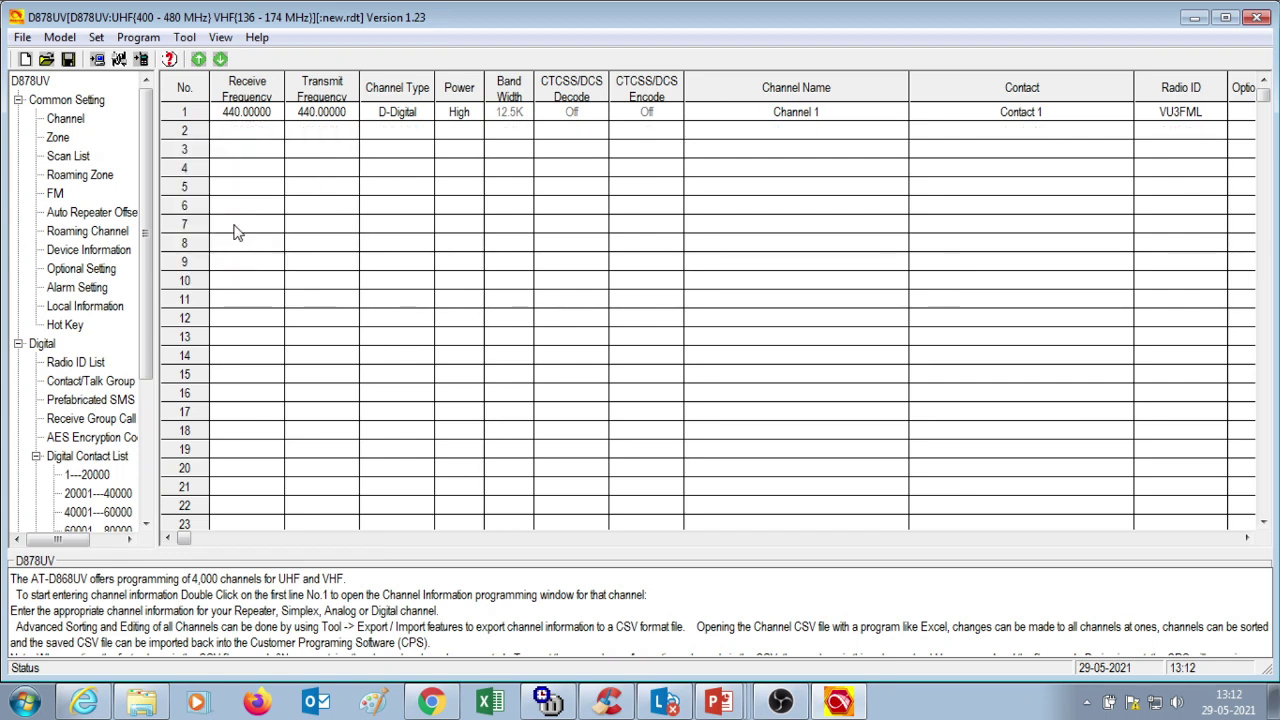
{"action": "right_click", "coordinate": [193, 112]}
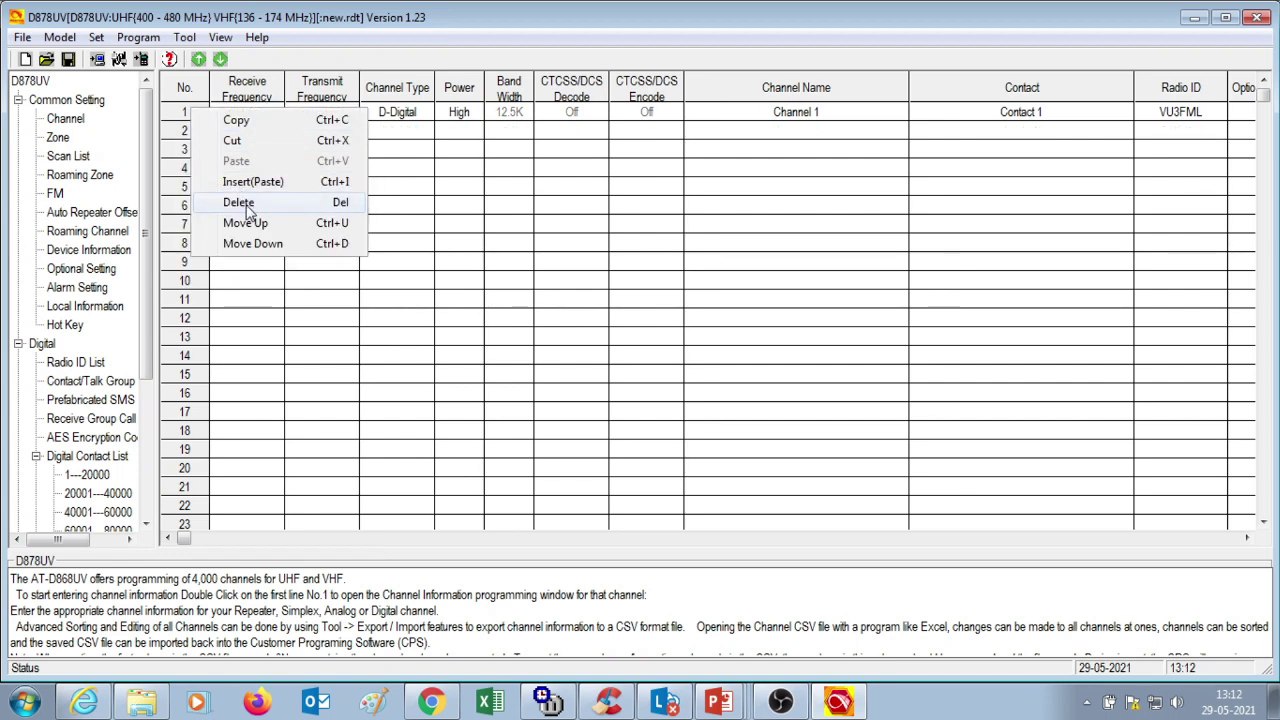
{"action": "left_click", "coordinate": [239, 203]}
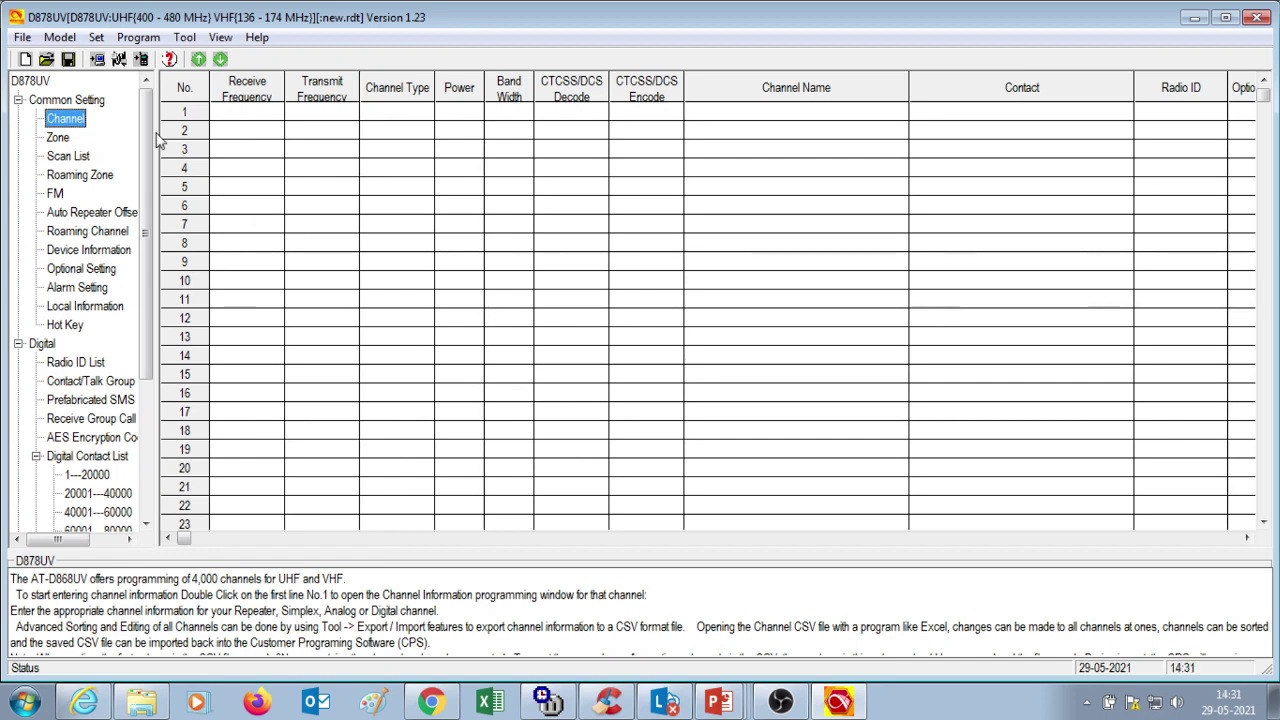
- Name channel 1 'Analog vhf SI' with receive and transmit at 145.1 MHz
{"action": "double_click", "coordinate": [240, 113]}
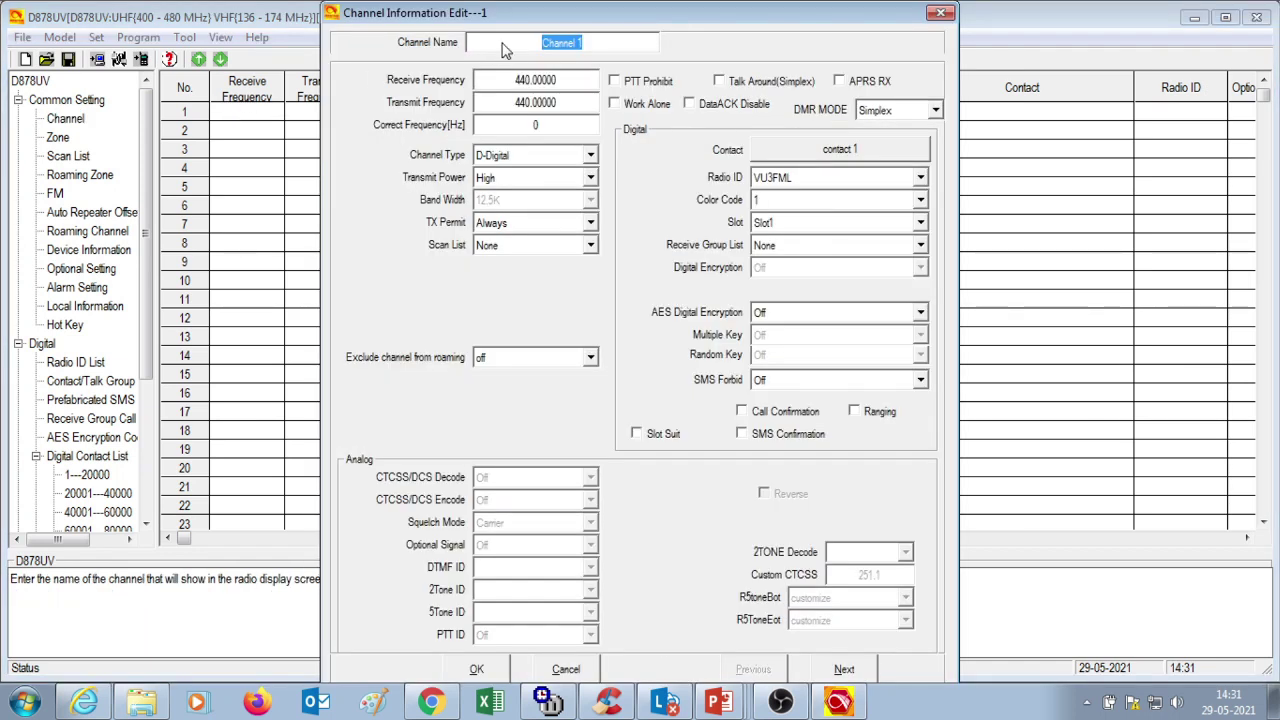
{"action": "type", "text": "M"}
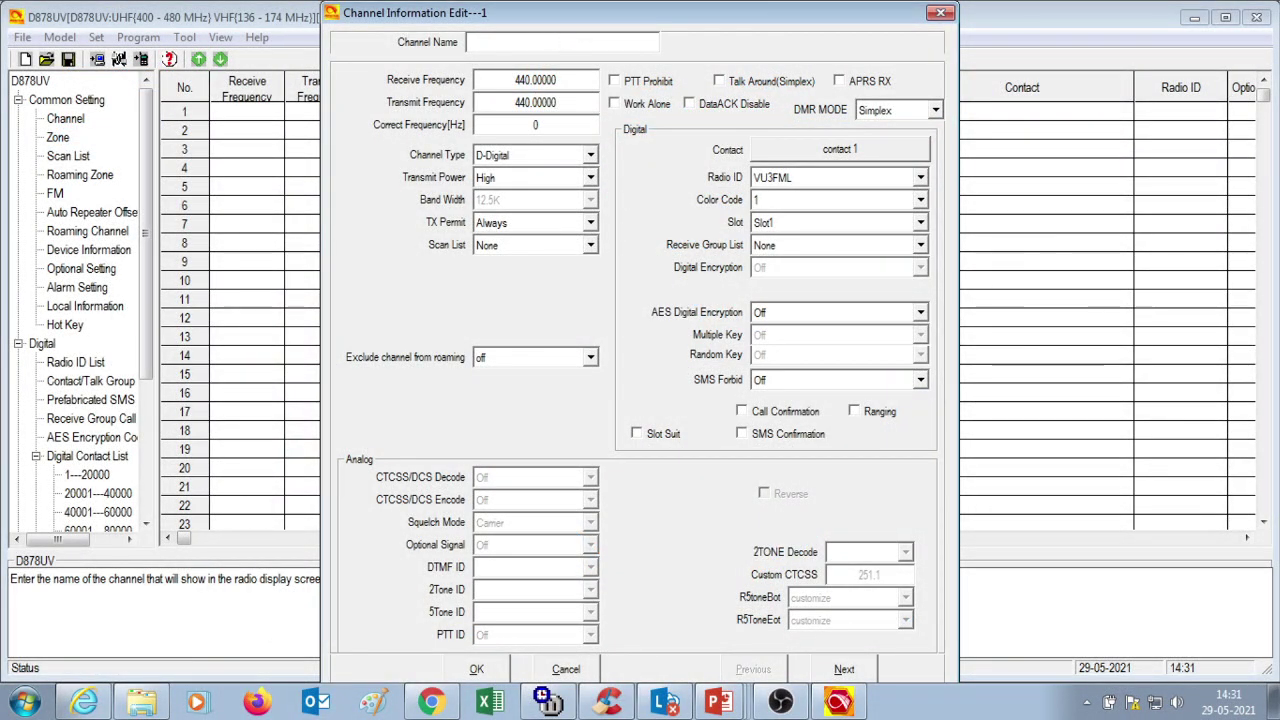
{"action": "type", "text": "Analog vhf Sl"}
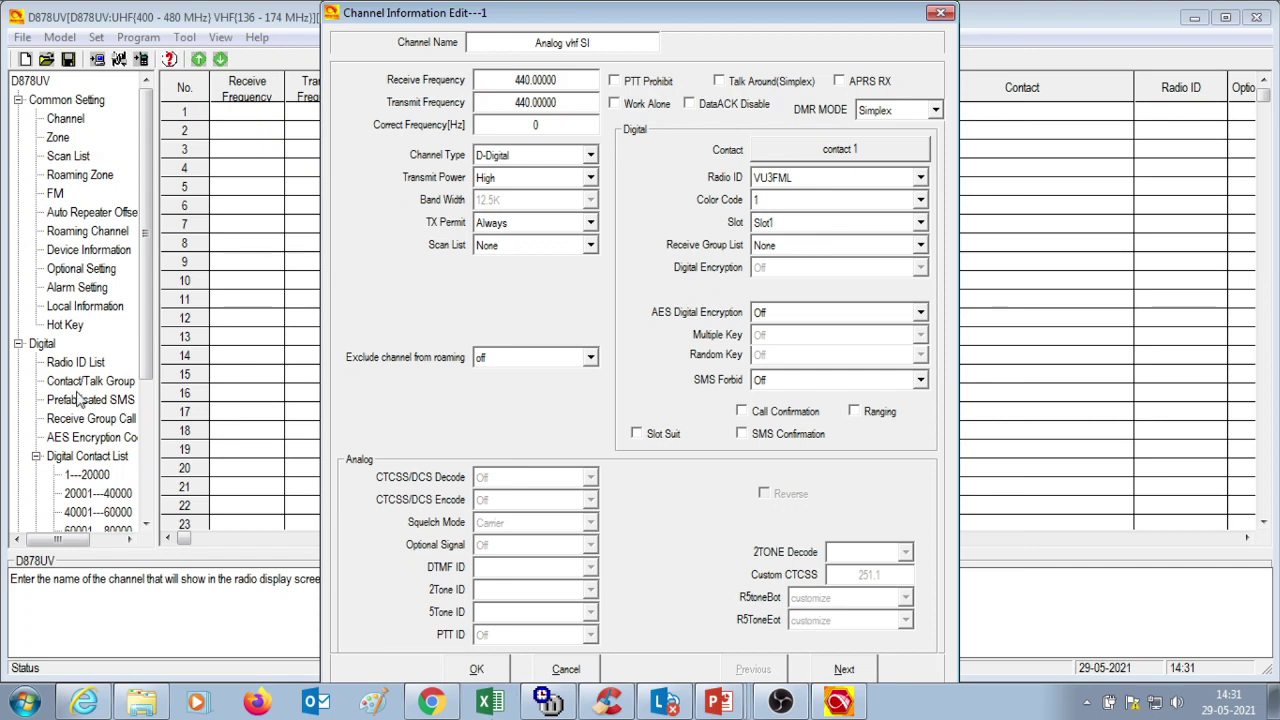
{"action": "double_click", "coordinate": [541, 82]}
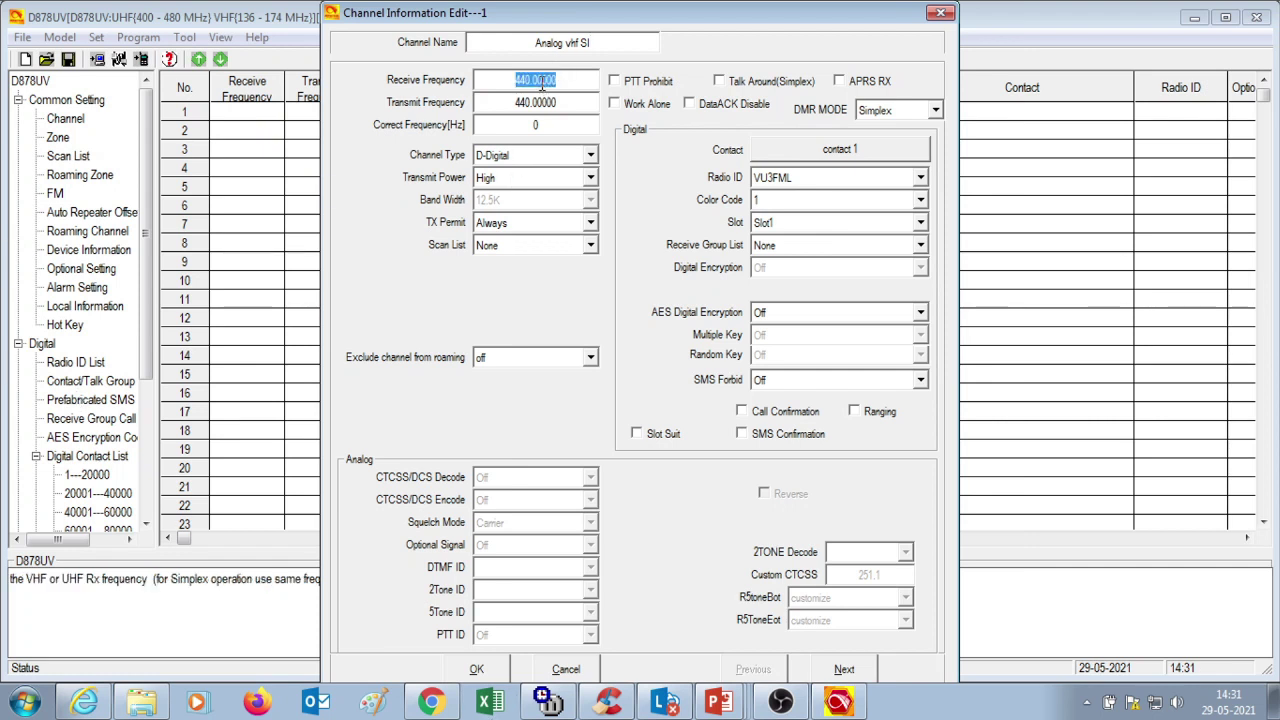
{"action": "type", "text": "145.1"}
{"action": "double_click", "coordinate": [521, 104]}
{"action": "type", "text": "1"}
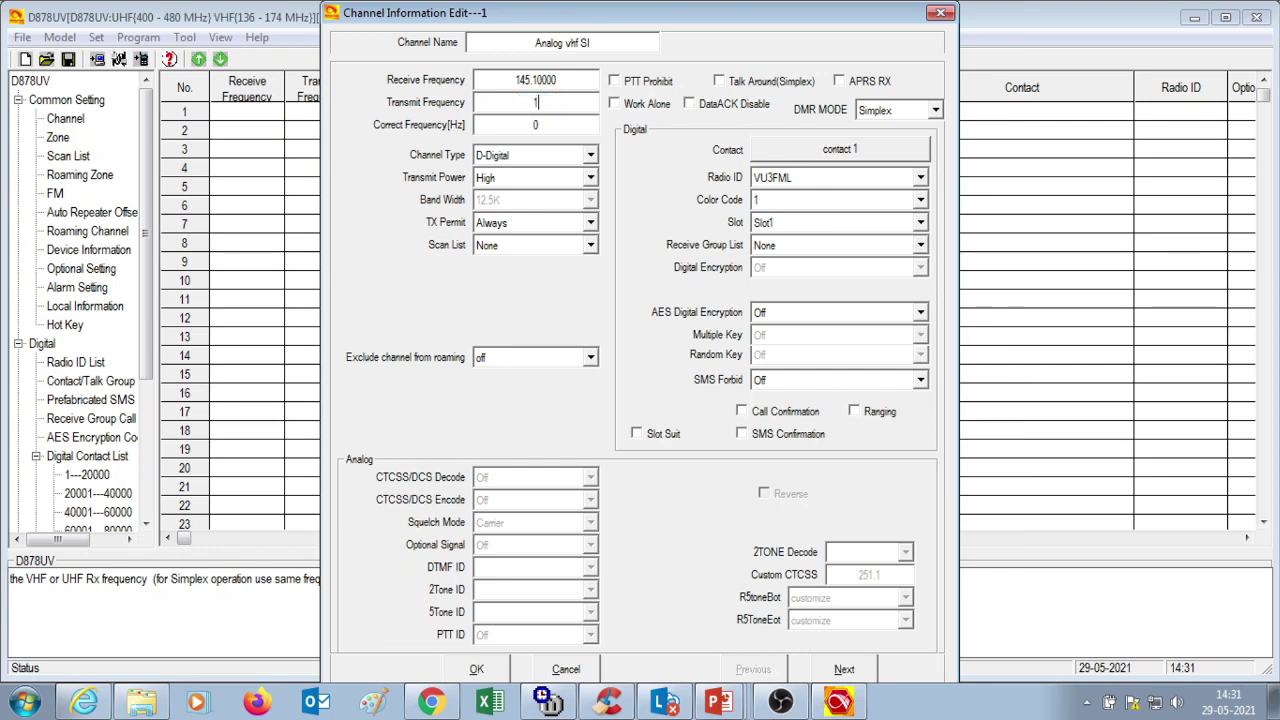
{"action": "type", "text": "45.1"}
- Make channel 1 analog with Turbo power and 25K bandwidth, and save it
{"action": "left_click", "coordinate": [591, 157]}
{"action": "left_click", "coordinate": [548, 182]}
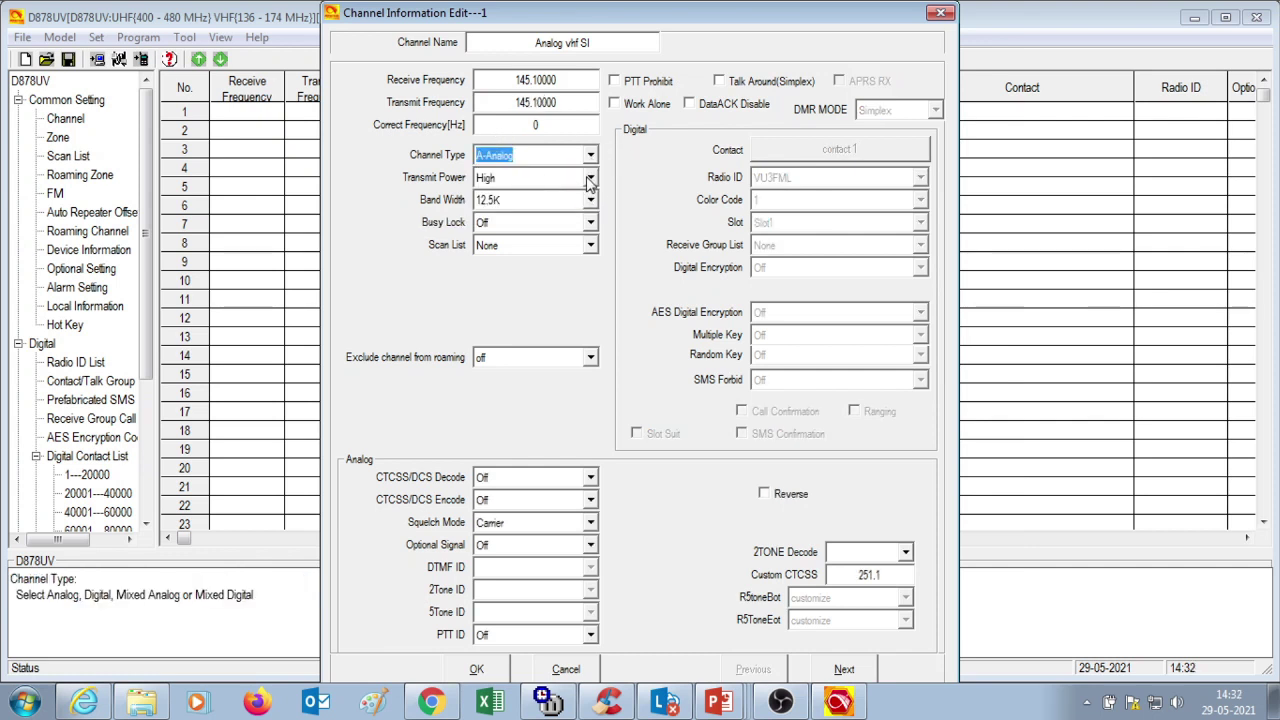
{"action": "left_click", "coordinate": [590, 177]}
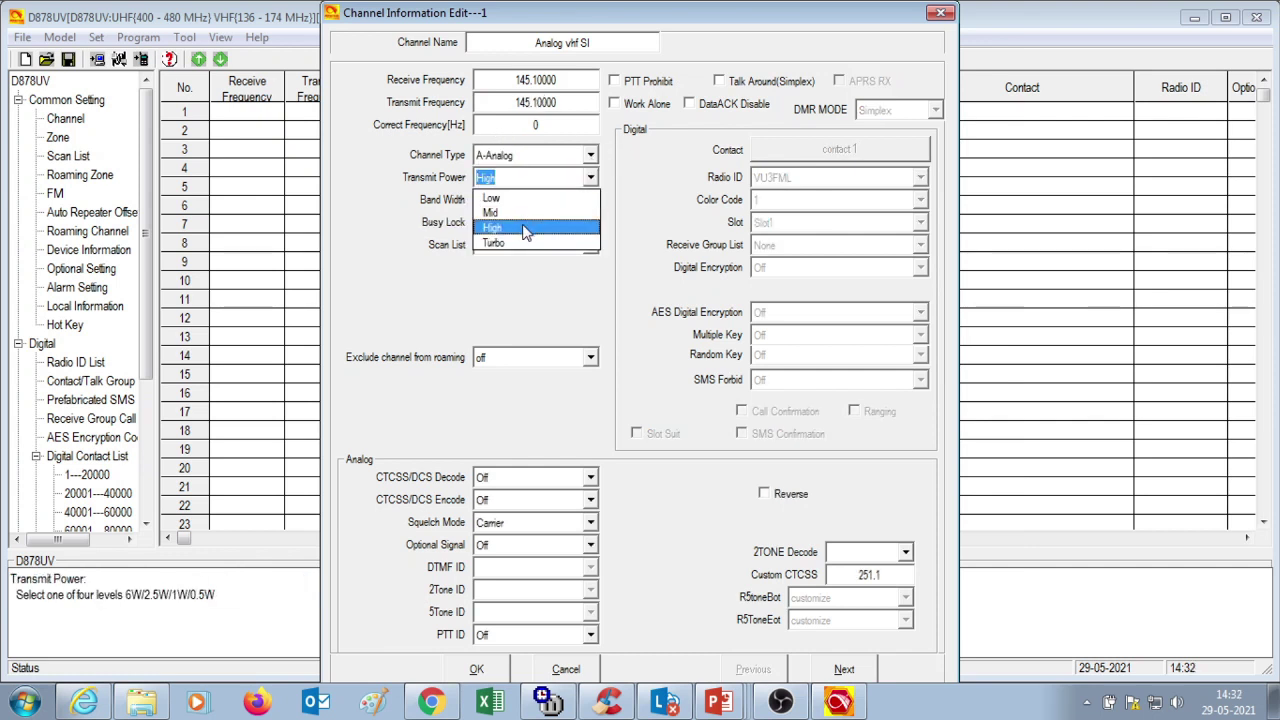
{"action": "left_click", "coordinate": [508, 246]}
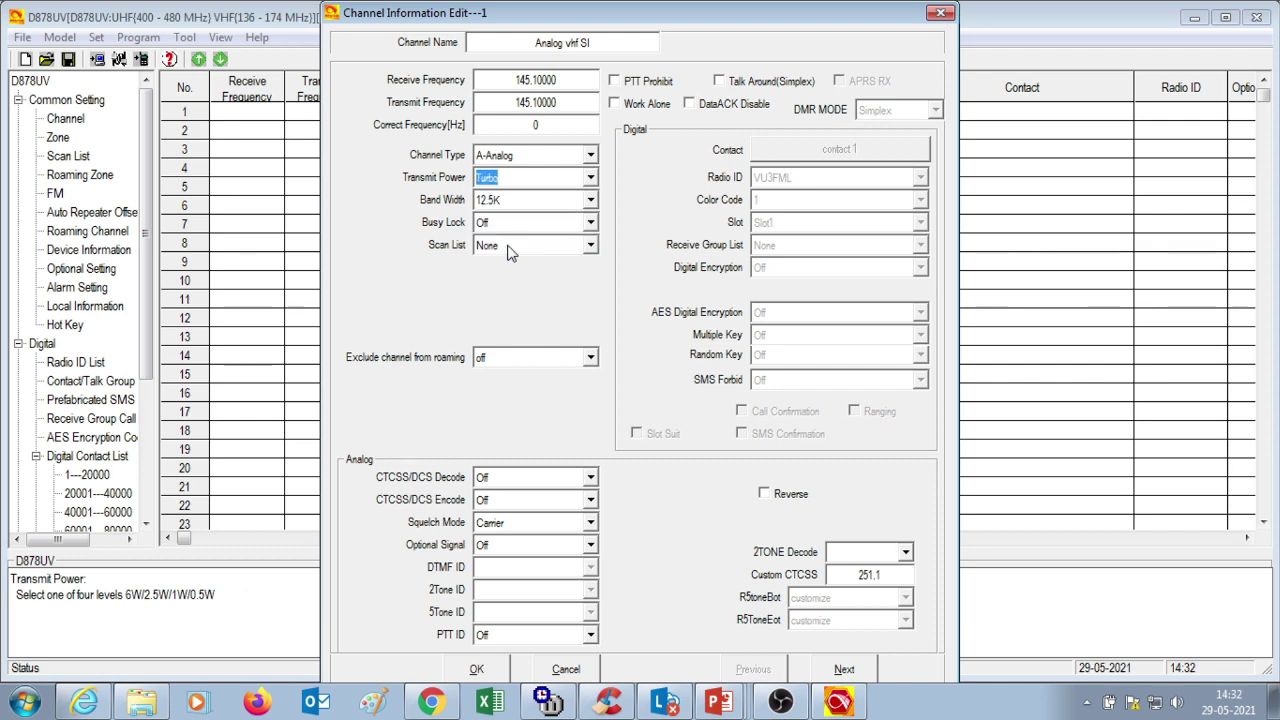
{"action": "left_click", "coordinate": [590, 201]}
{"action": "left_click", "coordinate": [530, 236]}
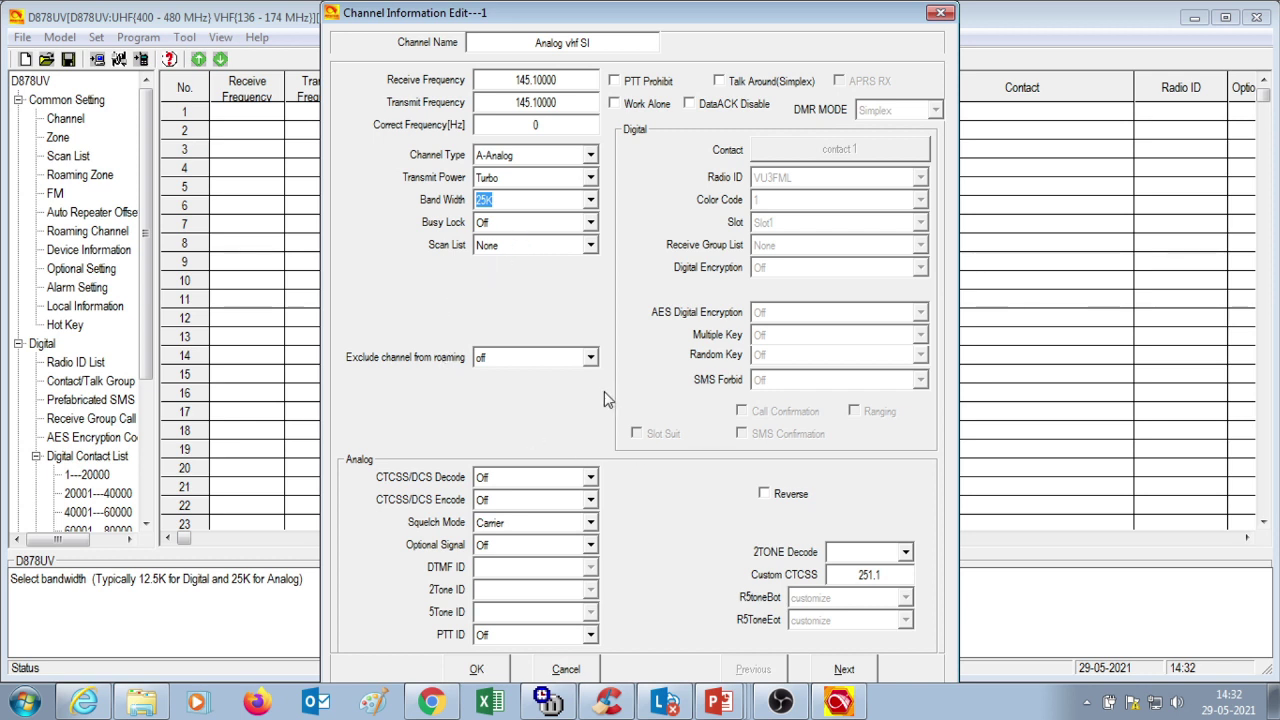
{"action": "left_click", "coordinate": [468, 674]}
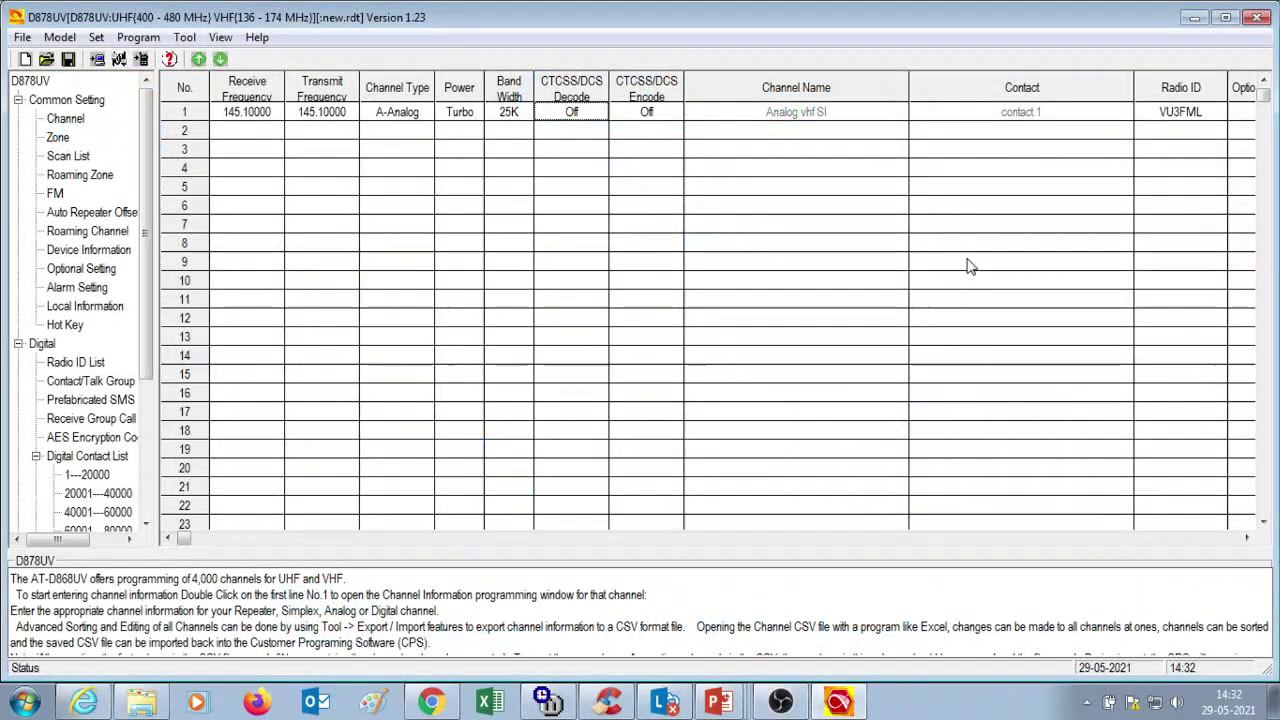
- Name channel 2 'Analog vhf REP', receiving 145.1 MHz and transmitting 145.7 MHz
{"action": "double_click", "coordinate": [240, 135]}
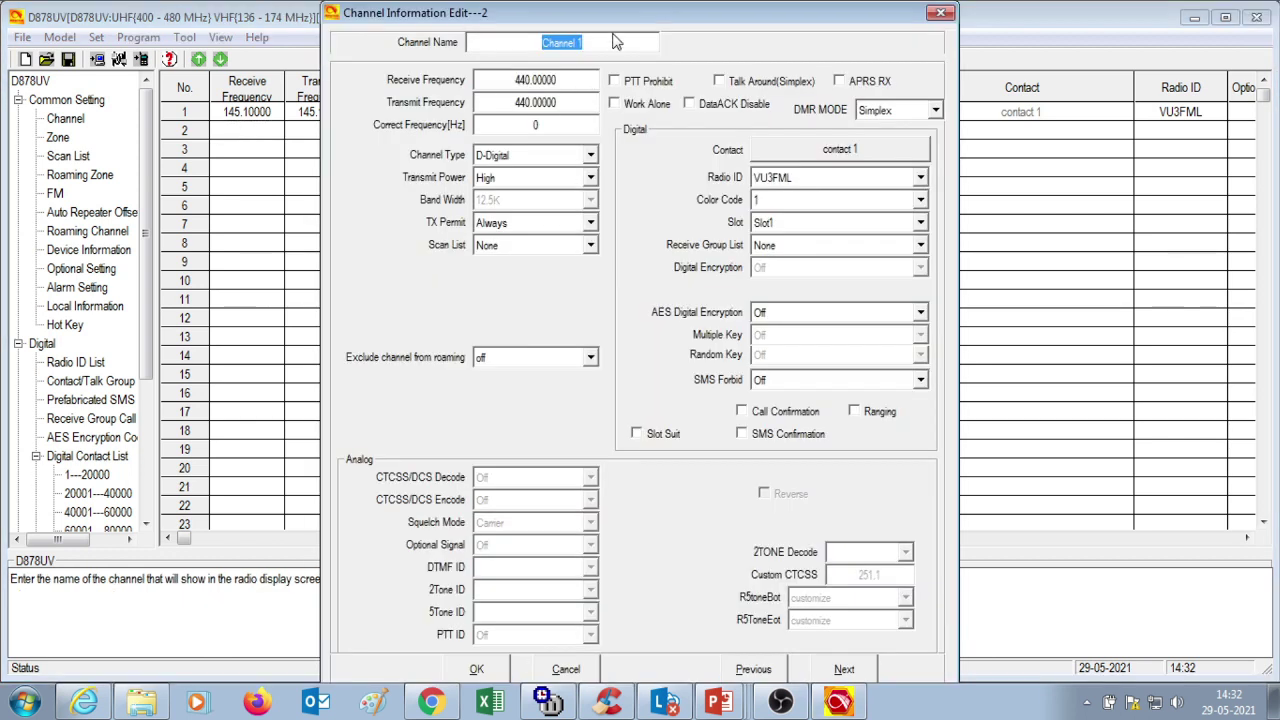
{"action": "type", "text": "Analog "}
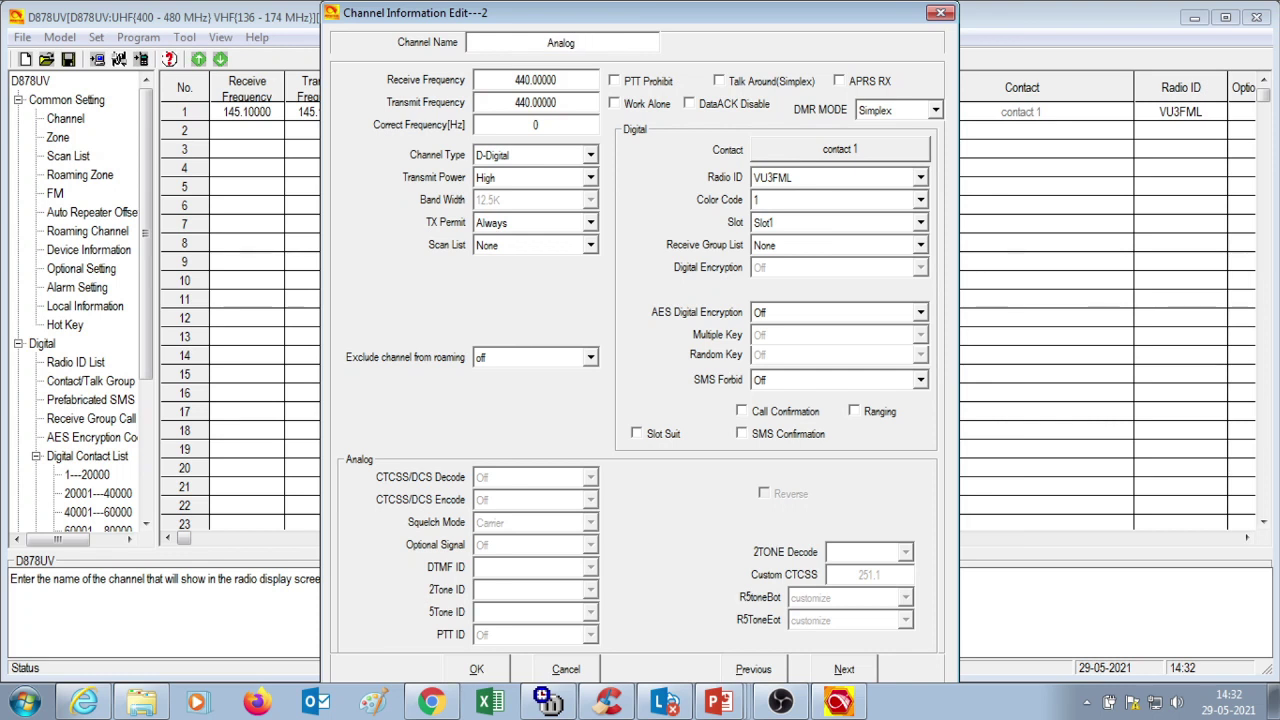
{"action": "type", "text": "vhf REP"}
{"action": "double_click", "coordinate": [561, 81]}
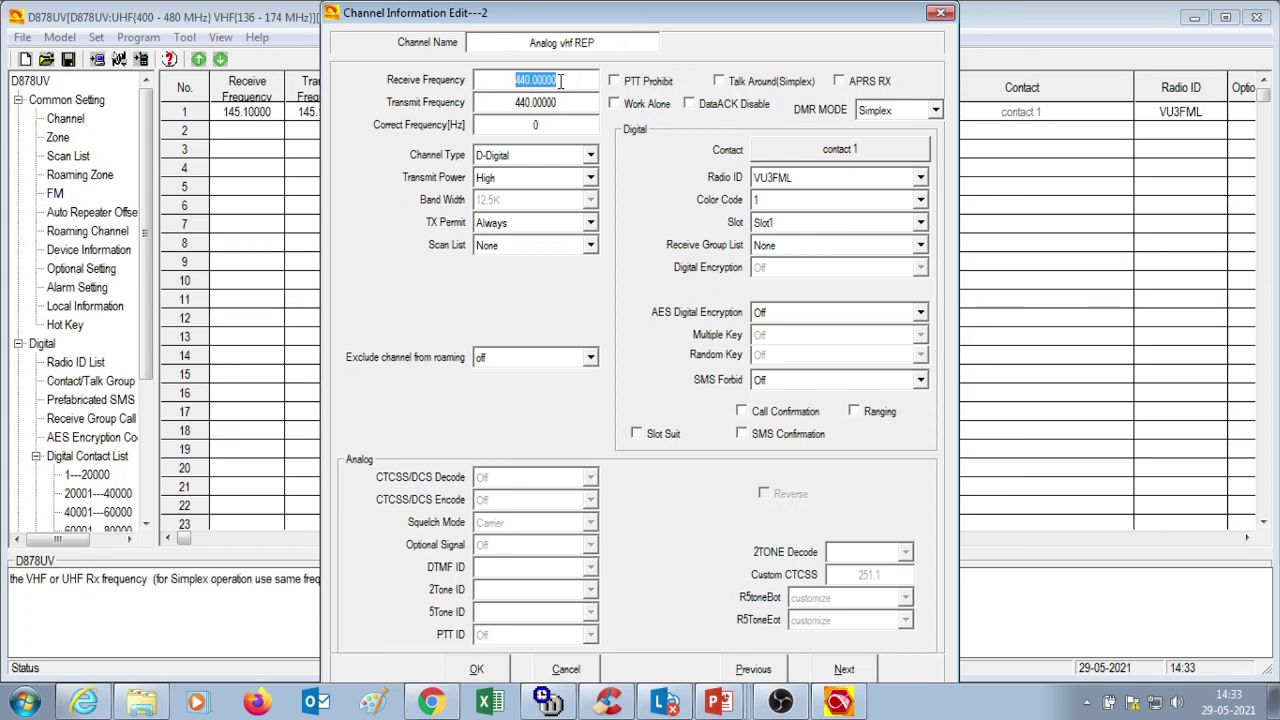
{"action": "type", "text": "145.1"}
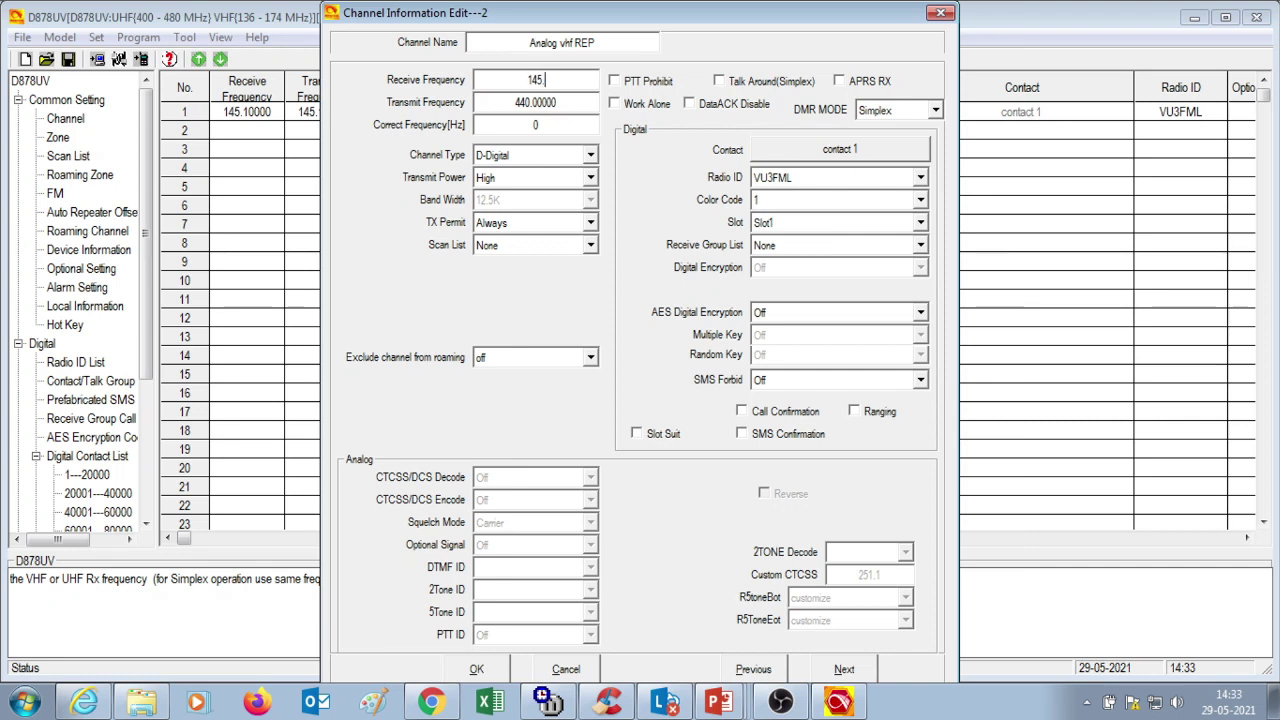
{"action": "double_click", "coordinate": [528, 103]}
{"action": "key", "text": "BackSpace"}
{"action": "type", "text": "145"}
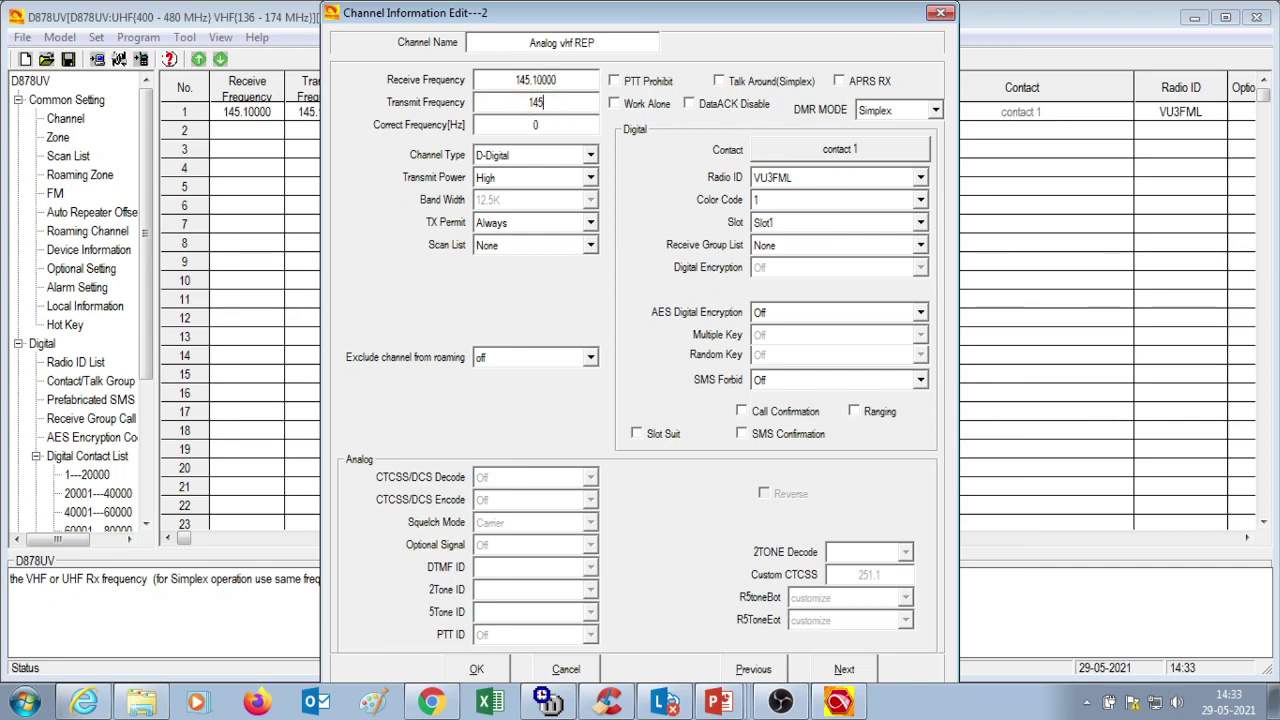
{"action": "type", "text": ".7"}
- Set channel 2 to analog with Turbo power and 25K bandwidth
{"action": "left_click", "coordinate": [591, 155]}
{"action": "left_click", "coordinate": [530, 179]}
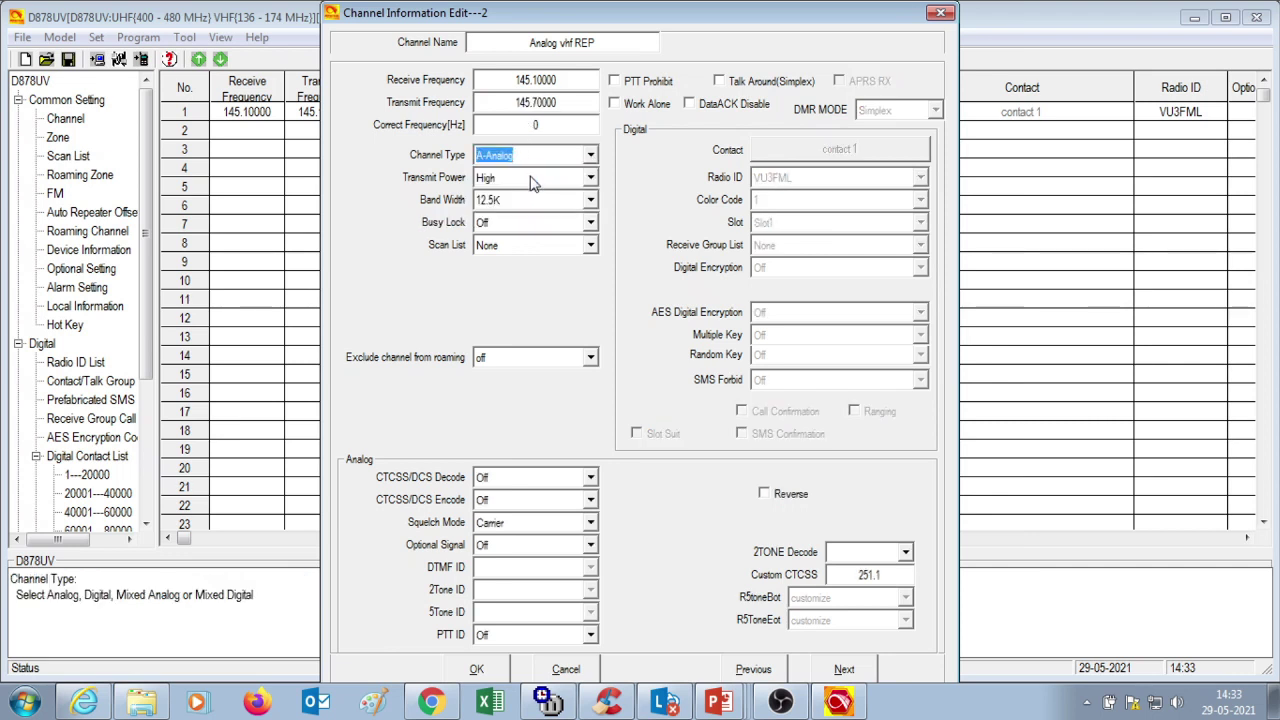
{"action": "left_click", "coordinate": [540, 178]}
{"action": "left_click", "coordinate": [497, 248]}
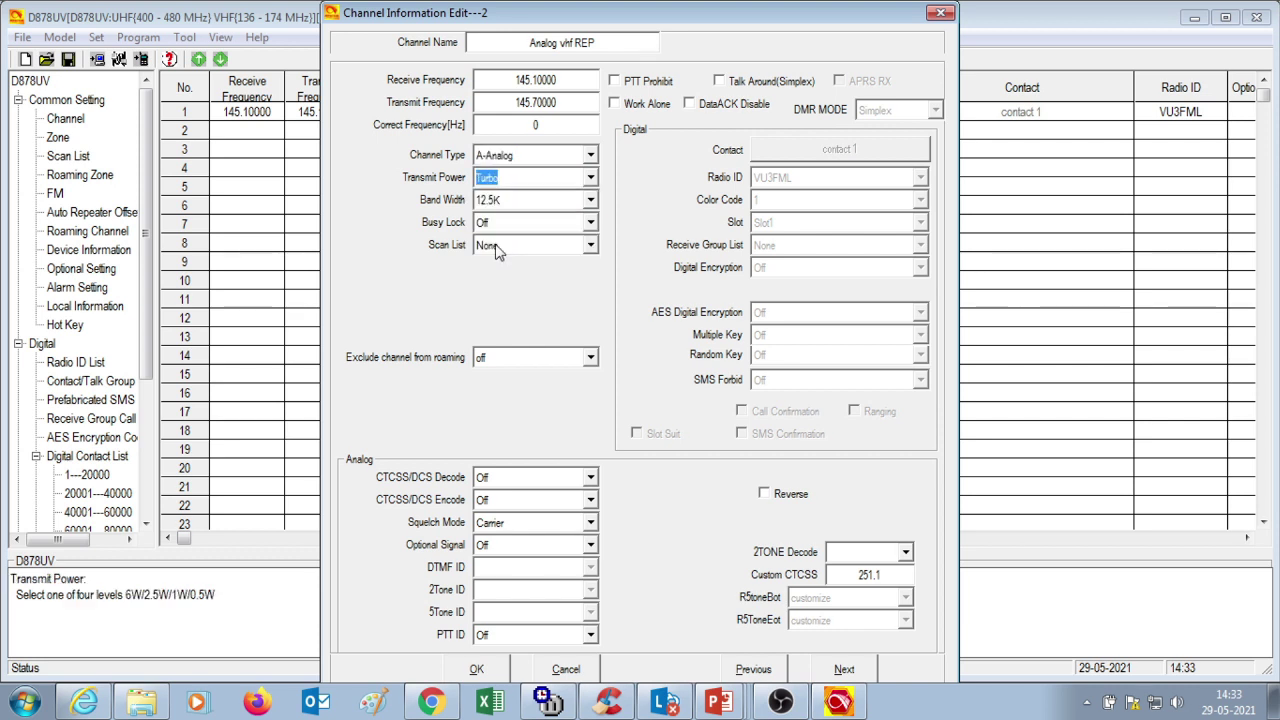
{"action": "left_click", "coordinate": [512, 210]}
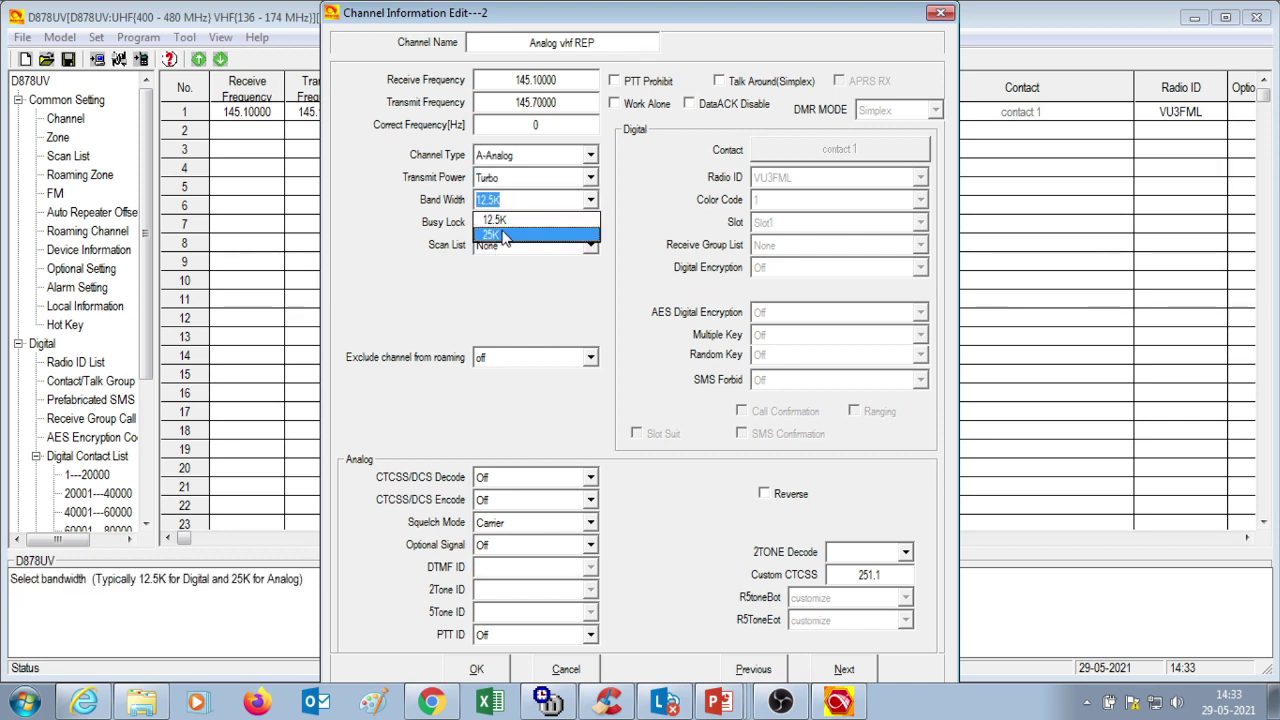
{"action": "left_click", "coordinate": [505, 236]}
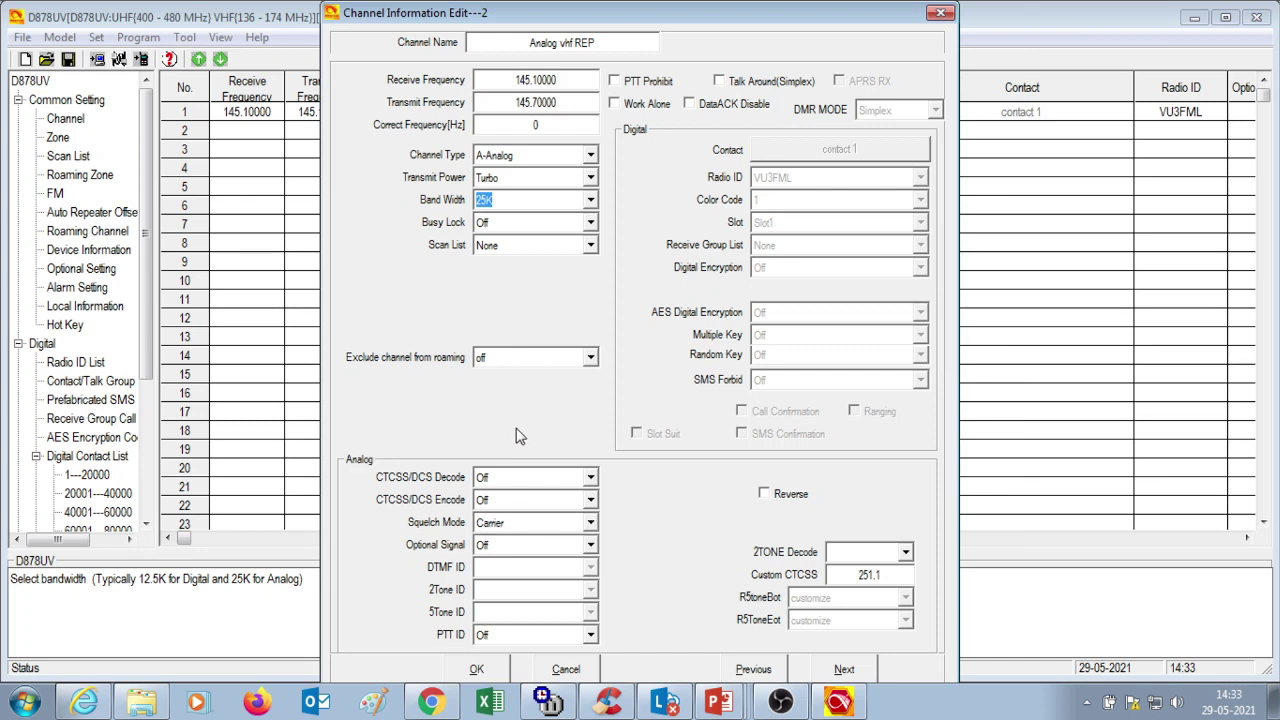
- Leave CTCSS/DCS tone decode and encode Off, and save channel 2
{"action": "left_click", "coordinate": [590, 480]}
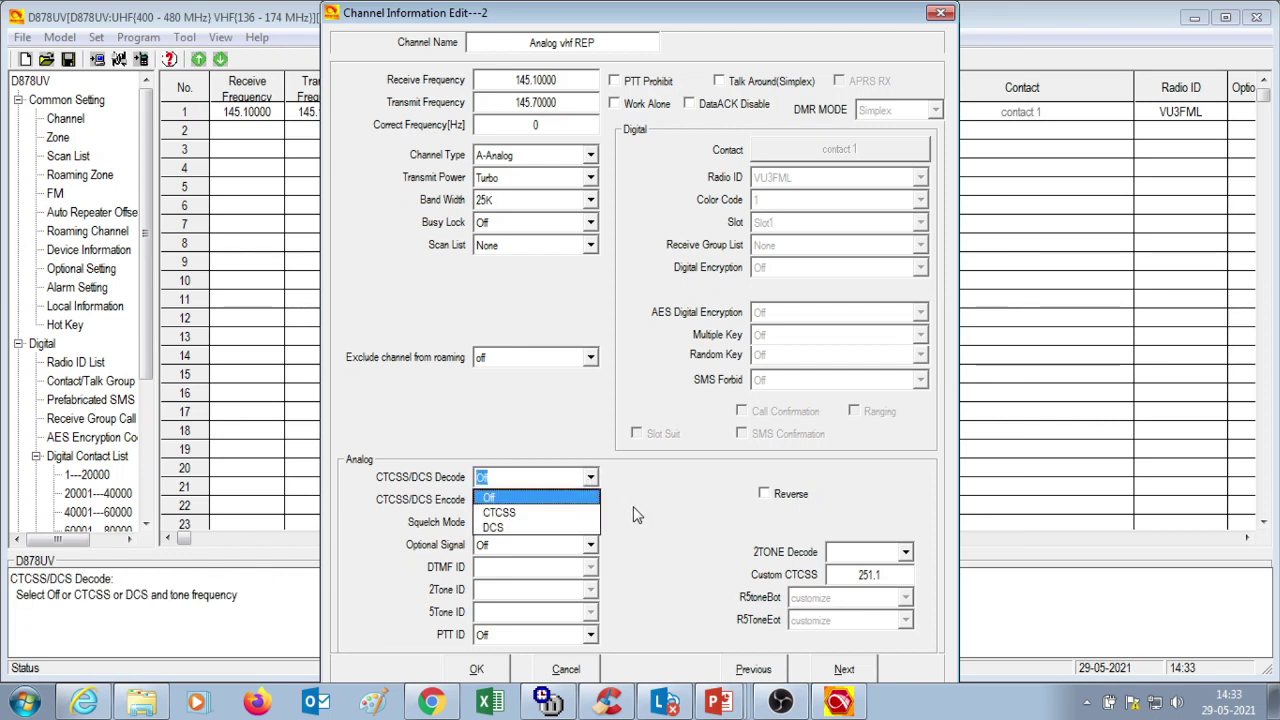
{"action": "left_click", "coordinate": [563, 512]}
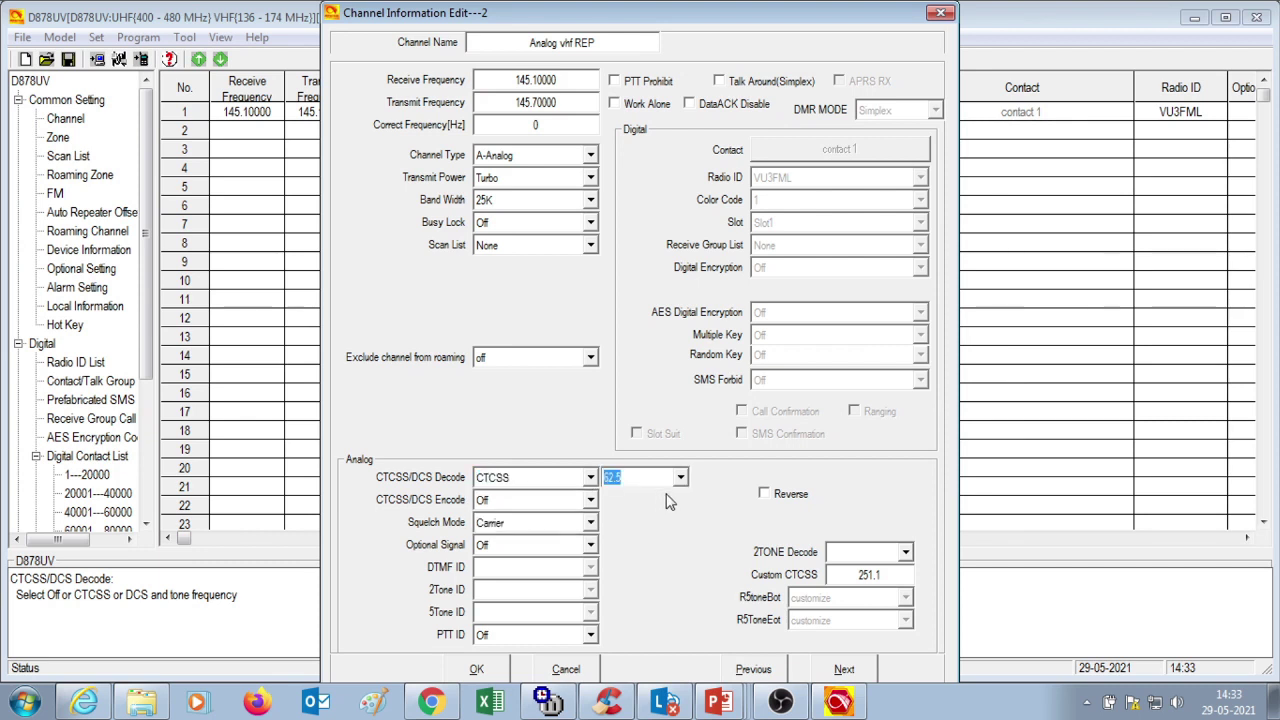
{"action": "left_click", "coordinate": [513, 502]}
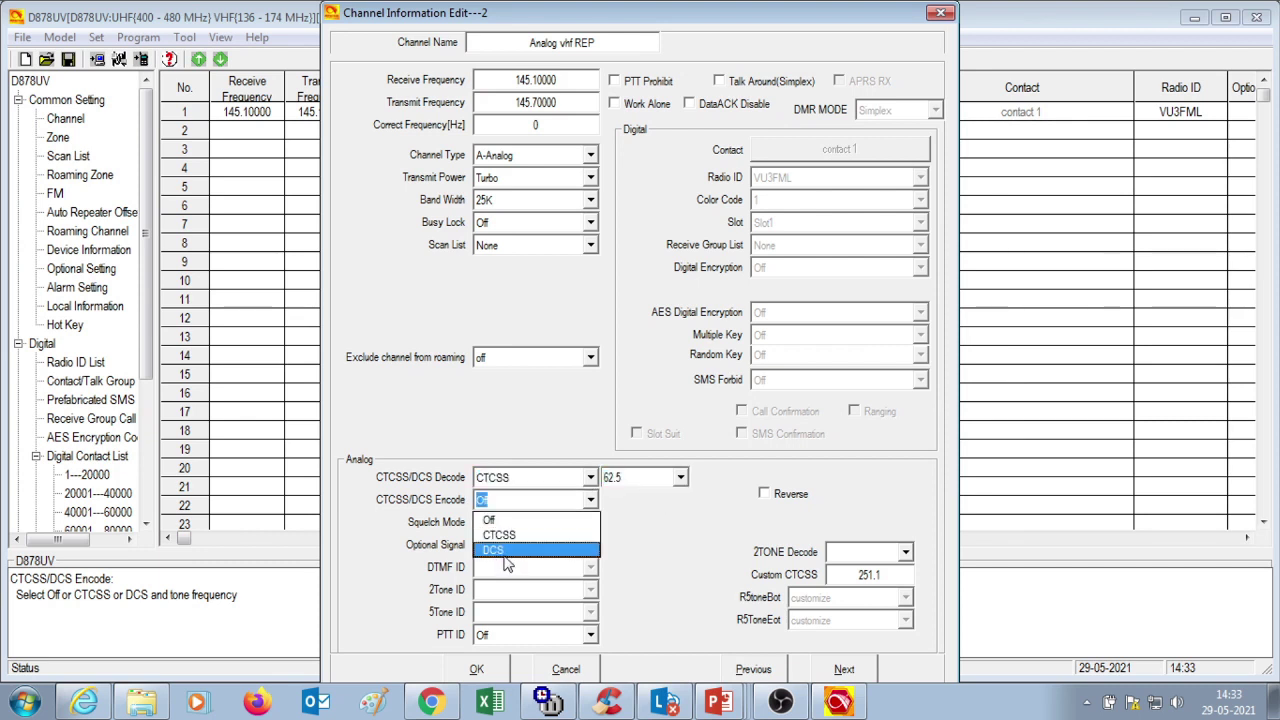
{"action": "left_click", "coordinate": [508, 551]}
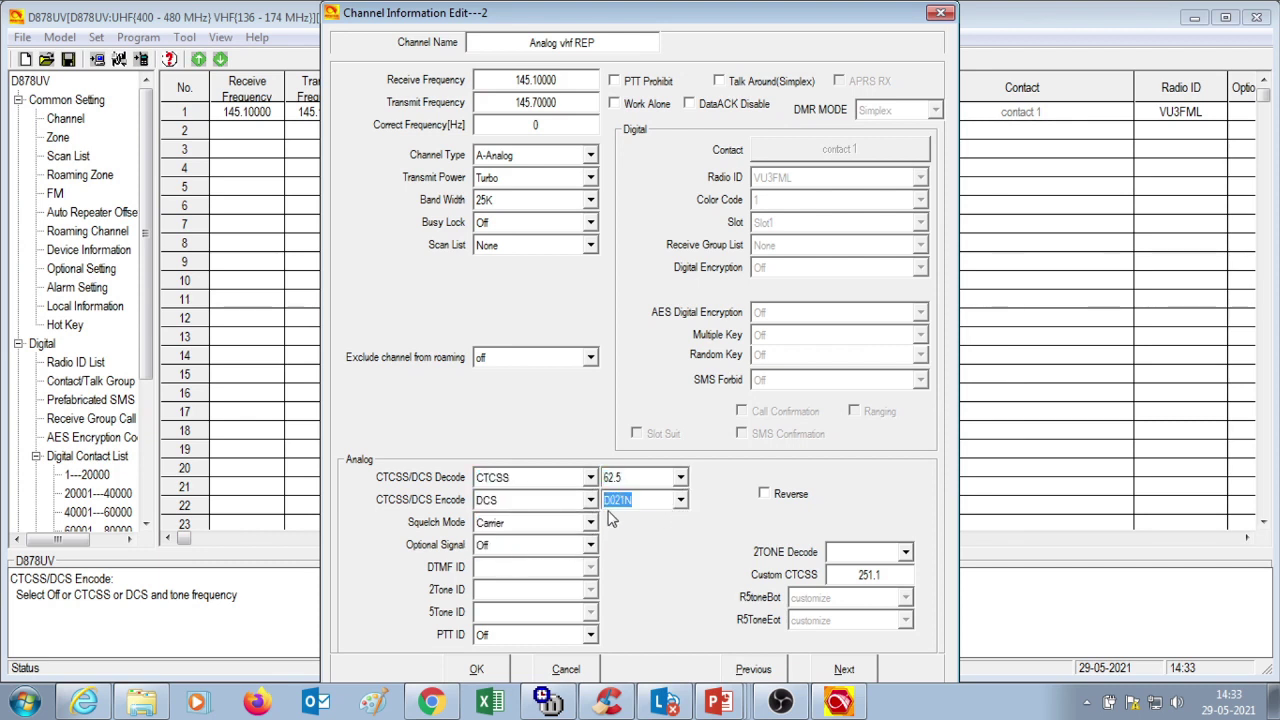
{"action": "left_click", "coordinate": [530, 478]}
{"action": "left_click", "coordinate": [528, 495]}
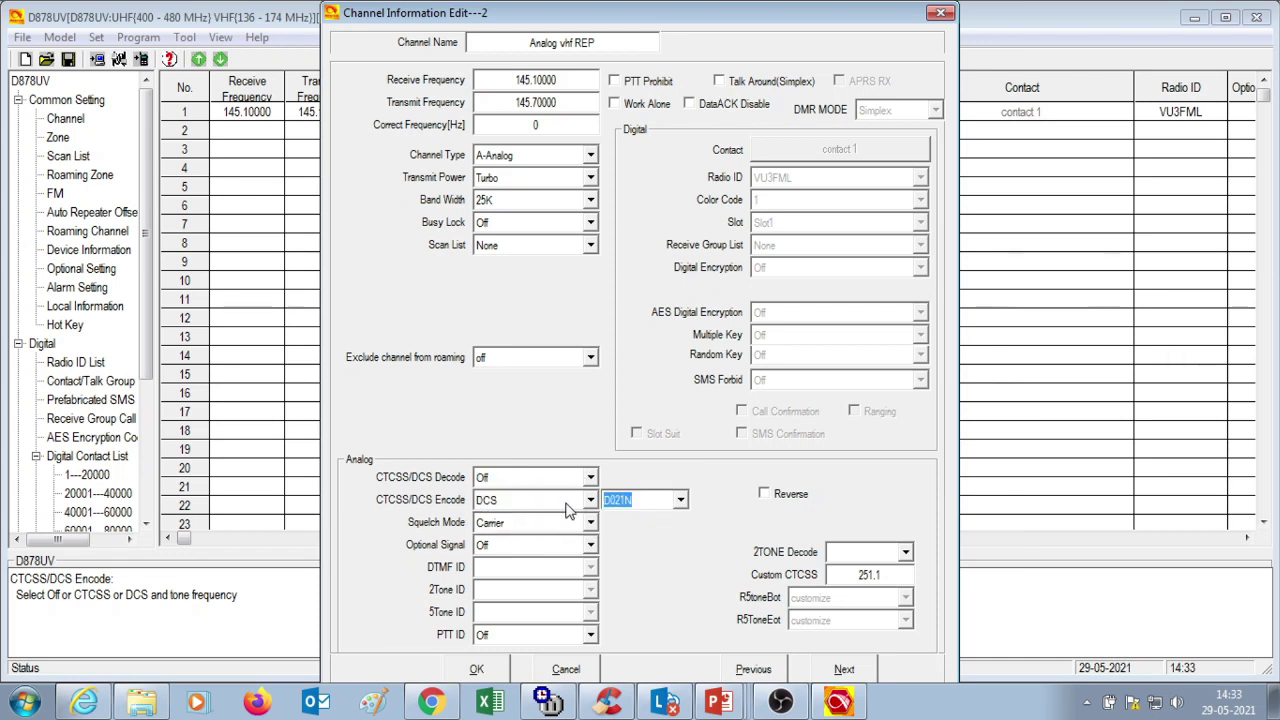
{"action": "left_click", "coordinate": [570, 503]}
{"action": "left_click", "coordinate": [488, 522]}
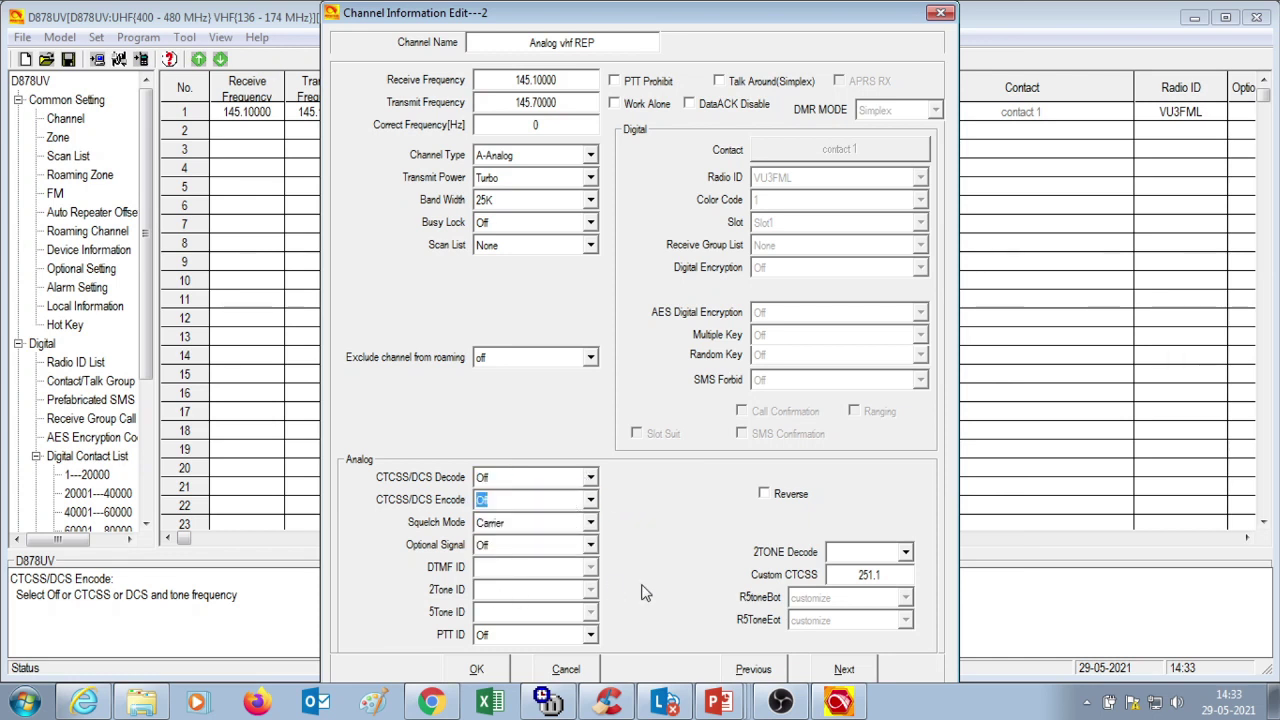
{"action": "left_click", "coordinate": [477, 670]}
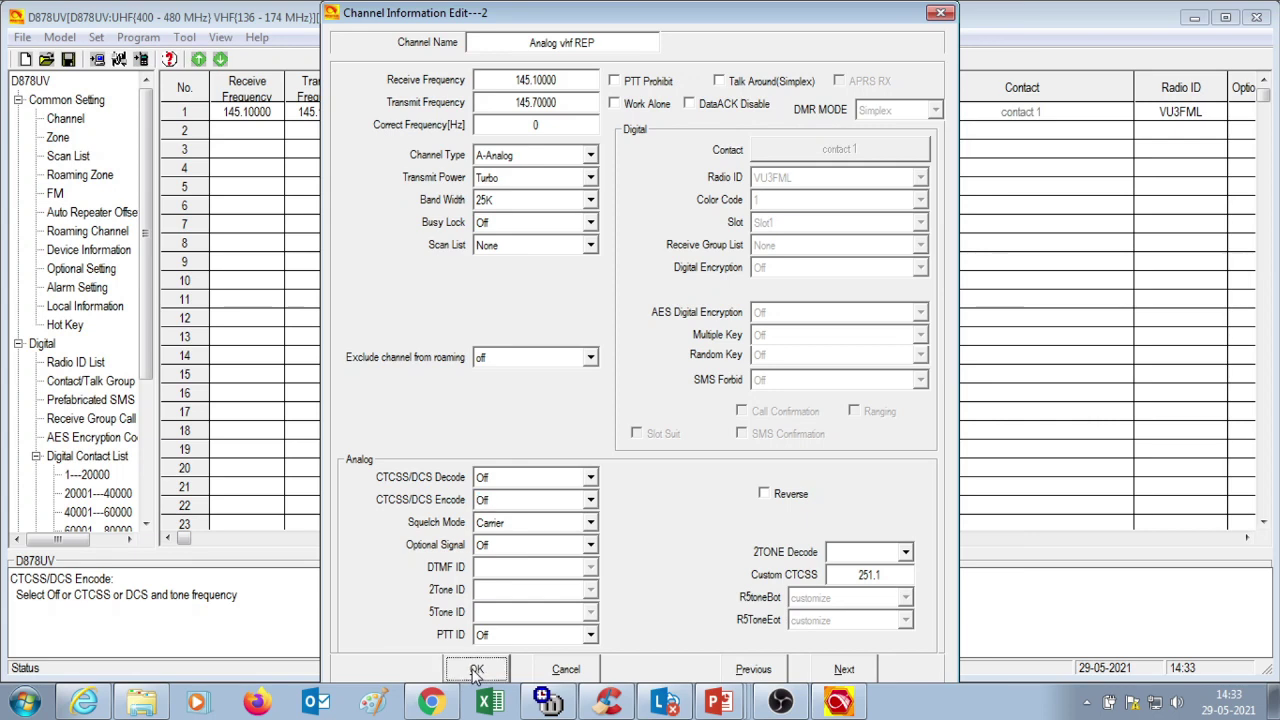
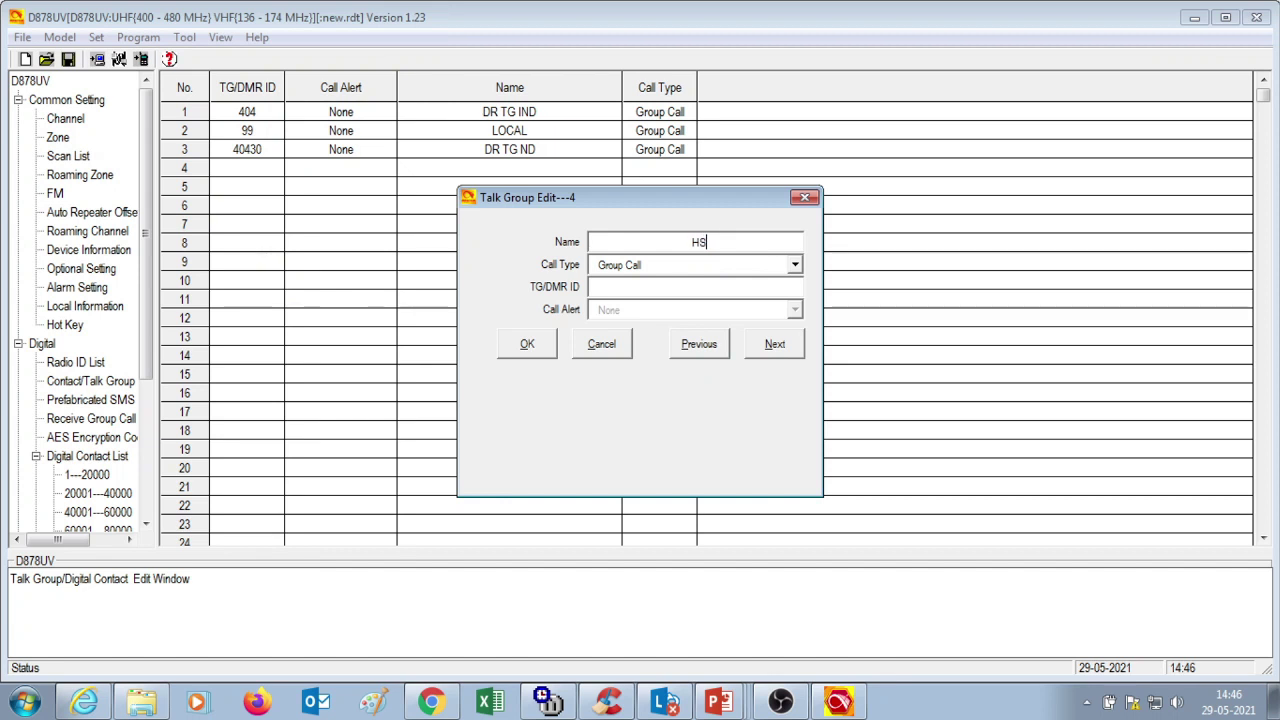
- Name talk group 4 'HS TG WW', give it ID 91 and save it
{"action": "type", "text": "TG WW"}
{"action": "left_click", "coordinate": [645, 292]}
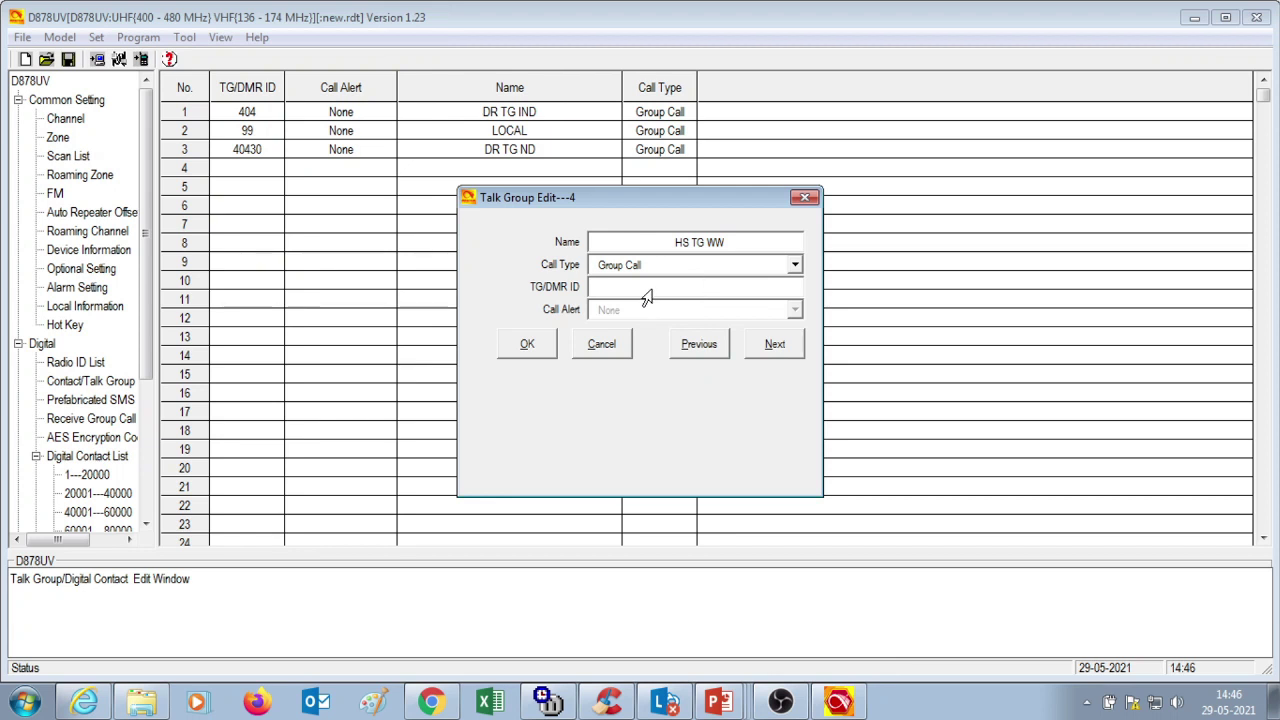
{"action": "type", "text": "91"}
{"action": "left_click", "coordinate": [527, 345]}
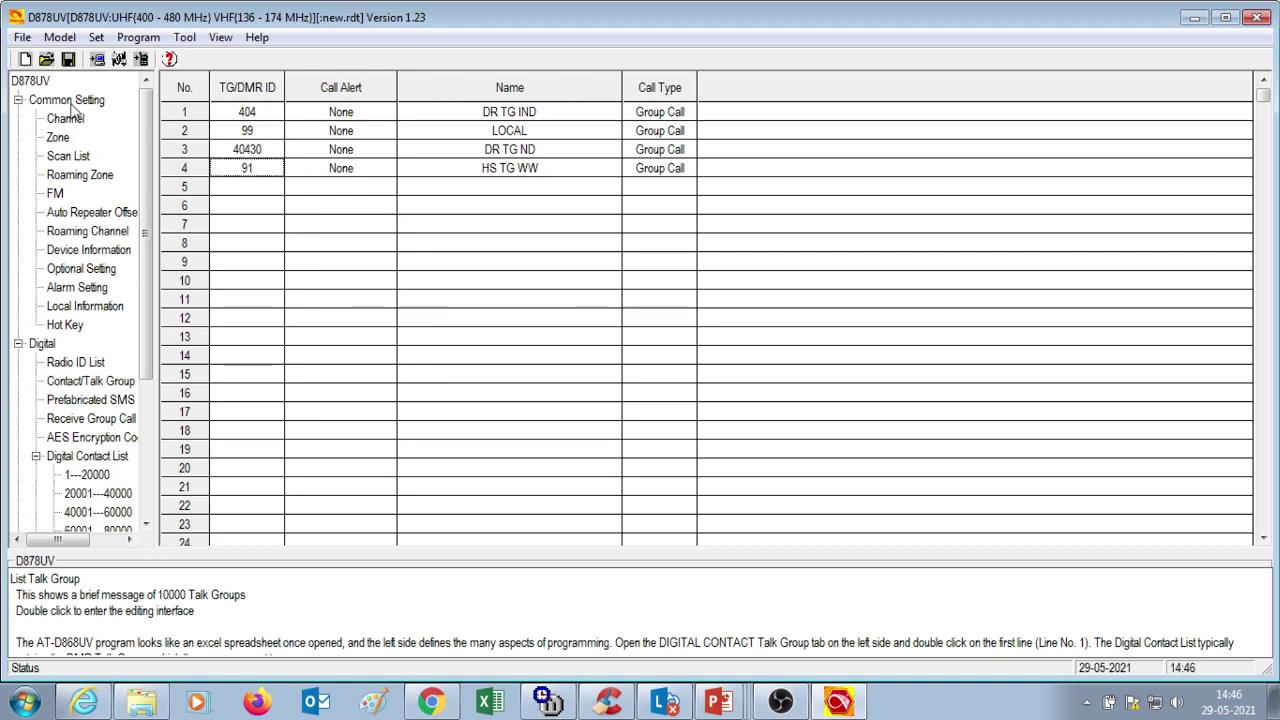
- Open channel 6 in the channel list and name it 'HS TG WW'
{"action": "left_click", "coordinate": [64, 122]}
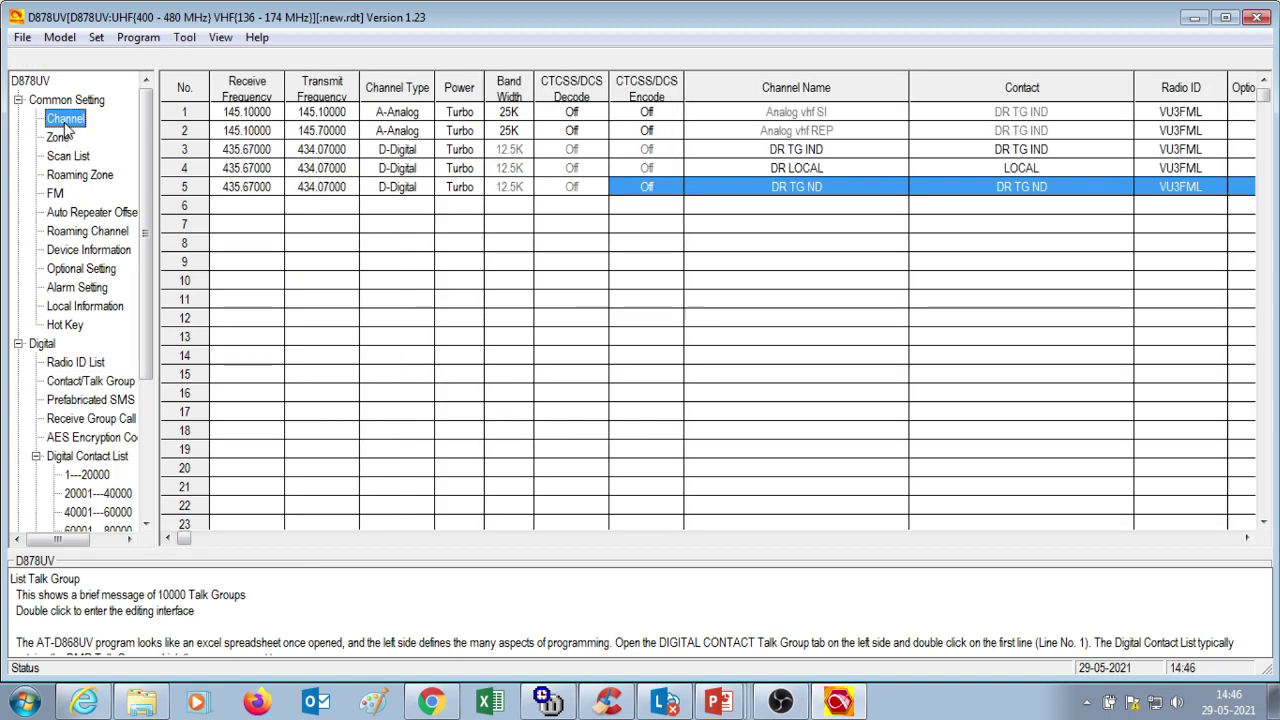
{"action": "double_click", "coordinate": [236, 210]}
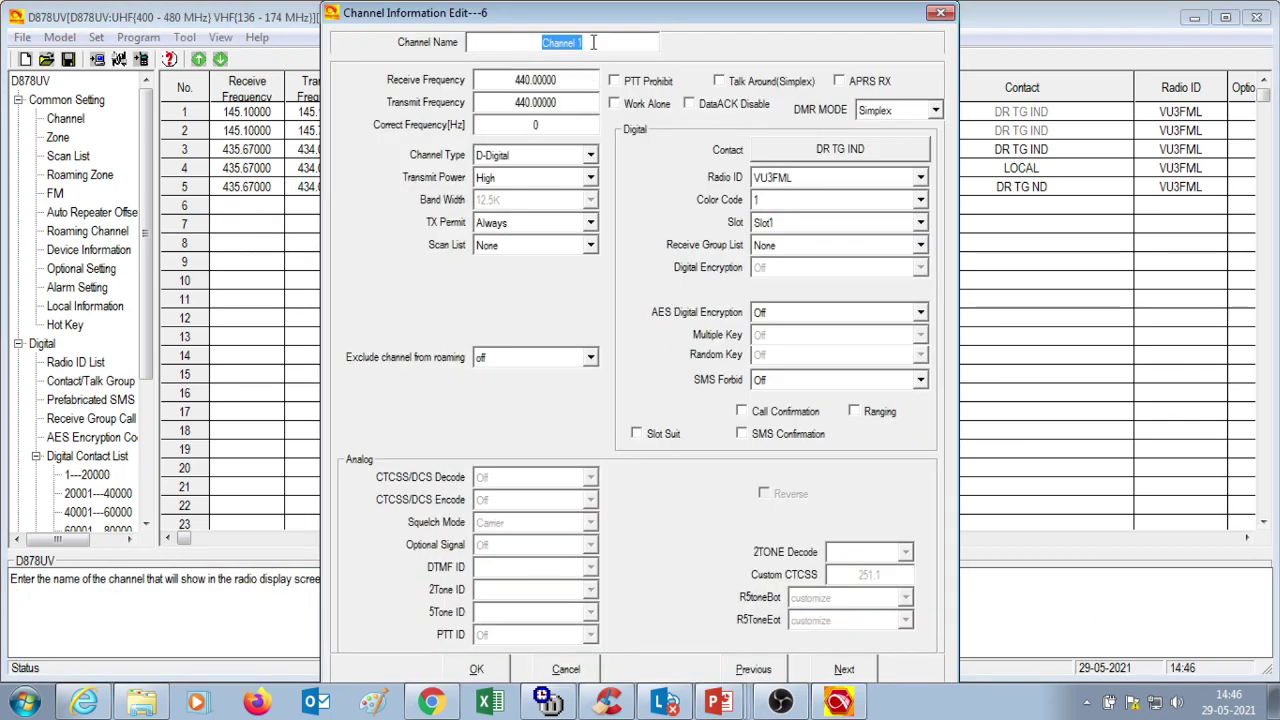
{"action": "type", "text": "HS"}
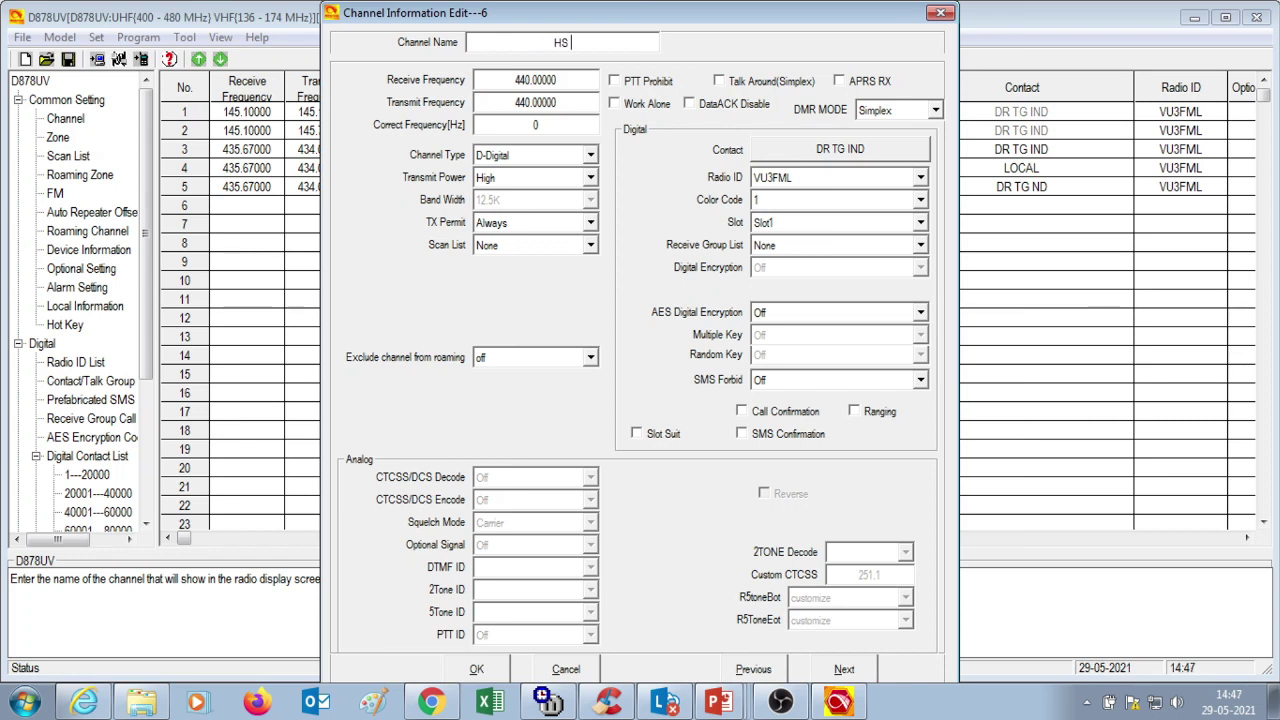
{"action": "type", "text": " TG WW"}
{"action": "double_click", "coordinate": [548, 82]}
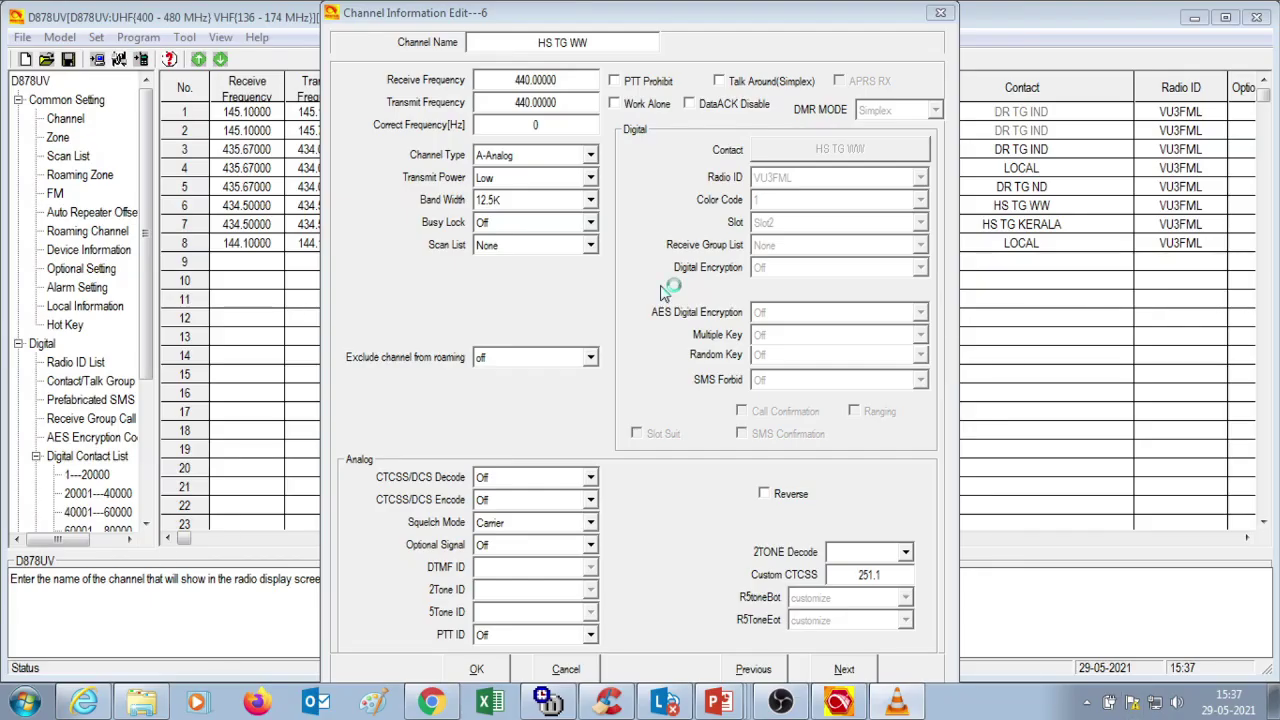
- Set channel 6's receive and transmit frequencies to 434.5 MHz
{"action": "left_click", "coordinate": [526, 84]}
{"action": "type", "text": "4"}
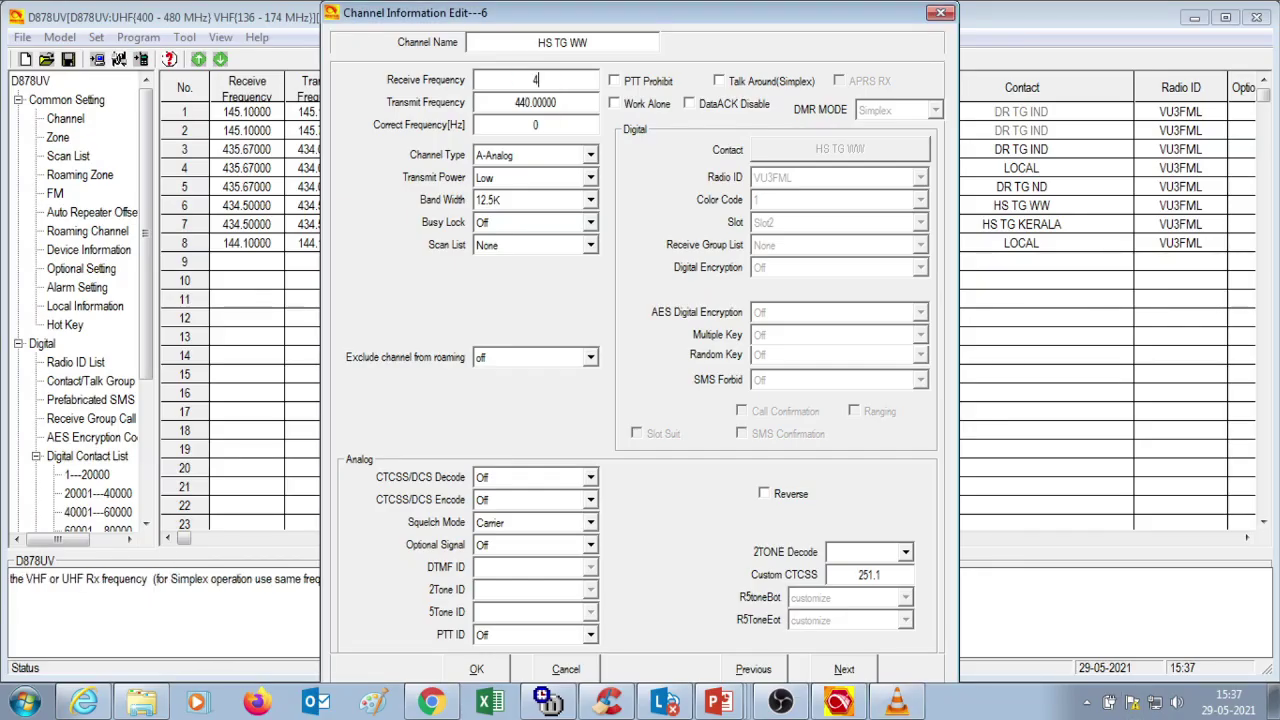
{"action": "type", "text": "34.5"}
{"action": "left_click", "coordinate": [521, 103]}
{"action": "type", "text": "44"}
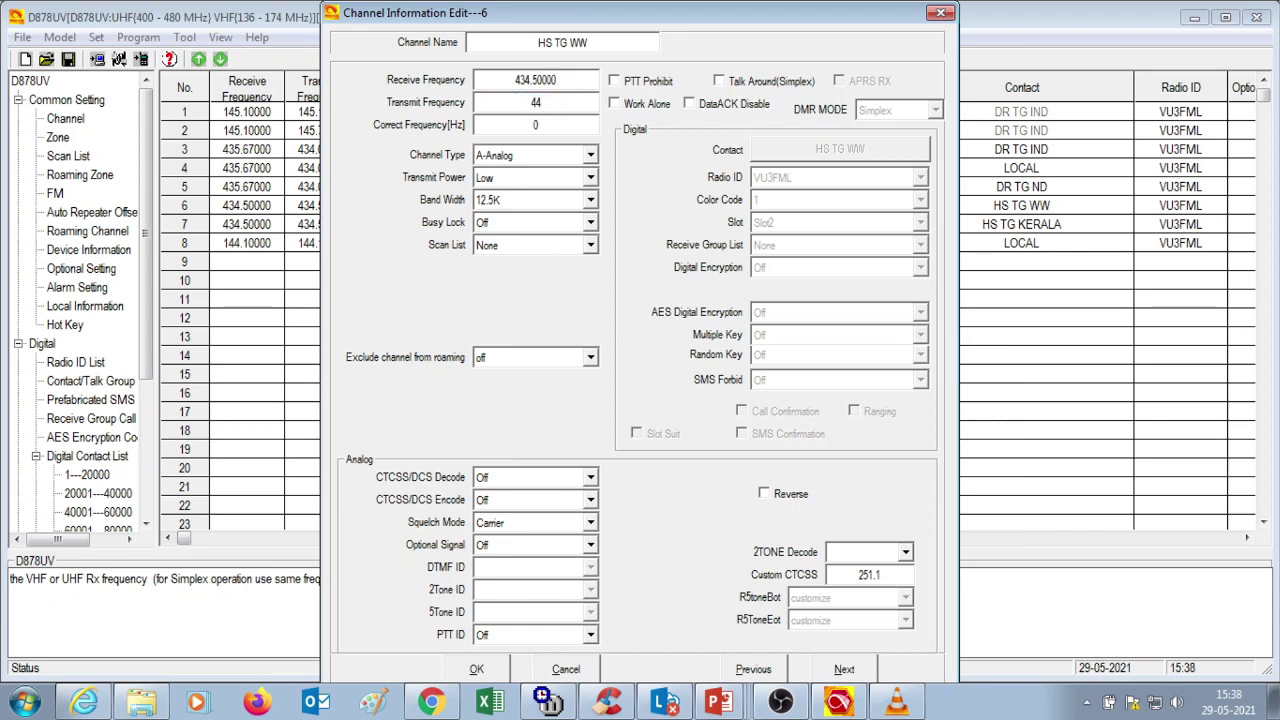
{"action": "key", "text": "BackSpace"}
{"action": "type", "text": "34.5"}
- Make channel 6 D-Digital with Low power and contact HS TG WW
{"action": "left_click", "coordinate": [591, 155]}
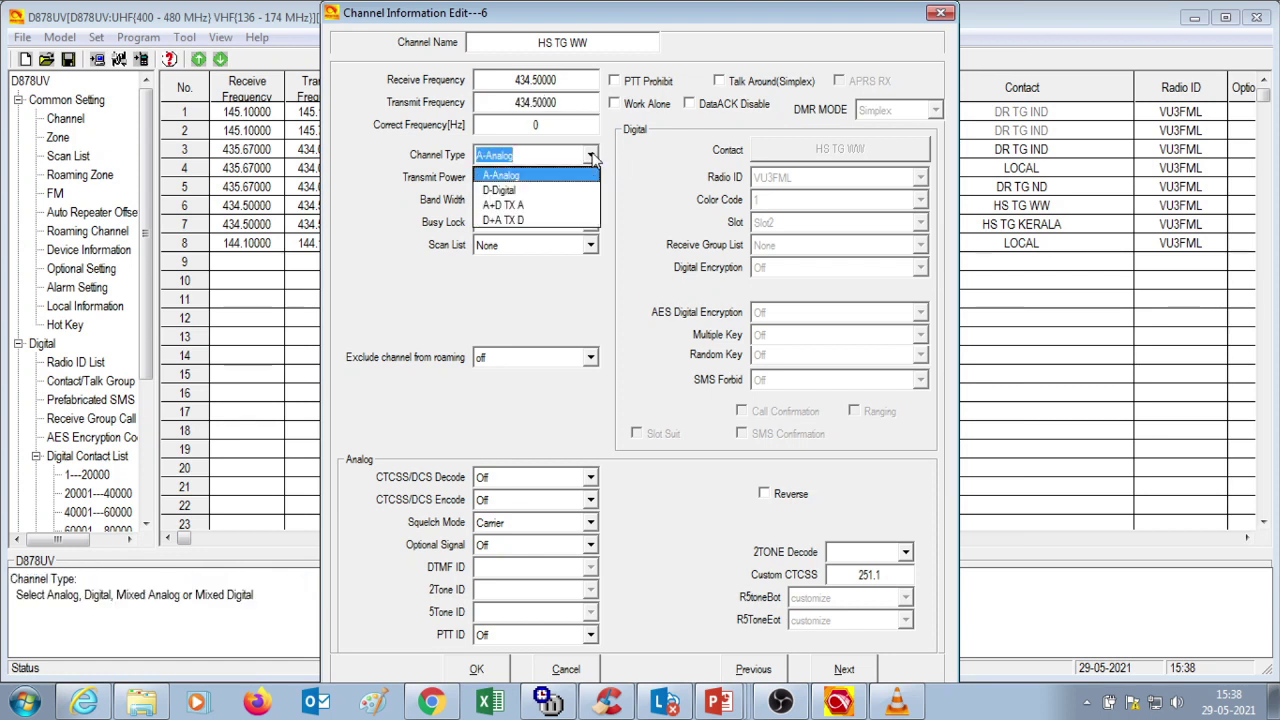
{"action": "left_click", "coordinate": [562, 191]}
{"action": "left_click", "coordinate": [591, 180]}
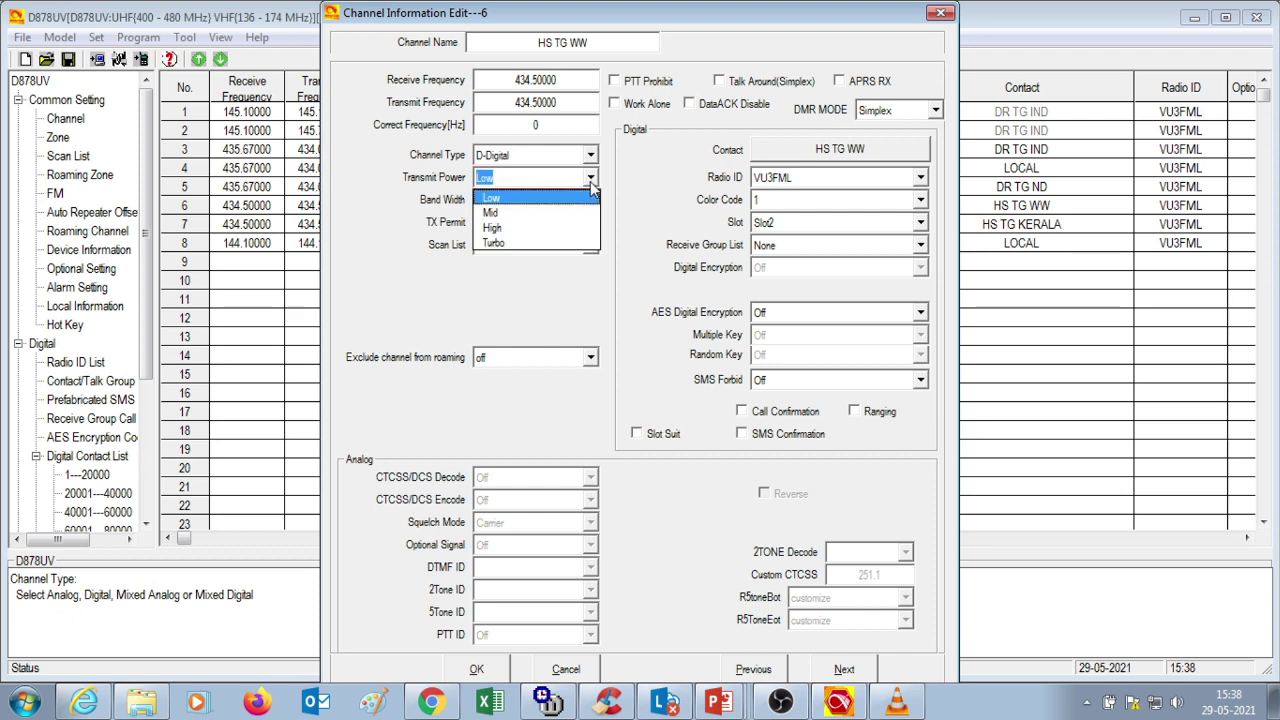
{"action": "left_click", "coordinate": [504, 199]}
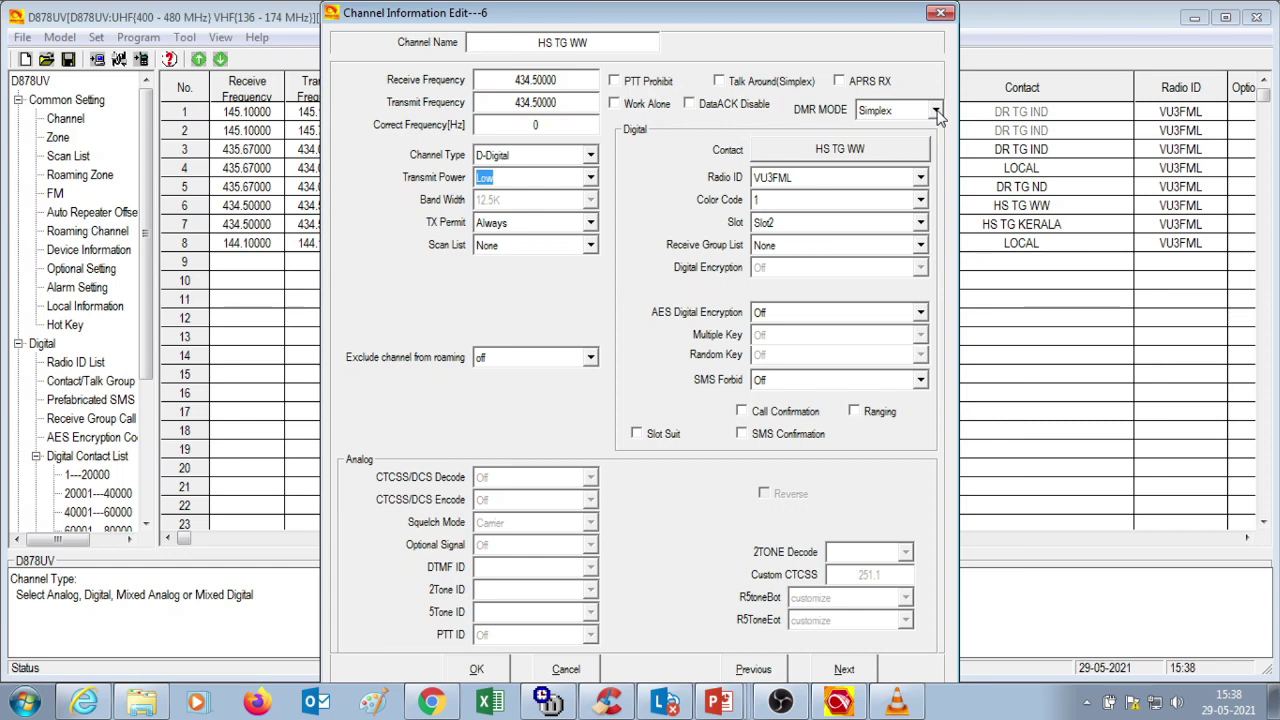
{"action": "left_click", "coordinate": [840, 151]}
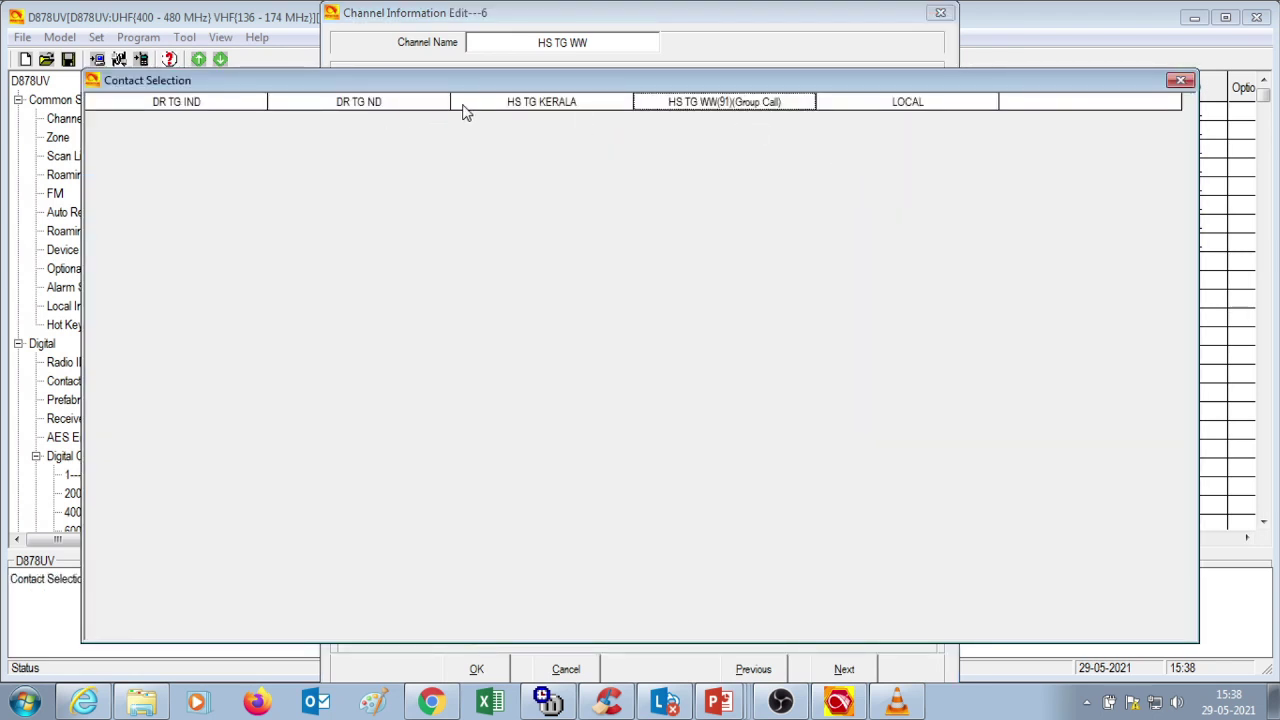
{"action": "double_click", "coordinate": [703, 103]}
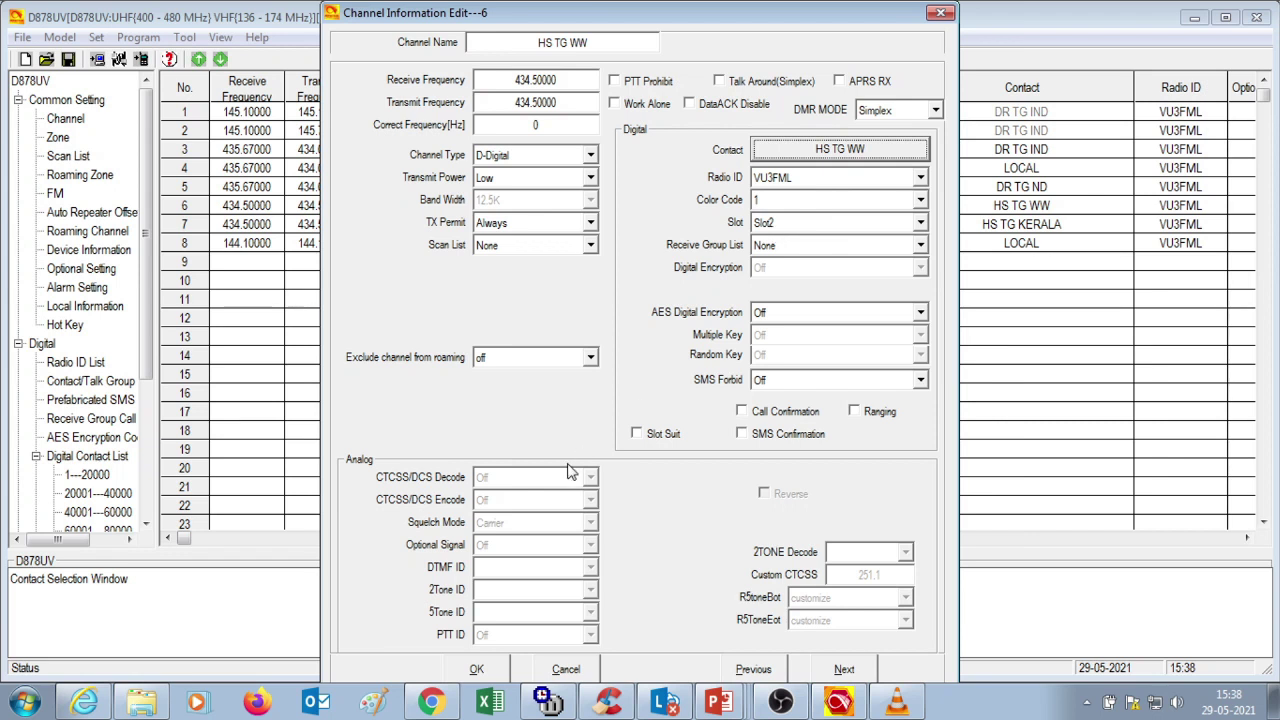
- Save channel 6 as HS TG WW: 434.50000, digital, Low power
{"action": "left_click", "coordinate": [478, 670]}
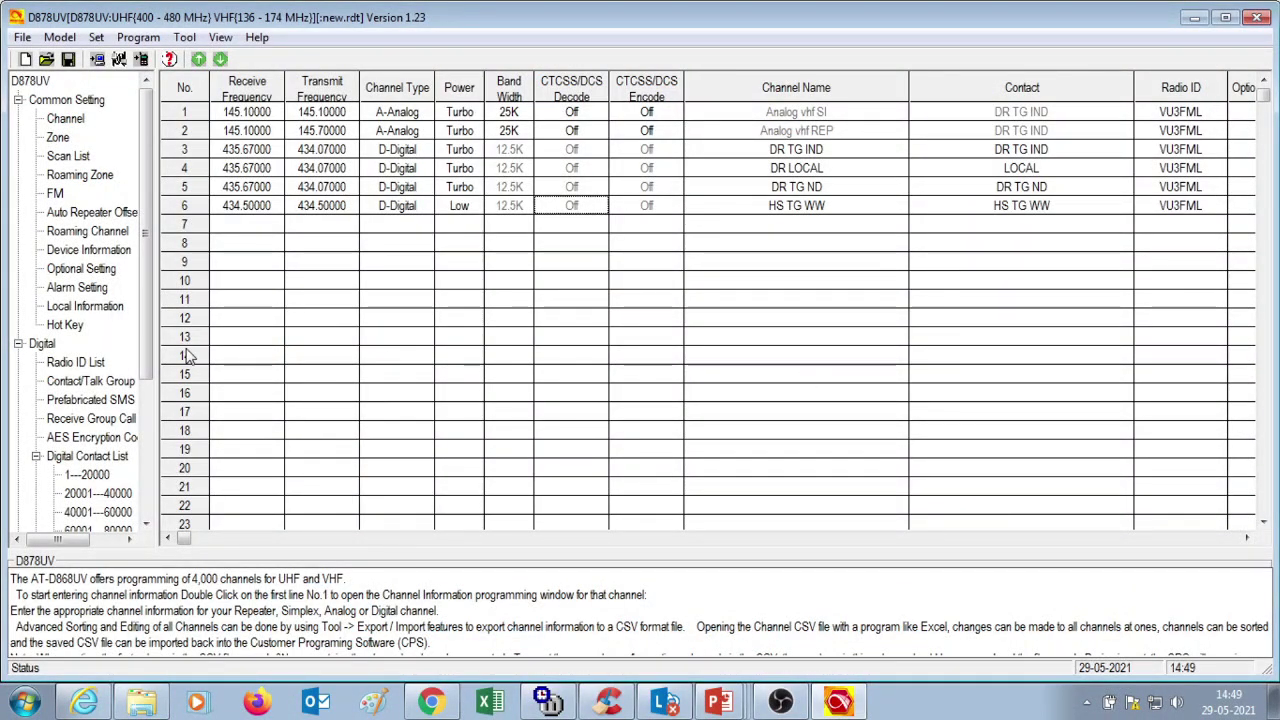
- Open talk group 5 and name it 'HS TG KERALA'
{"action": "left_click", "coordinate": [120, 382]}
{"action": "double_click", "coordinate": [260, 190]}
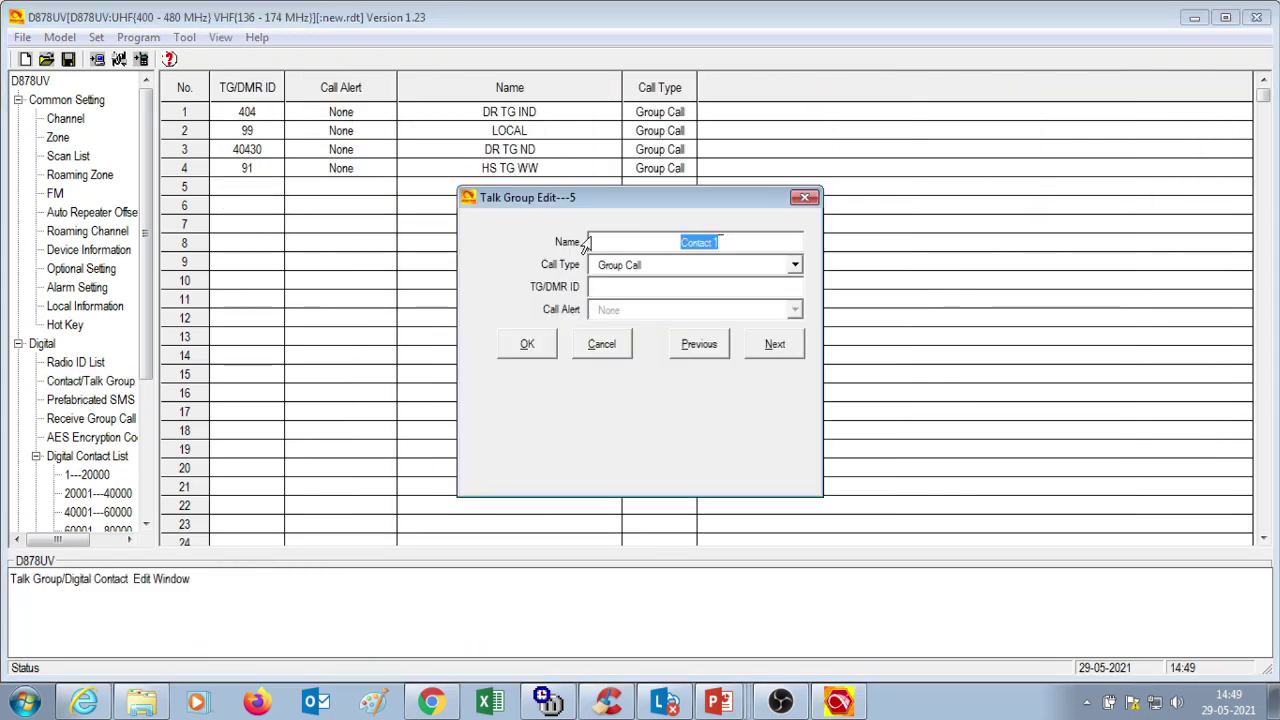
{"action": "type", "text": "HS"}
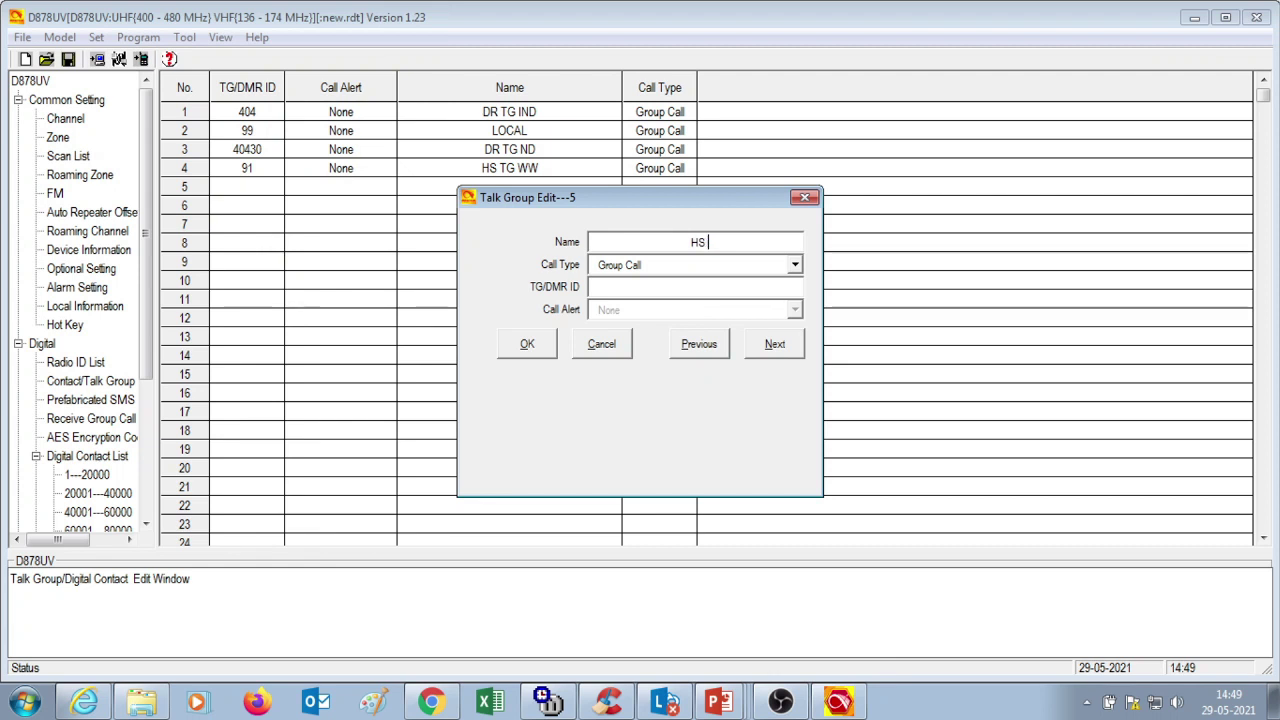
{"action": "type", "text": " TG KERALA"}
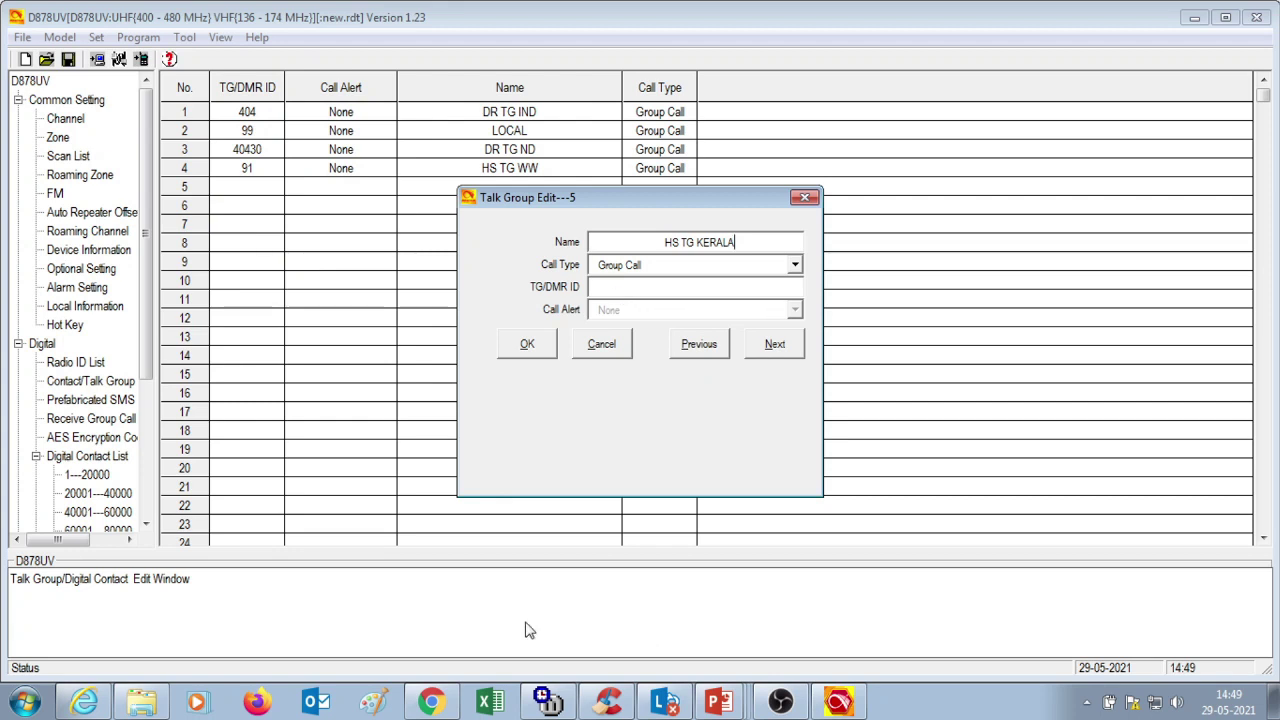
- Search BrandMeister talkgroups for 'kerala' to find its ID, 40407
{"action": "left_click", "coordinate": [430, 702]}
{"action": "left_click", "coordinate": [1100, 258]}
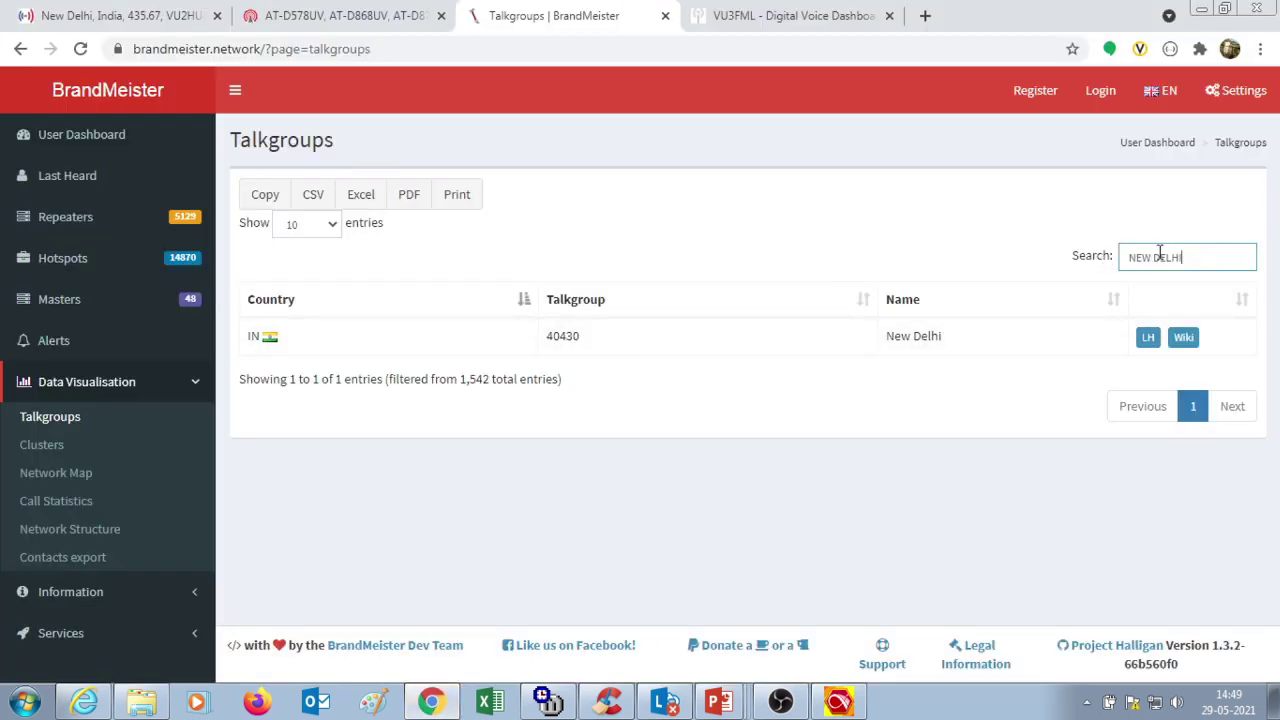
{"action": "key", "text": "ctrl+a"}
{"action": "key", "text": "BackSpace"}
{"action": "type", "text": "kerala"}
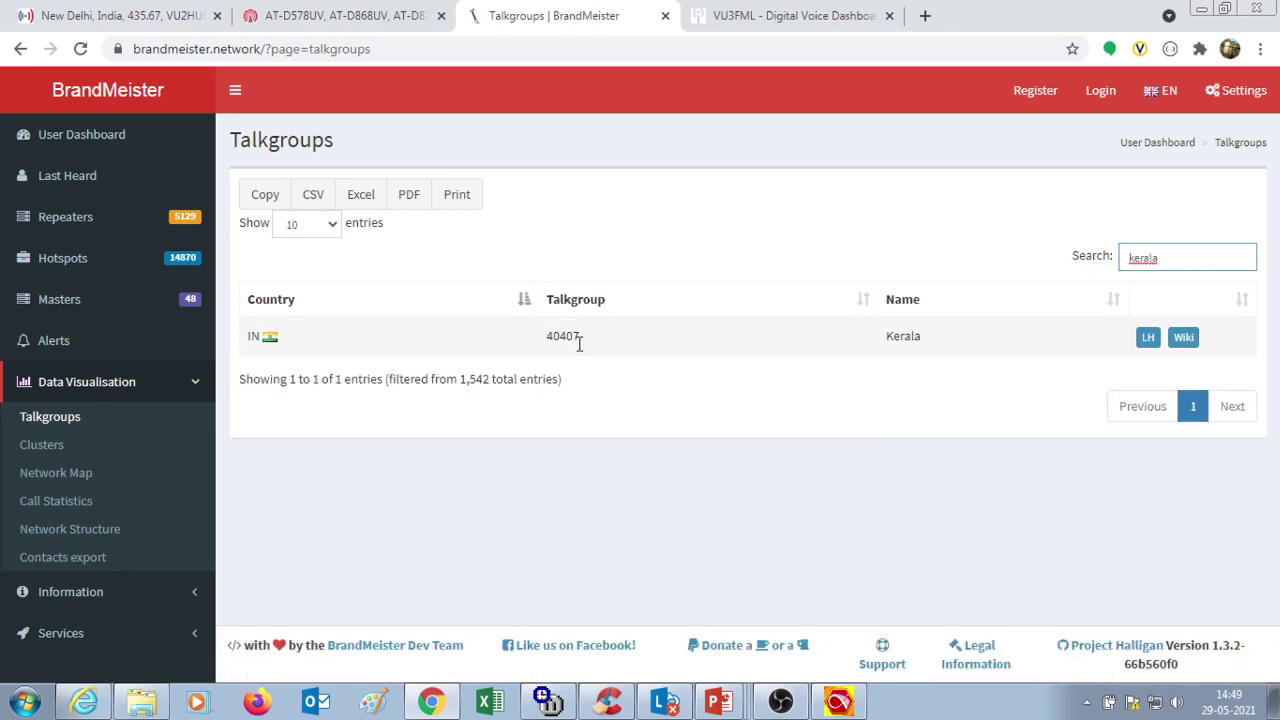
{"action": "left_click", "coordinate": [839, 701]}
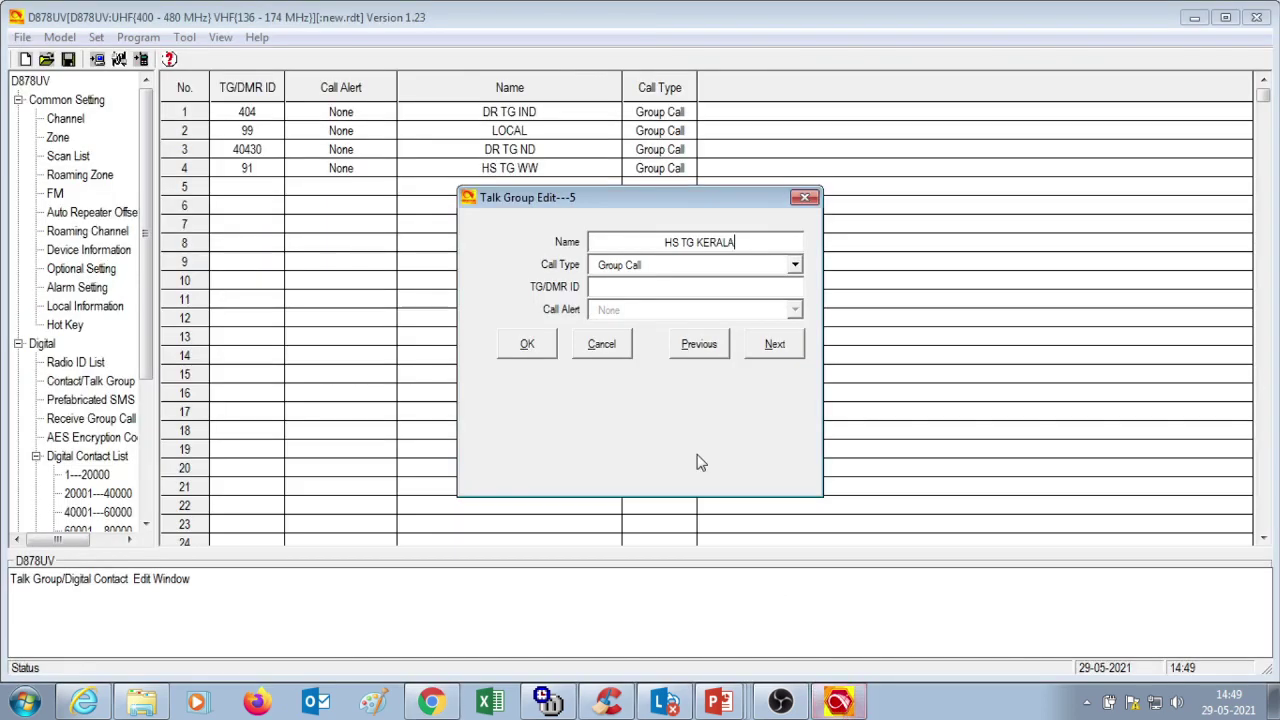
- Give talk group HS TG KERALA the ID 40407 and save it
{"action": "left_click", "coordinate": [620, 287]}
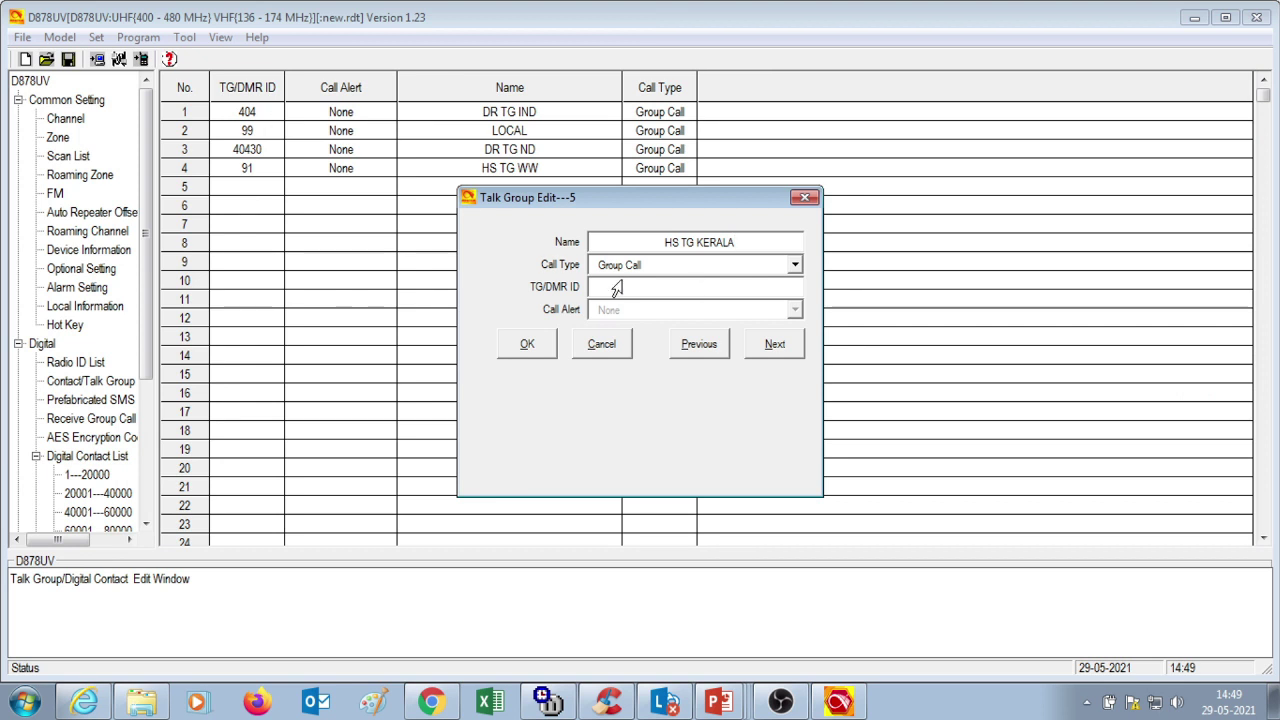
{"action": "type", "text": "4040"}
{"action": "type", "text": "7"}
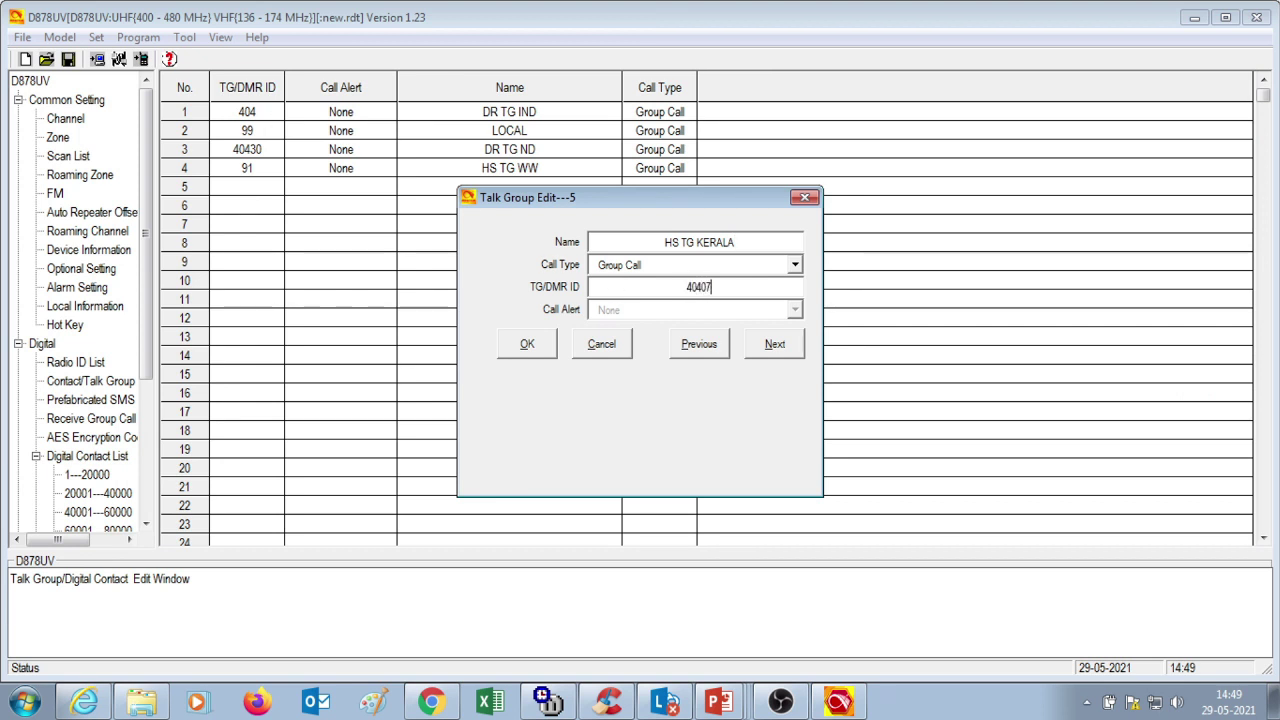
{"action": "left_click", "coordinate": [527, 344]}
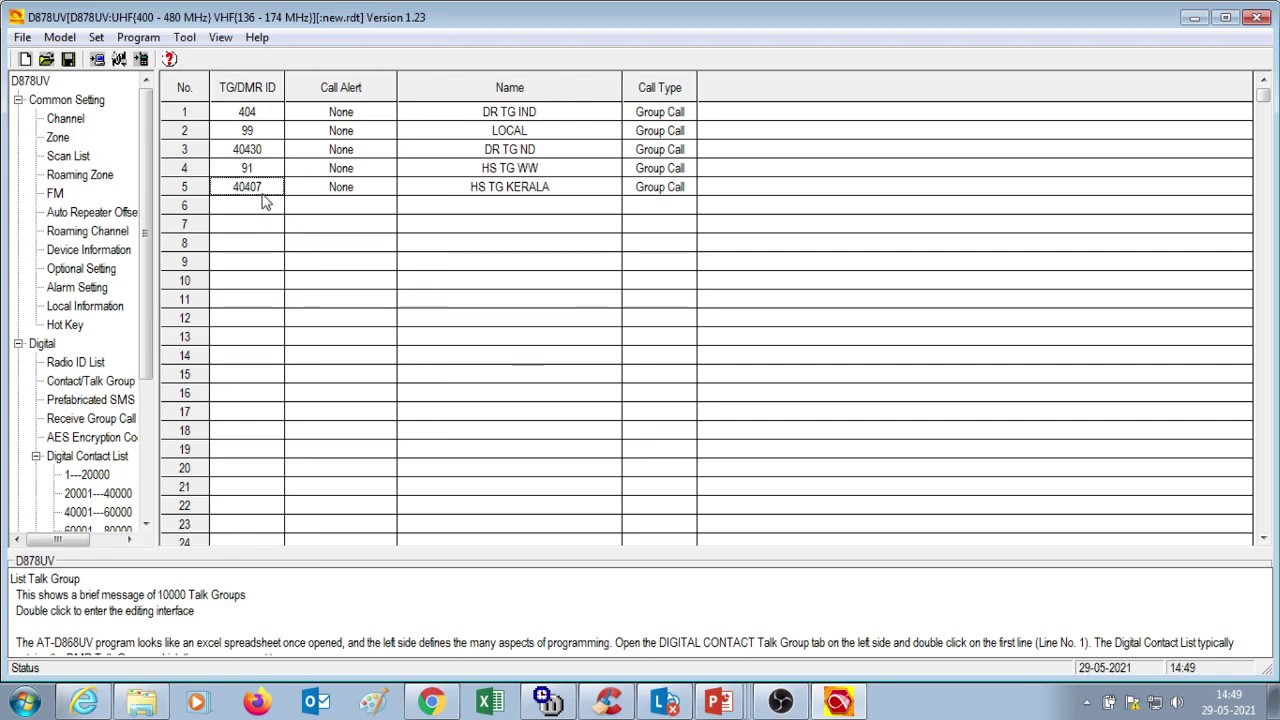
{"action": "left_click", "coordinate": [80, 120]}
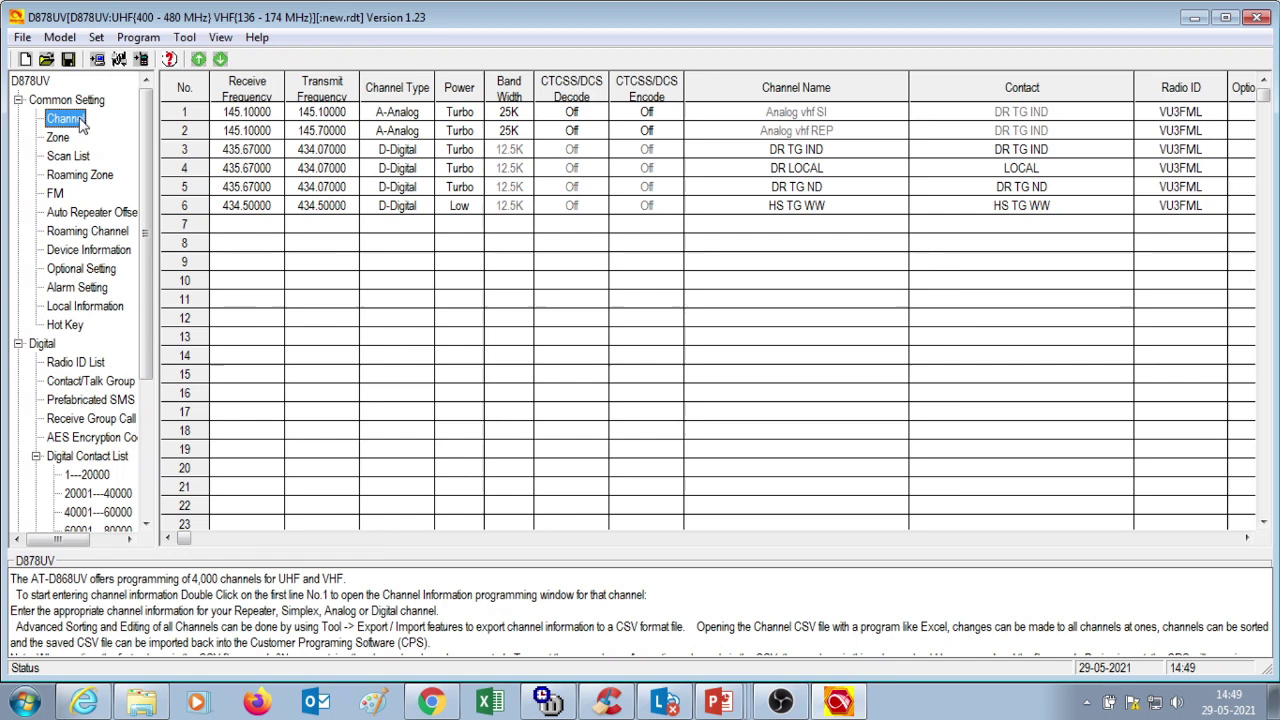
- Copy the HS TG WW channel from row 6 into row 7
{"action": "left_click", "coordinate": [248, 218]}
{"action": "left_click", "coordinate": [246, 212]}
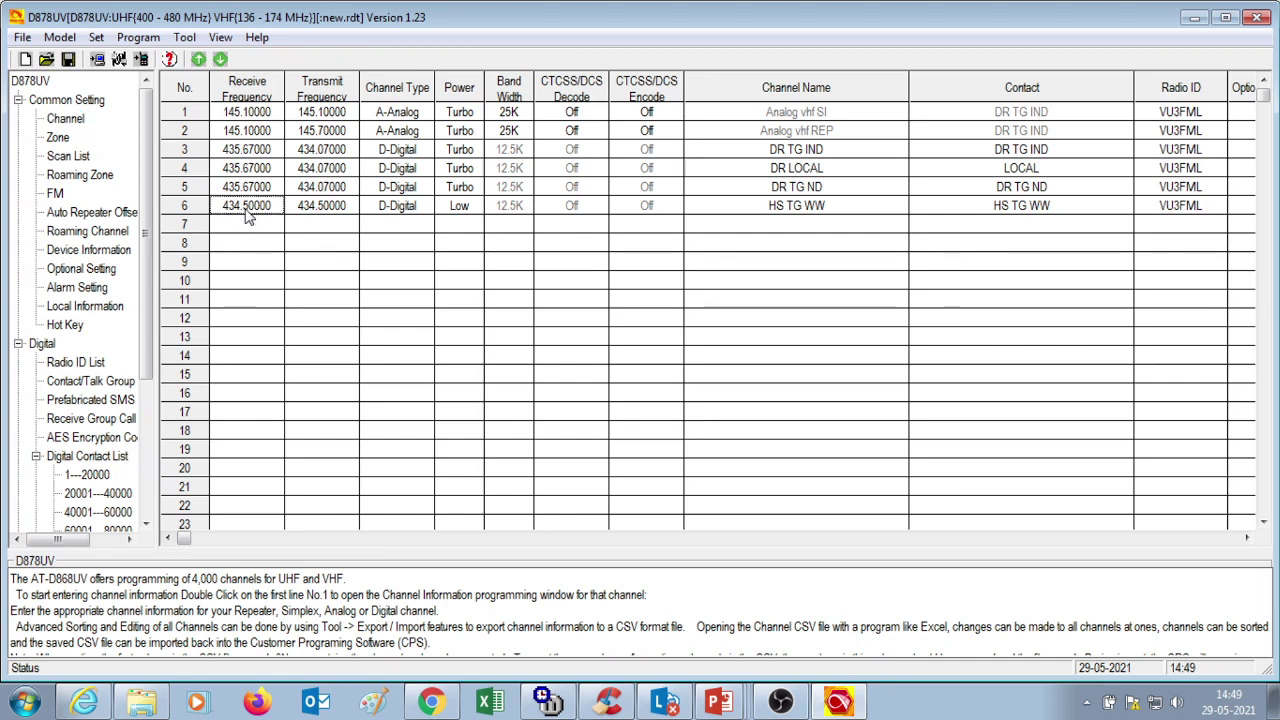
{"action": "right_click", "coordinate": [252, 211]}
{"action": "left_click", "coordinate": [271, 219]}
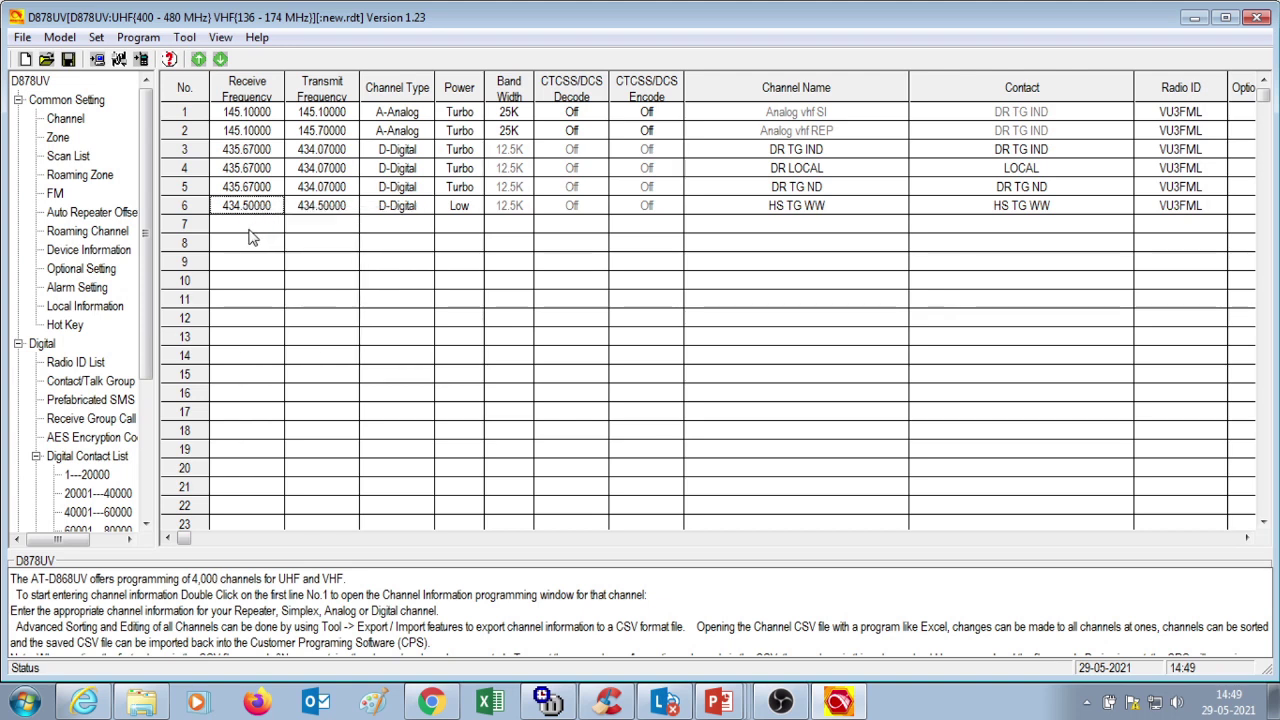
{"action": "left_click", "coordinate": [250, 229]}
{"action": "right_click", "coordinate": [250, 229]}
{"action": "left_click", "coordinate": [288, 279]}
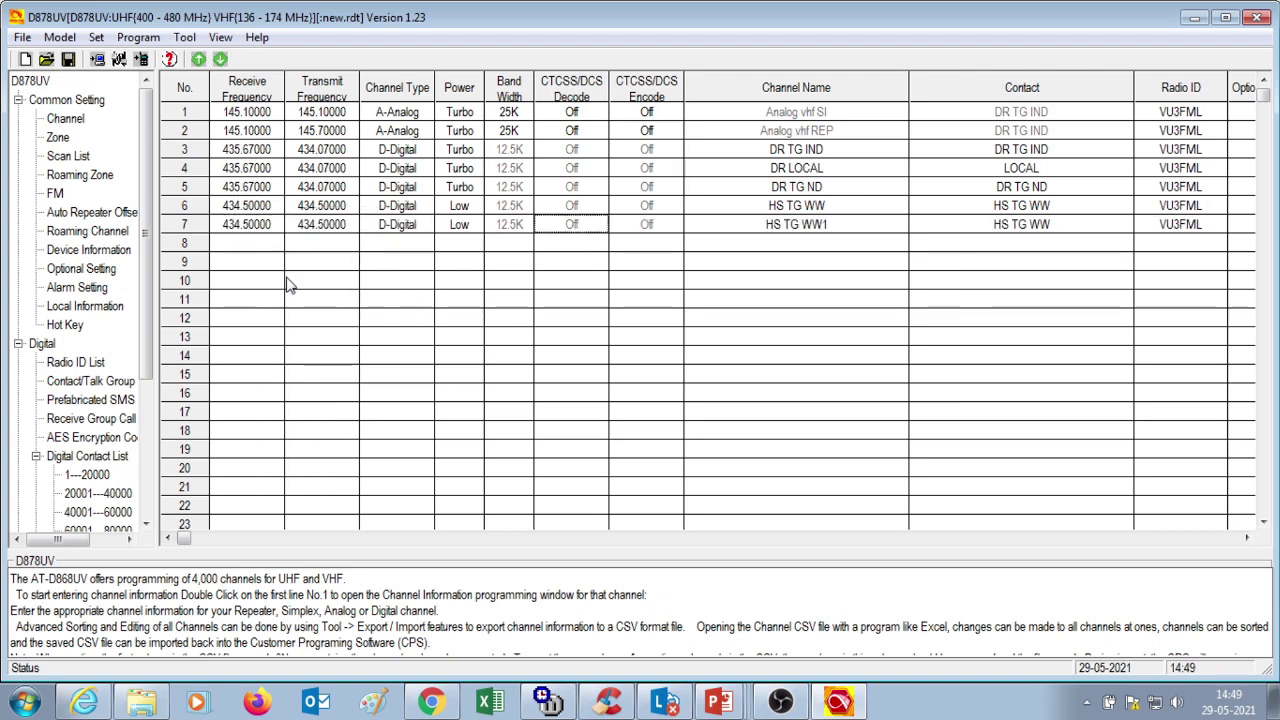
- Rename channel 7 to 'HS TG KERALA', set contact HS TG KERALA, and save
{"action": "double_click", "coordinate": [266, 228]}
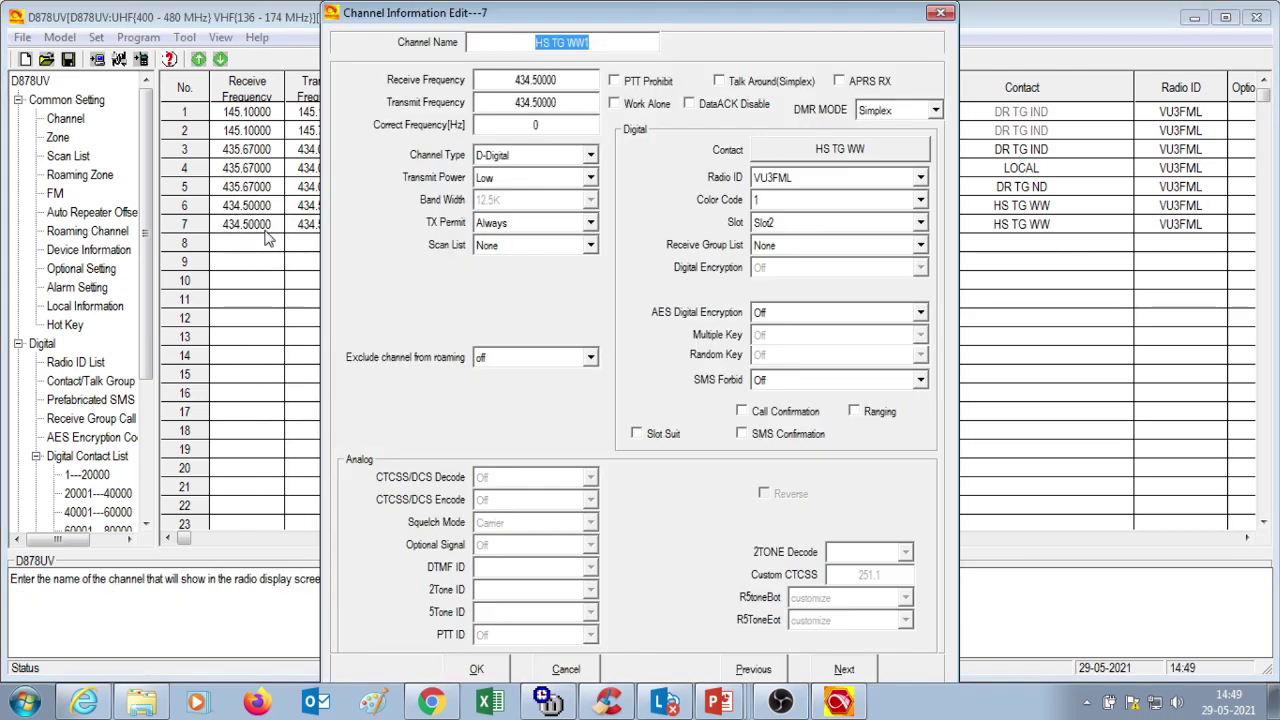
{"action": "left_click", "coordinate": [594, 41]}
{"action": "key", "text": "BackSpace"}
{"action": "key", "text": "BackSpace"}
{"action": "key", "text": "BackSpace"}
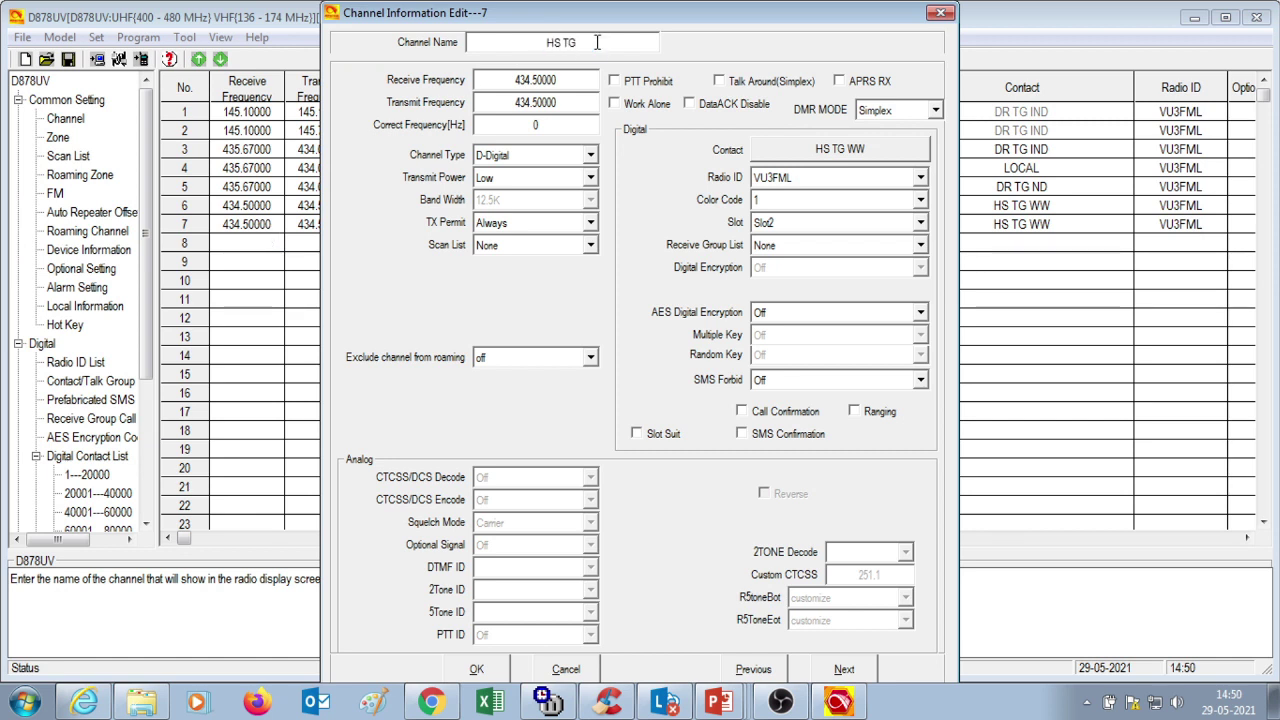
{"action": "type", "text": "kerala"}
{"action": "key", "text": "BackSpace"}
{"action": "key", "text": "BackSpace"}
{"action": "key", "text": "BackSpace"}
{"action": "key", "text": "BackSpace"}
{"action": "key", "text": "BackSpace"}
{"action": "key", "text": "BackSpace"}
{"action": "type", "text": "KERALA"}
{"action": "left_click", "coordinate": [820, 158]}
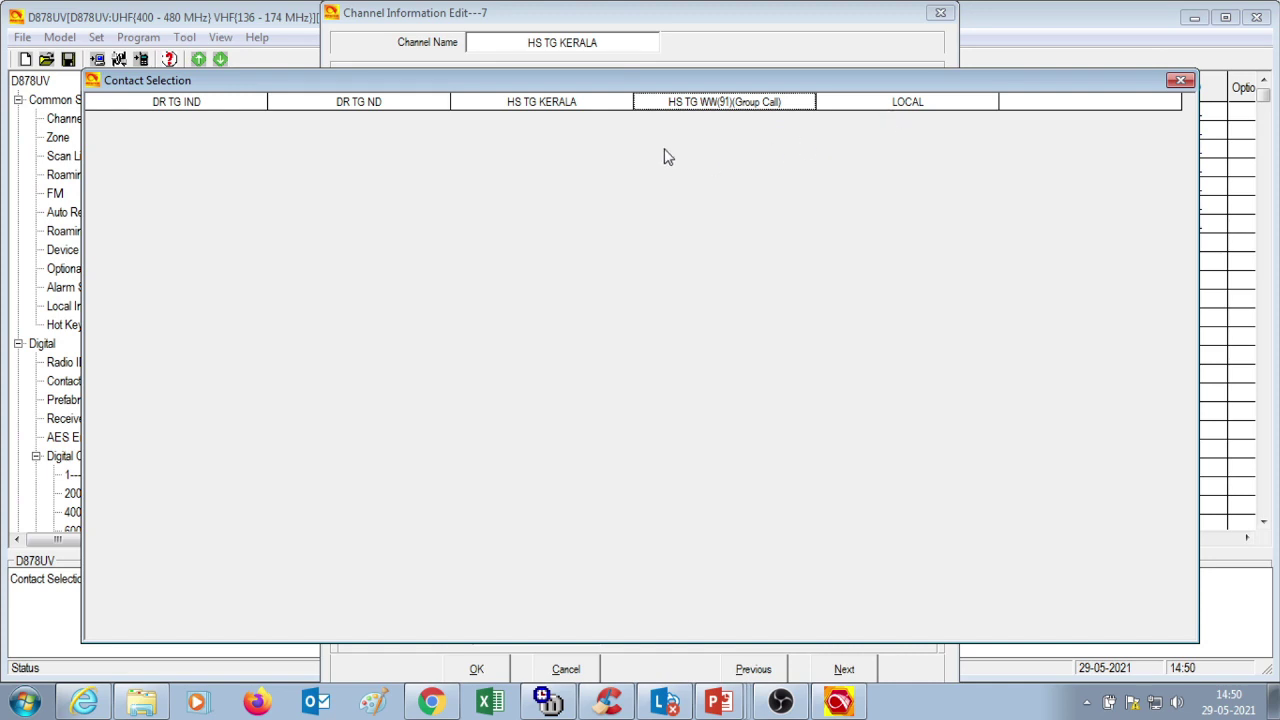
{"action": "double_click", "coordinate": [540, 107]}
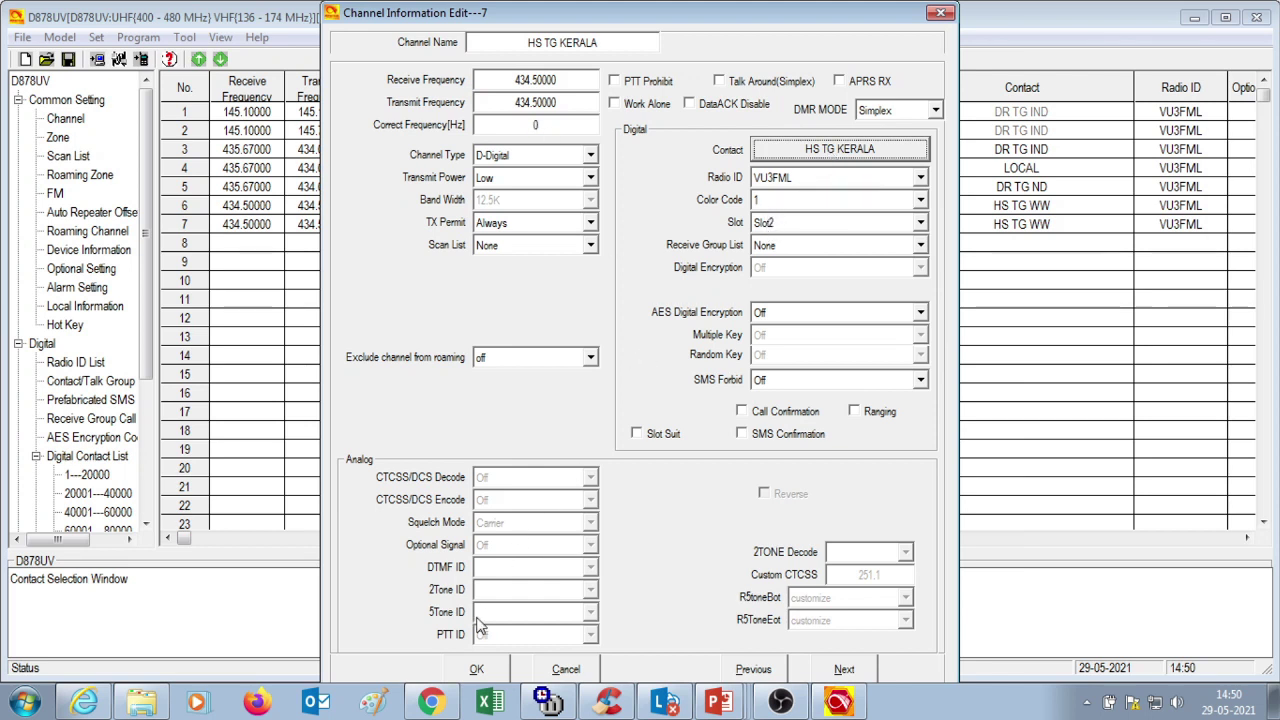
{"action": "left_click", "coordinate": [474, 670]}
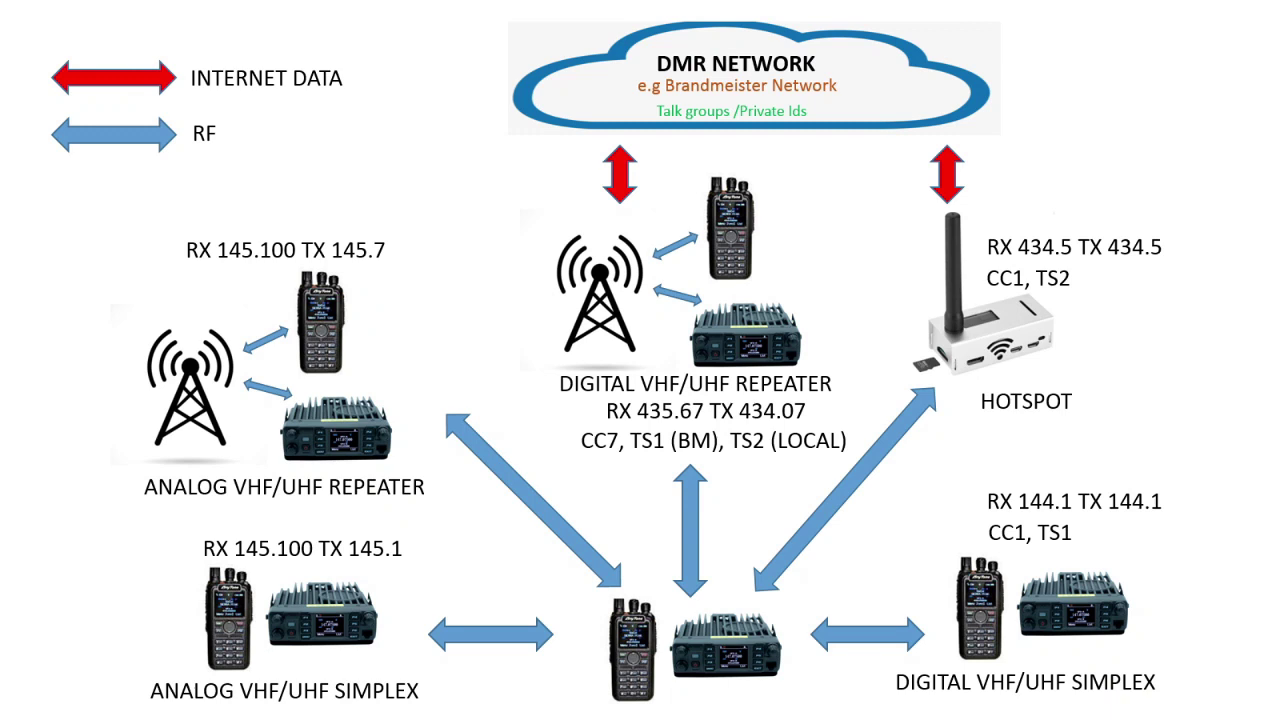
- Check the LOCAL talk group's details in the talk group list
{"action": "key", "text": "alt+Tab"}
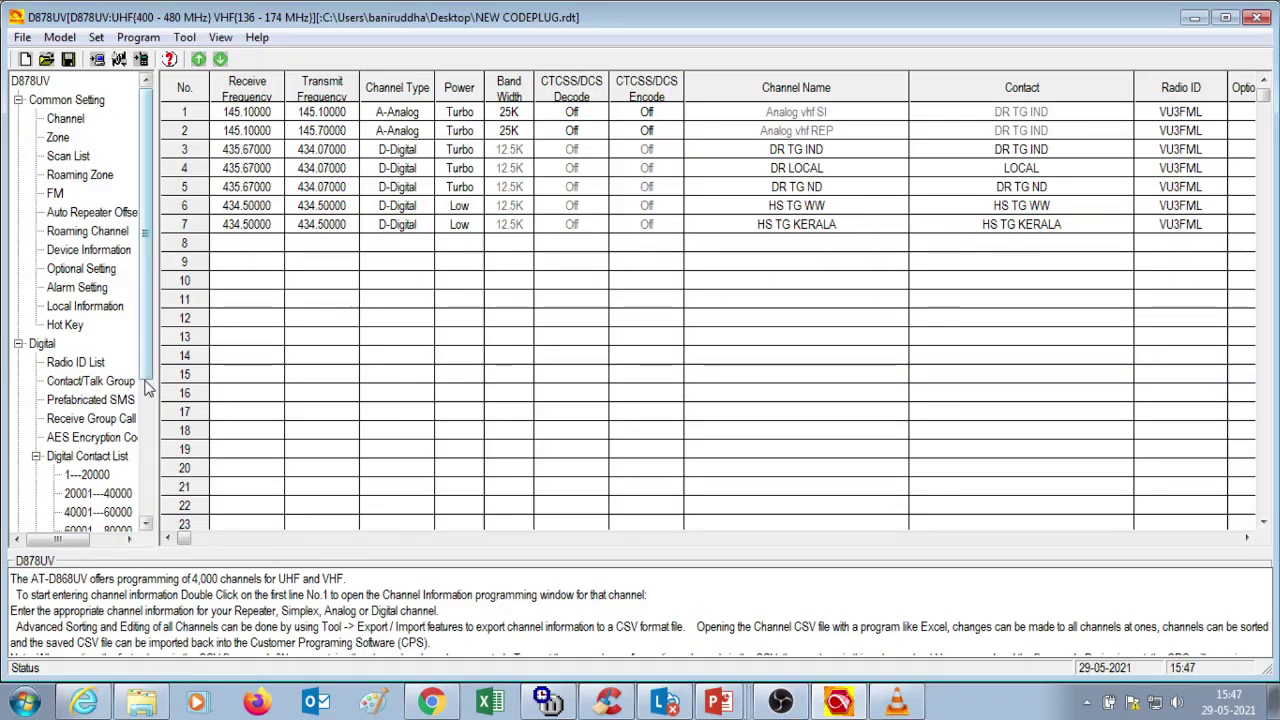
{"action": "left_click", "coordinate": [90, 383]}
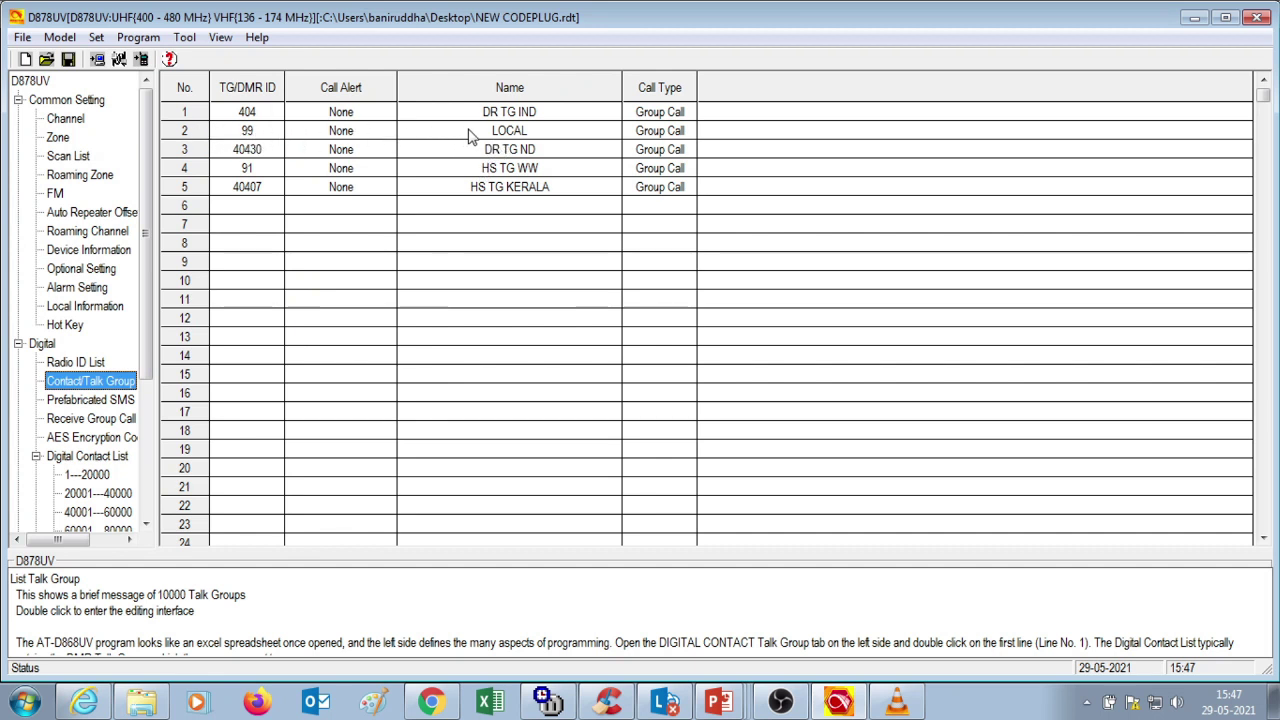
{"action": "double_click", "coordinate": [522, 135]}
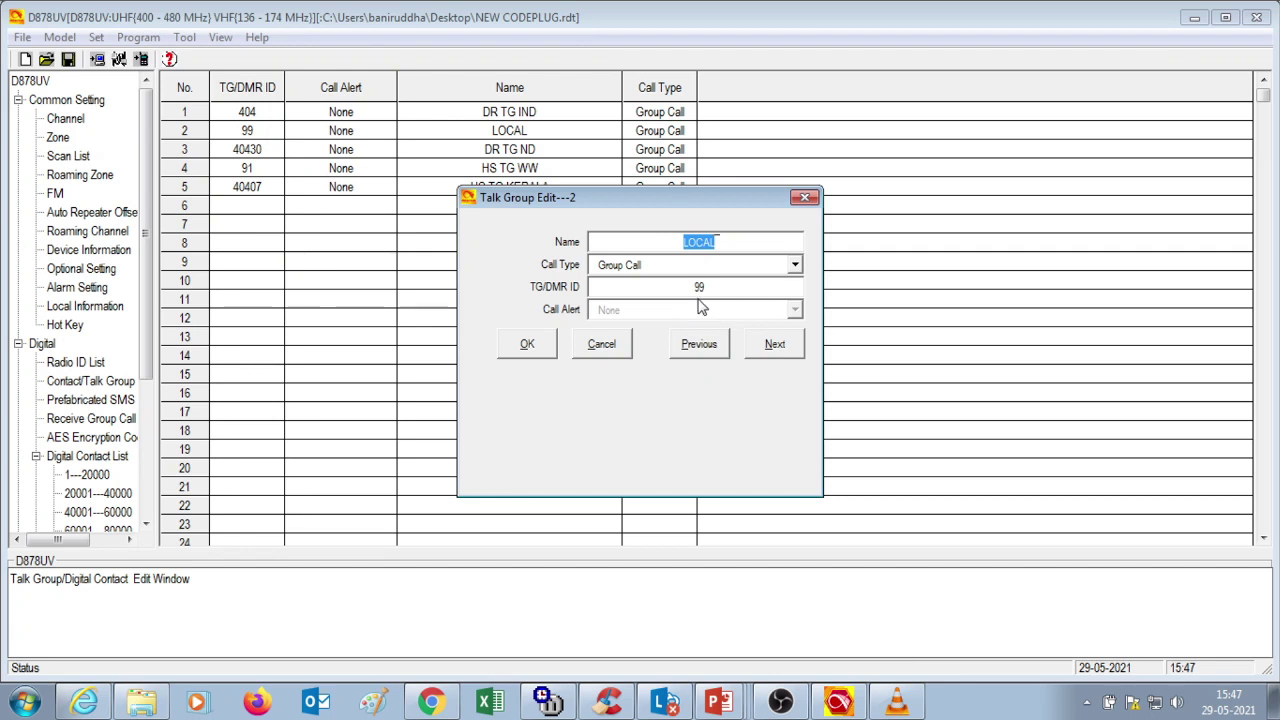
{"action": "left_click", "coordinate": [527, 346]}
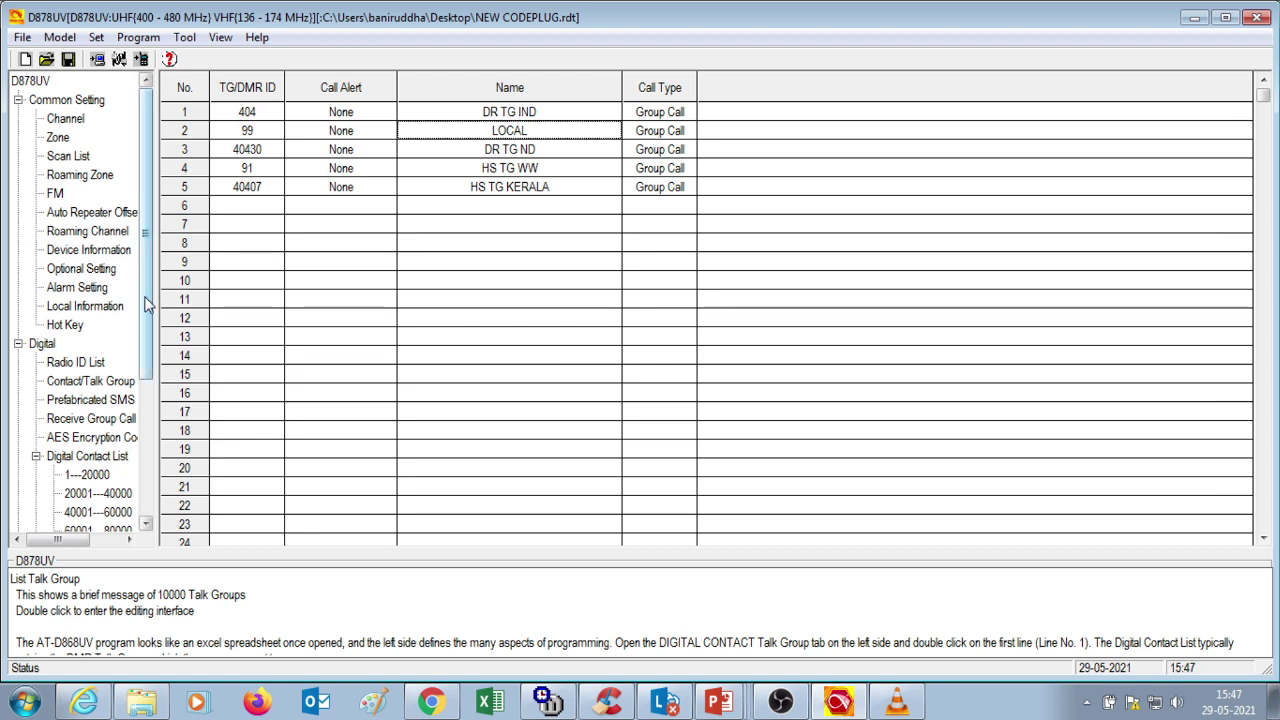
{"action": "left_click", "coordinate": [72, 120]}
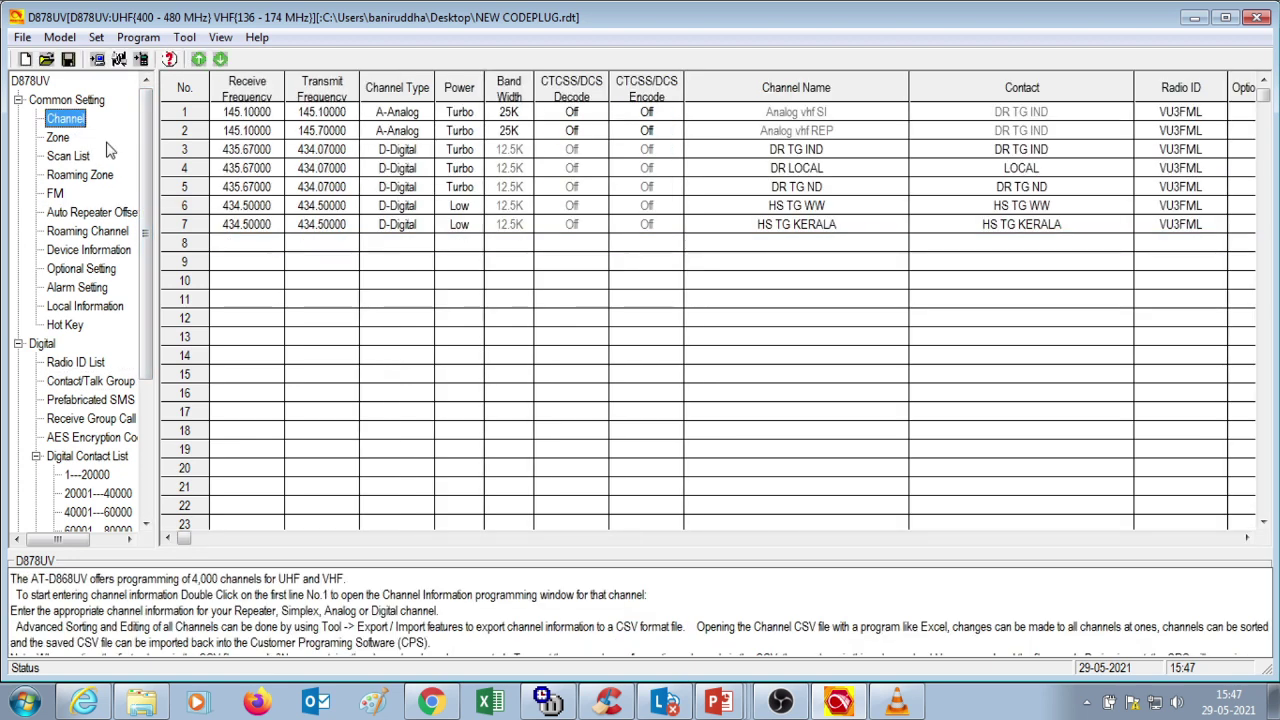
- Create channel 8 in row 8 and name it 'DI VHF SI'
{"action": "double_click", "coordinate": [231, 248]}
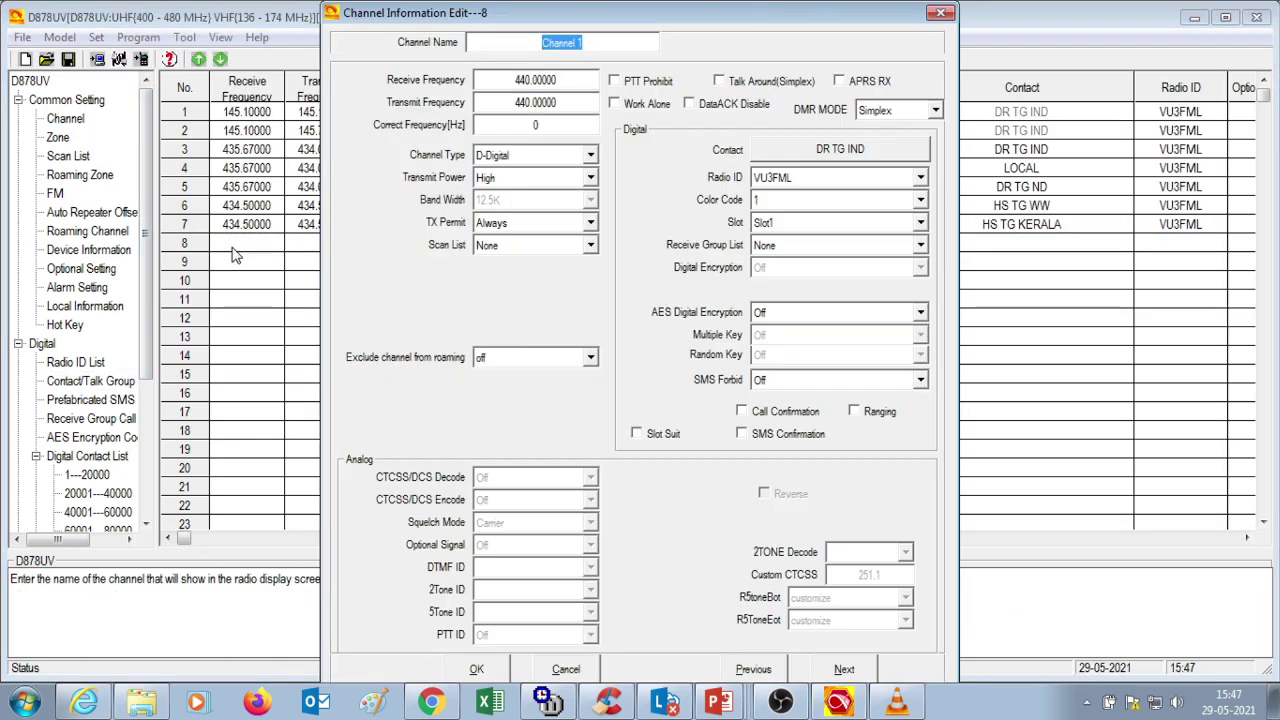
{"action": "left_click", "coordinate": [617, 47]}
{"action": "key", "text": "BackSpace"}
{"action": "key", "text": "BackSpace"}
{"action": "key", "text": "BackSpace"}
{"action": "key", "text": "BackSpace"}
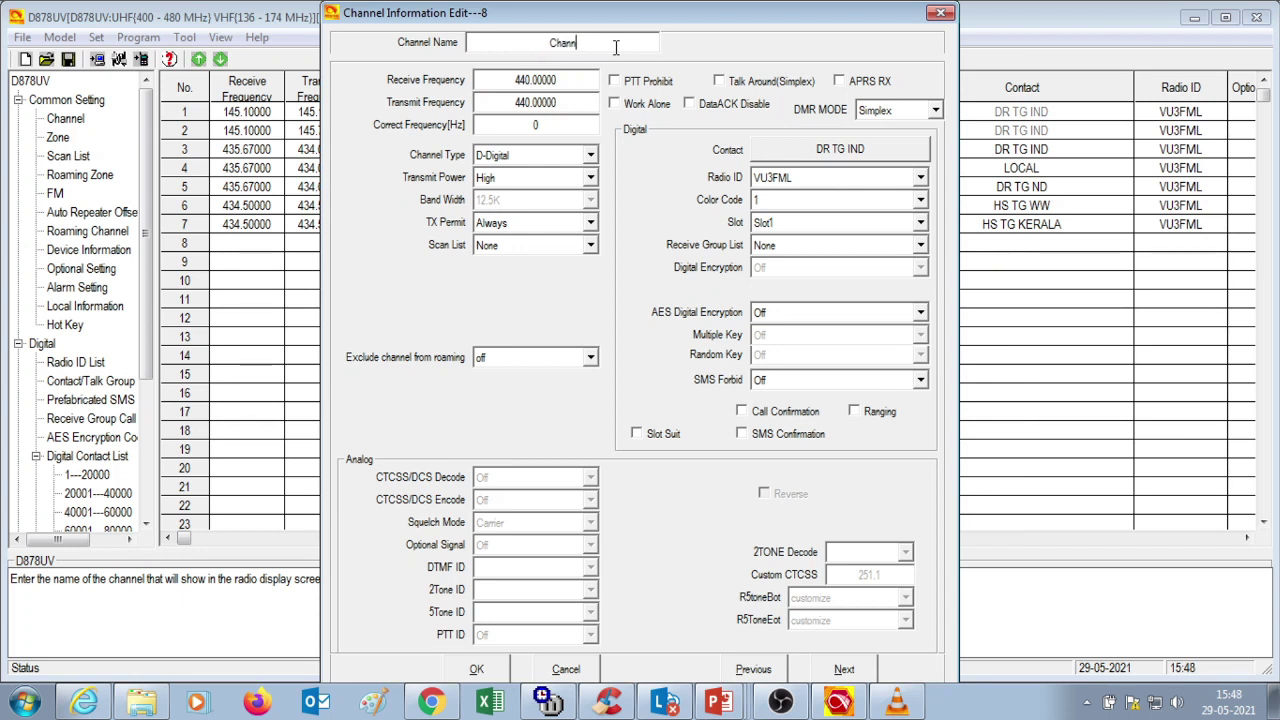
{"action": "key", "text": "BackSpace"}
{"action": "key", "text": "BackSpace"}
{"action": "key", "text": "BackSpace"}
{"action": "key", "text": "BackSpace"}
{"action": "key", "text": "BackSpace"}
{"action": "type", "text": "S"}
{"action": "type", "text": "I"}
{"action": "type", "text": " V"}
{"action": "type", "text": "HF"}
{"action": "type", "text": " DI"}
{"action": "key", "text": "BackSpace"}
{"action": "key", "text": "BackSpace"}
{"action": "key", "text": "BackSpace"}
{"action": "key", "text": "BackSpace"}
{"action": "key", "text": "BackSpace"}
{"action": "key", "text": "BackSpace"}
{"action": "key", "text": "BackSpace"}
{"action": "key", "text": "BackSpace"}
{"action": "key", "text": "BackSpace"}
{"action": "type", "text": "DI VHF SI"}
- Set channel 8's receive and transmit frequencies to 144.1 MHz for simplex
{"action": "double_click", "coordinate": [564, 83]}
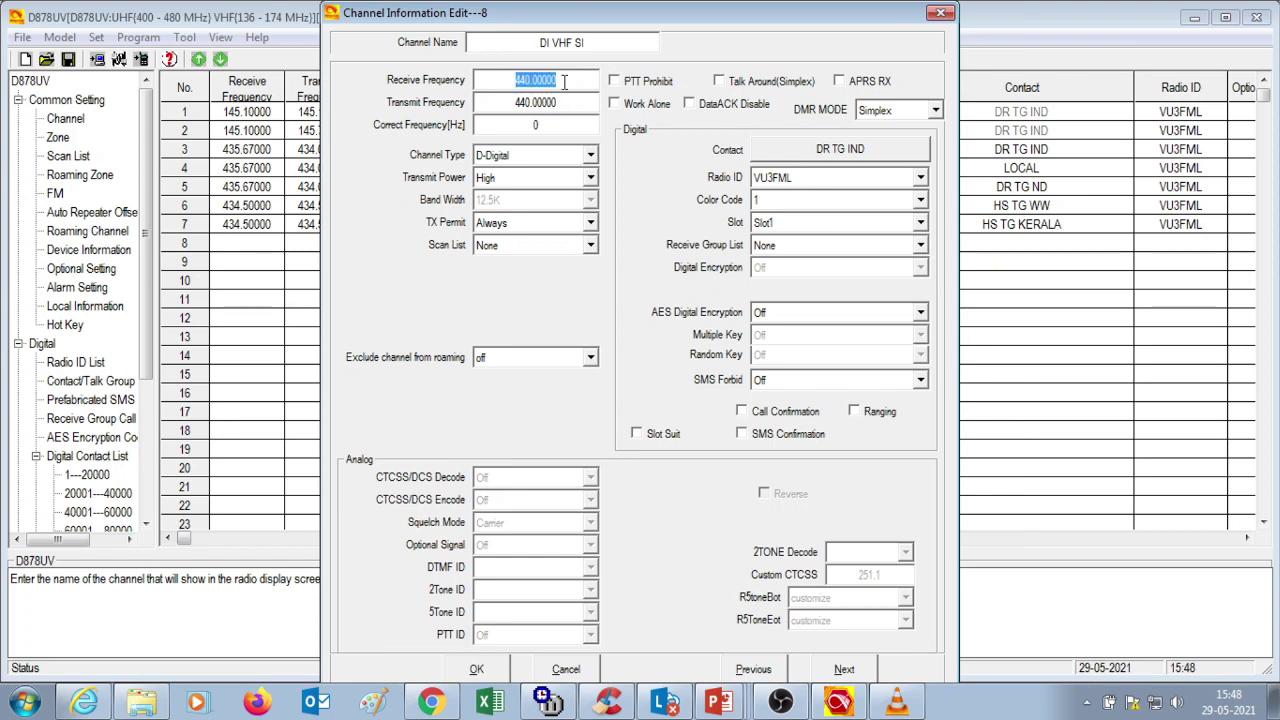
{"action": "type", "text": "144.1"}
{"action": "double_click", "coordinate": [561, 102]}
{"action": "type", "text": "1441"}
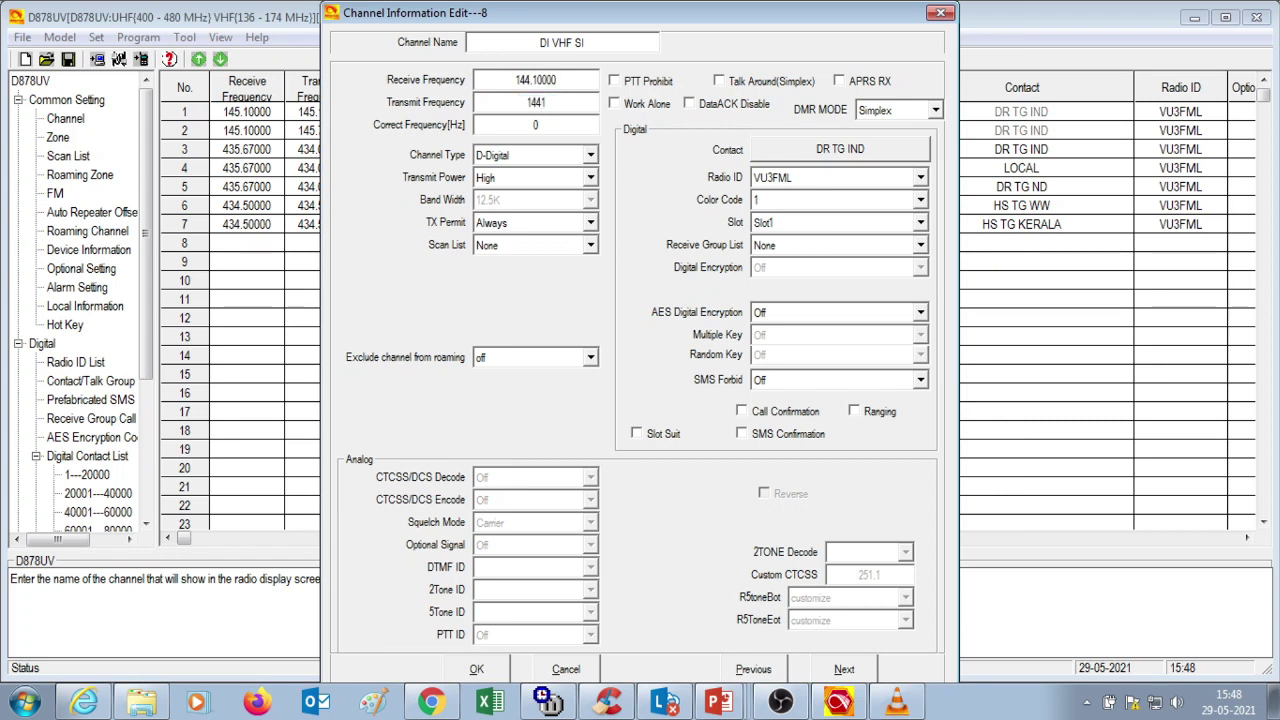
{"action": "key", "text": "BackSpace"}
{"action": "type", "text": ".1"}
- Keep channel 8 at High power and choose LOCAL as its contact
{"action": "left_click", "coordinate": [591, 177]}
{"action": "left_click", "coordinate": [592, 179]}
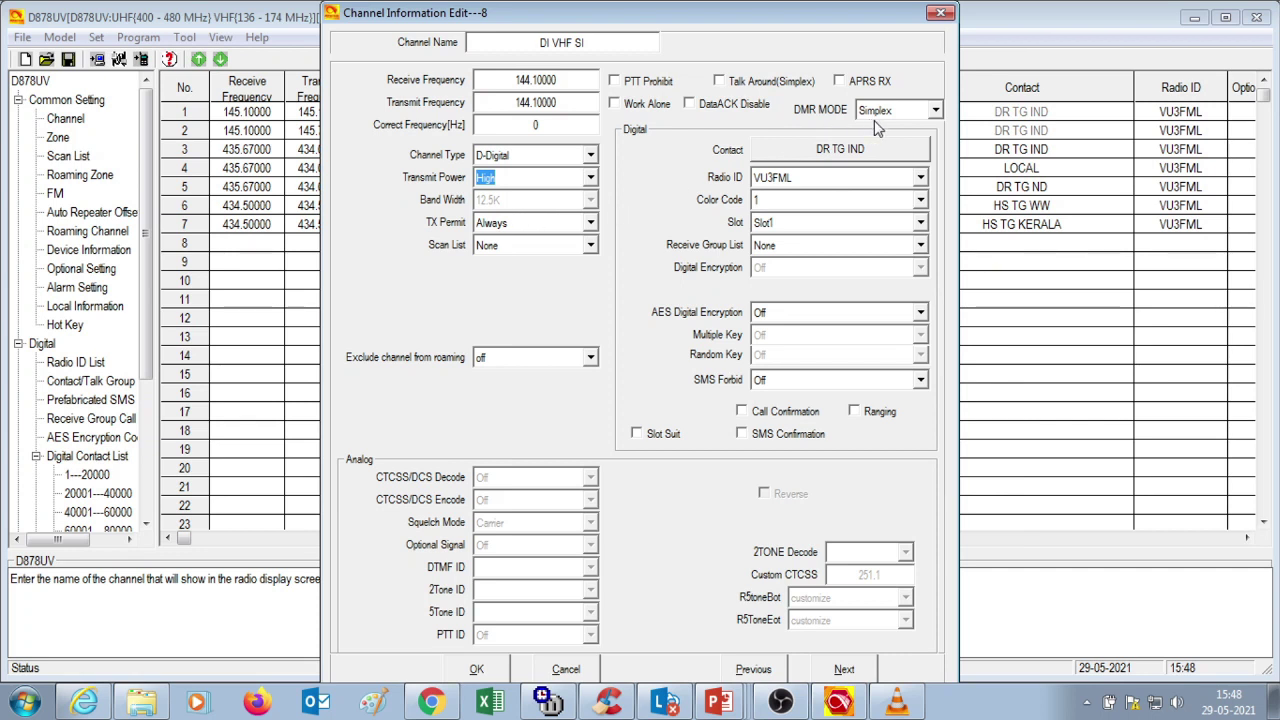
{"action": "left_click", "coordinate": [790, 149]}
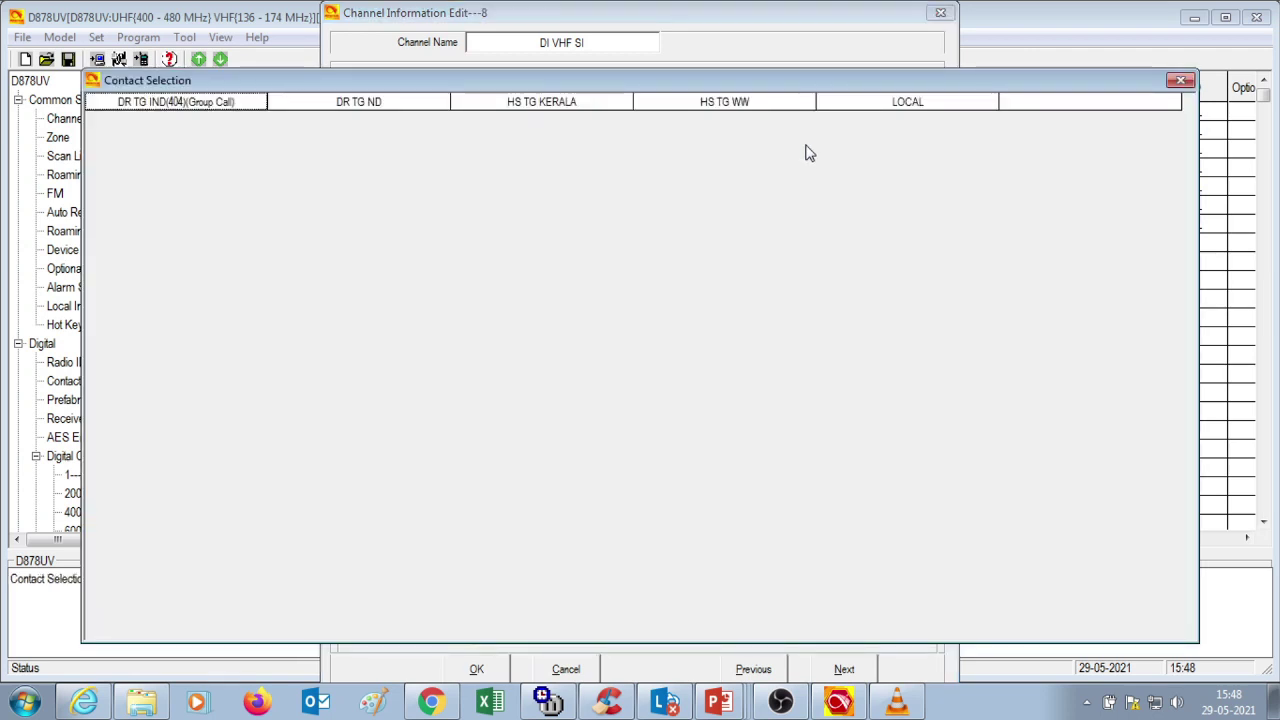
{"action": "left_click", "coordinate": [916, 106]}
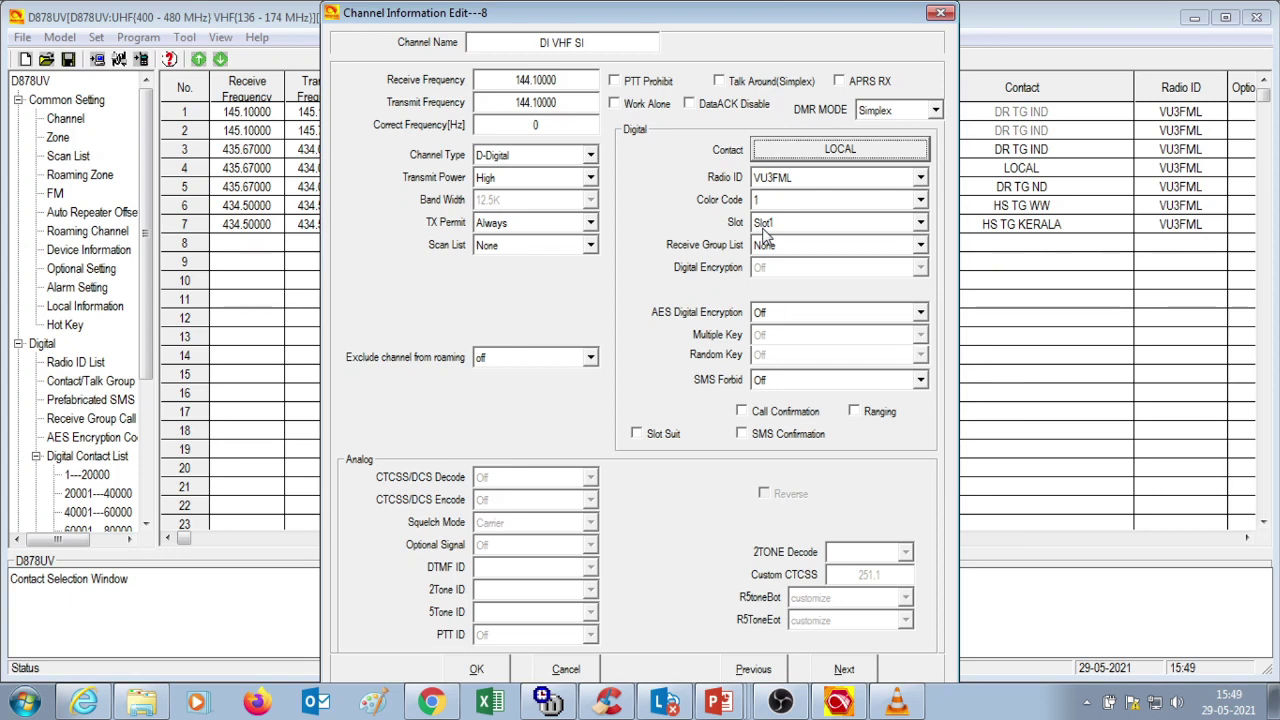
- Save channel 8 DI VHF SI and show the empty Zone table
{"action": "left_click", "coordinate": [477, 669]}
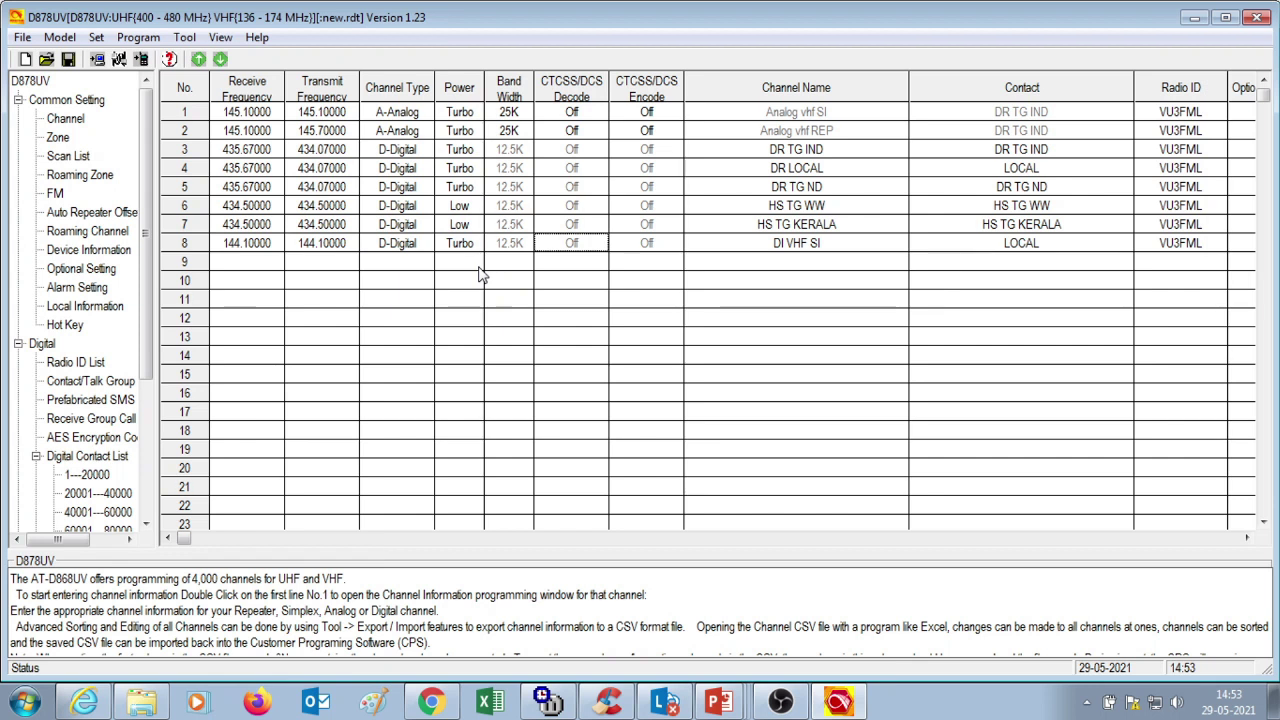
{"action": "left_click", "coordinate": [58, 138]}
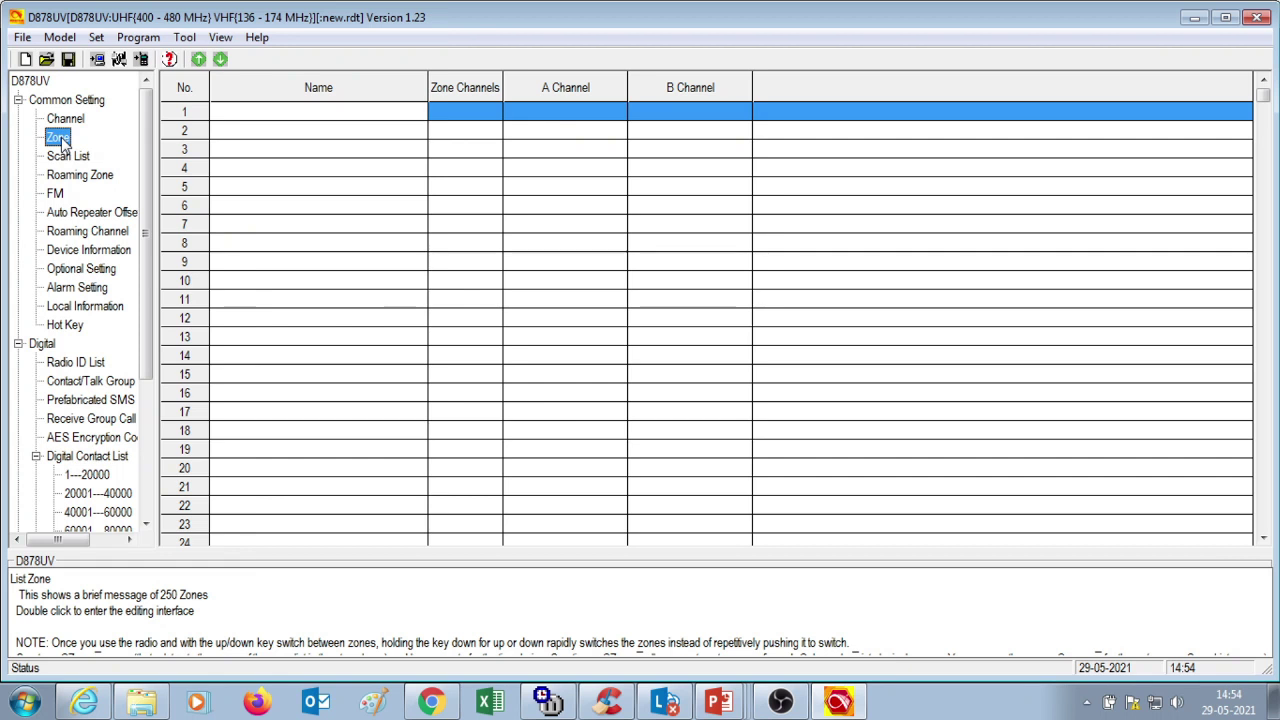
{"action": "double_click", "coordinate": [268, 116]}
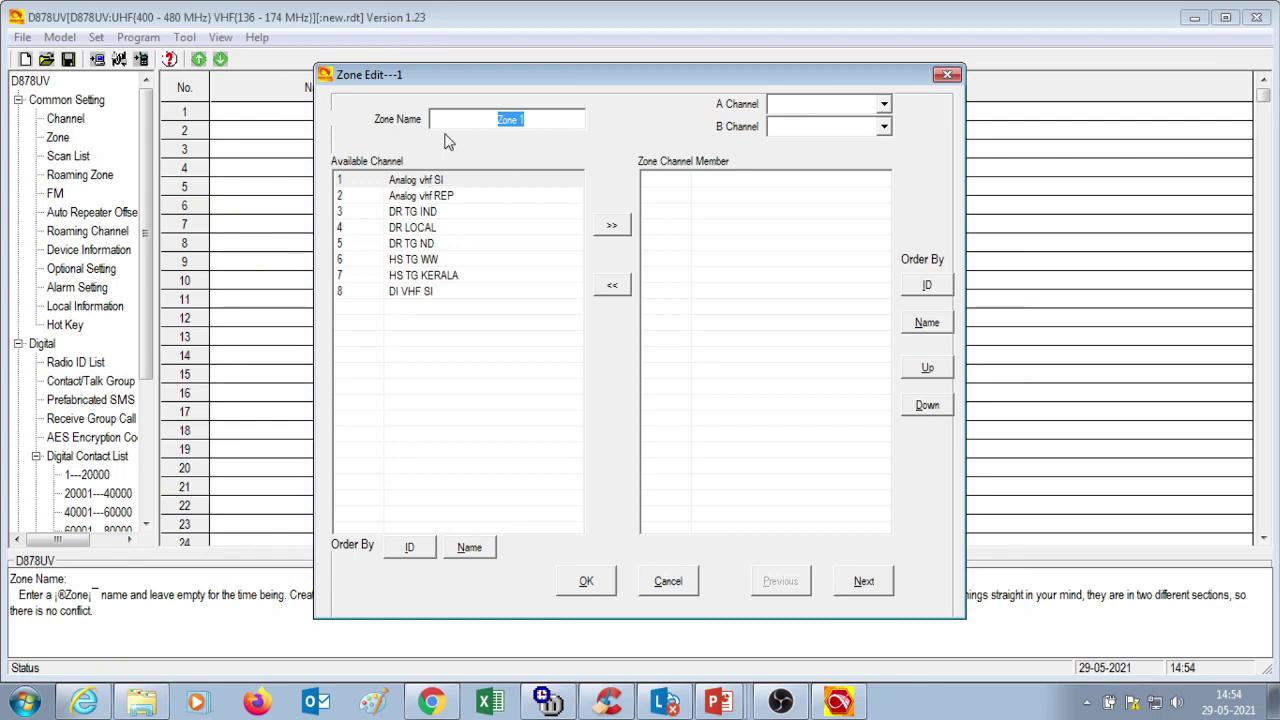
{"action": "type", "text": "ZONE"}
{"action": "left_click", "coordinate": [440, 182]}
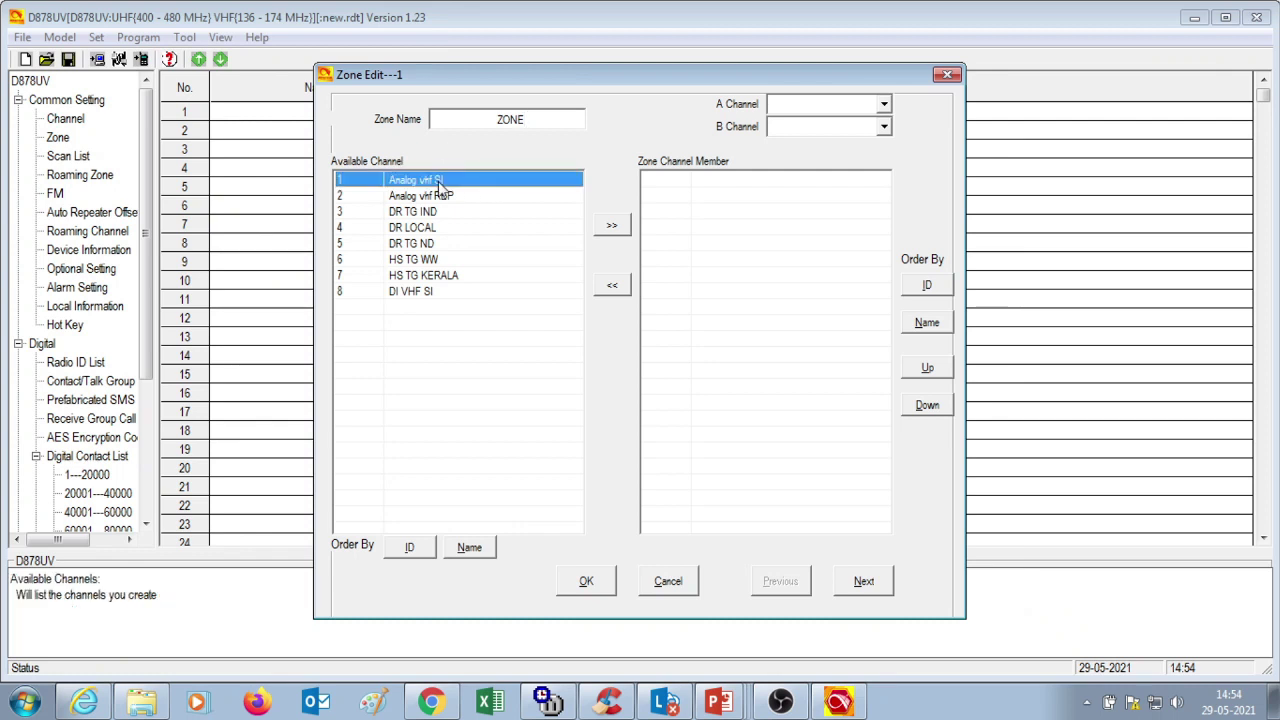
{"action": "left_click", "coordinate": [612, 226]}
{"action": "left_click", "coordinate": [612, 226]}
{"action": "left_click", "coordinate": [612, 226]}
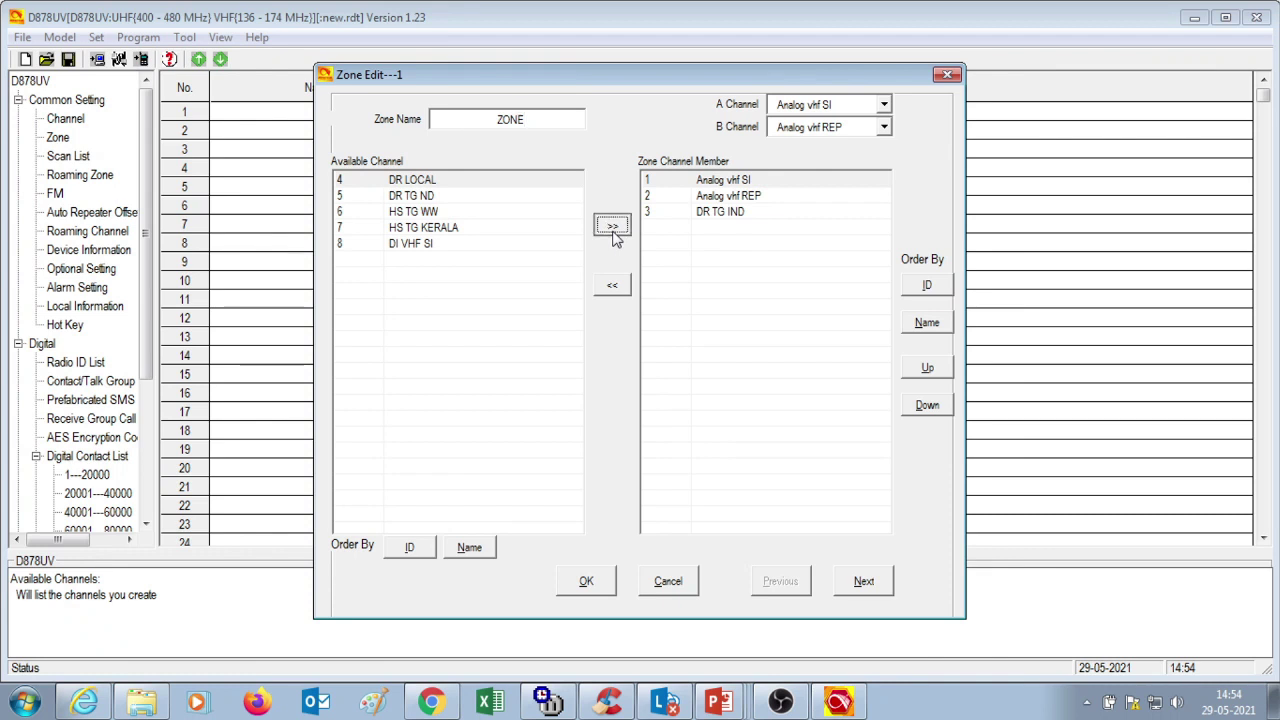
{"action": "left_click", "coordinate": [612, 226]}
{"action": "left_click", "coordinate": [612, 226]}
{"action": "left_click", "coordinate": [612, 226]}
{"action": "left_click", "coordinate": [612, 226]}
{"action": "left_click", "coordinate": [612, 226]}
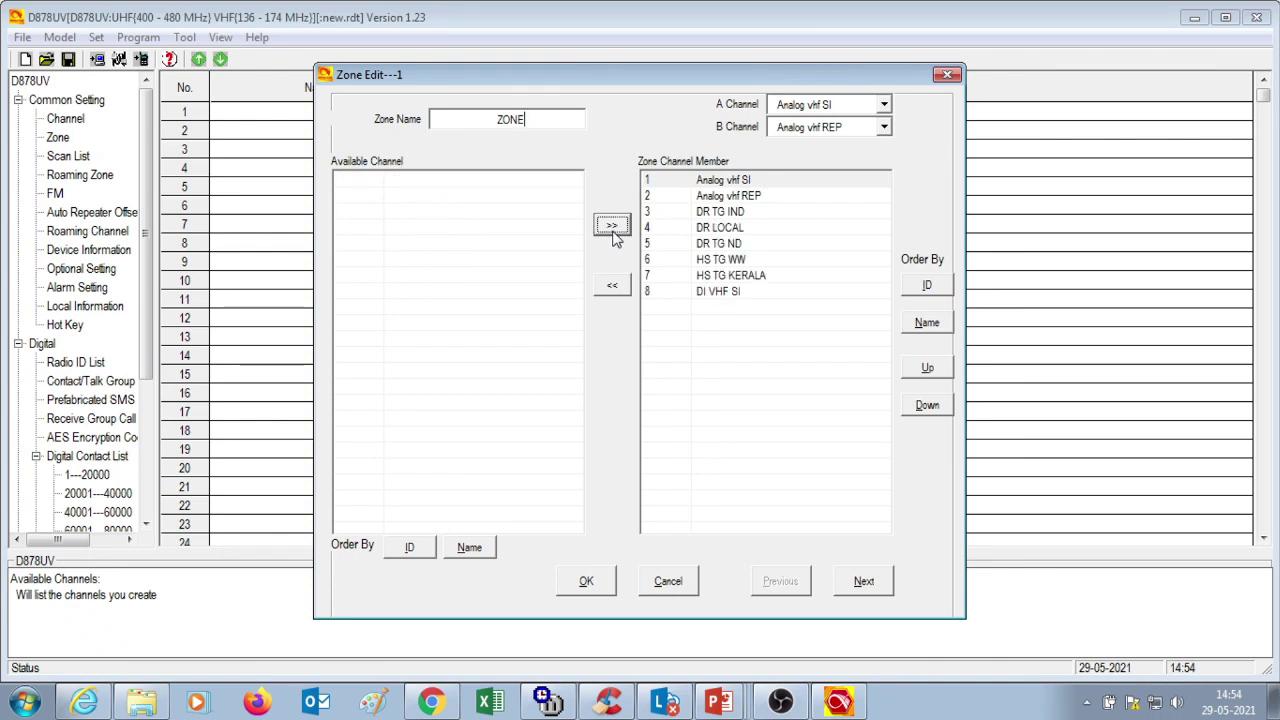
{"action": "left_click", "coordinate": [588, 582]}
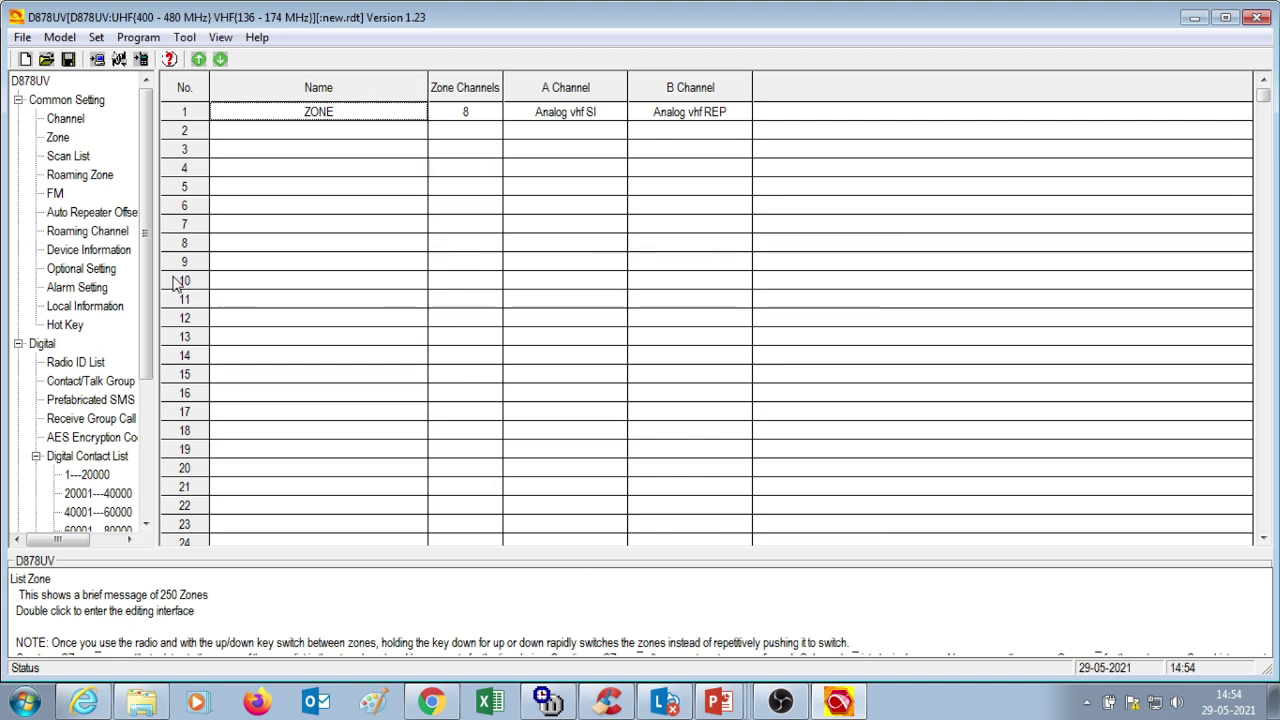
{"action": "left_click", "coordinate": [89, 130]}
{"action": "left_click", "coordinate": [80, 119]}
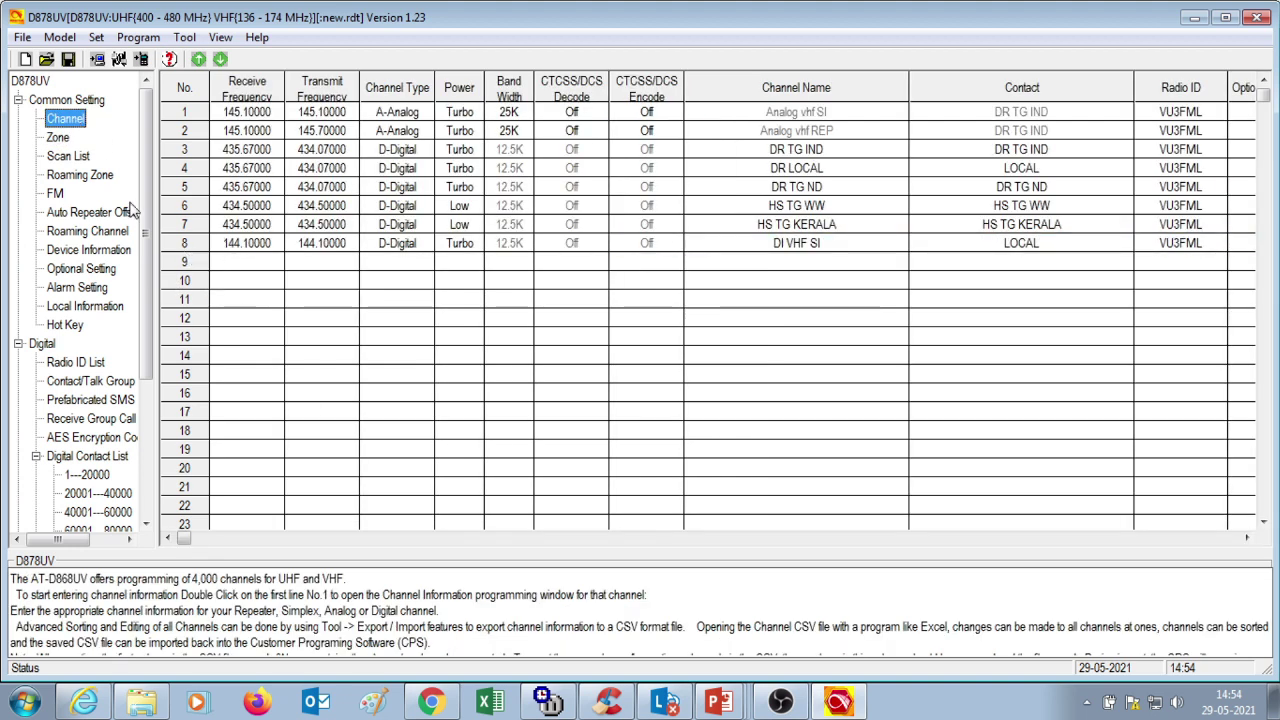
{"action": "left_click", "coordinate": [57, 137]}
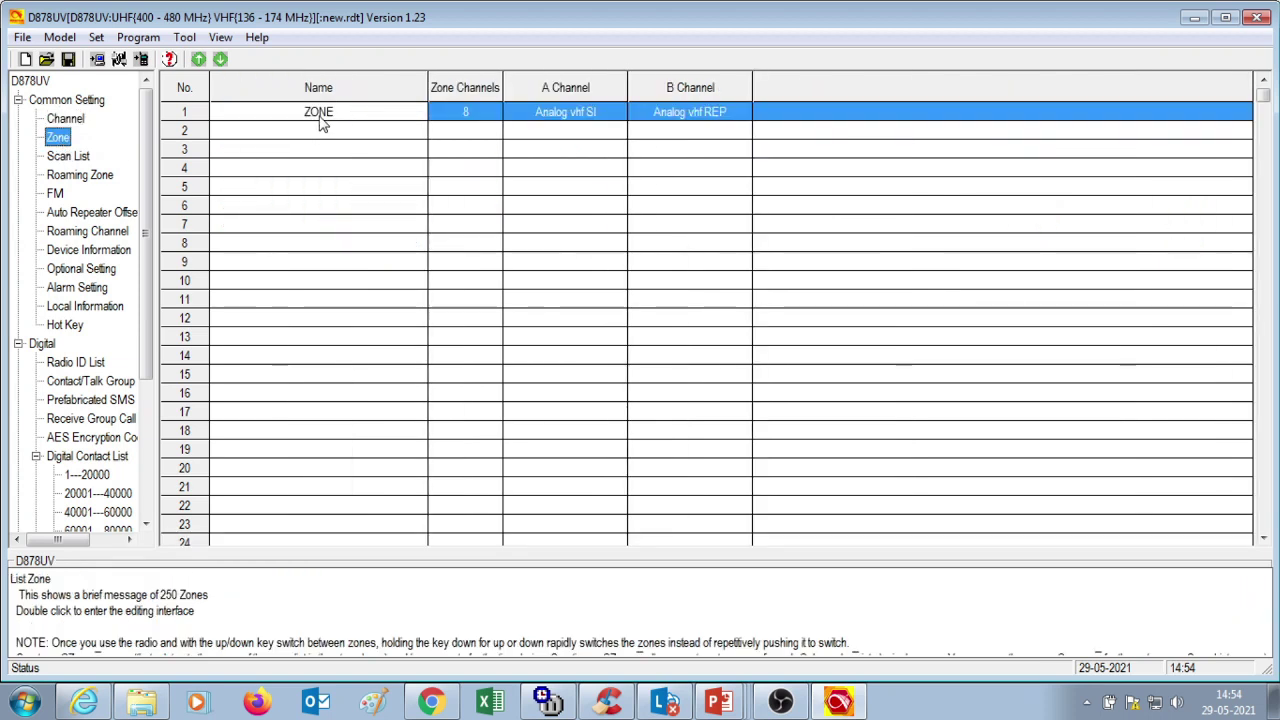
{"action": "double_click", "coordinate": [323, 122]}
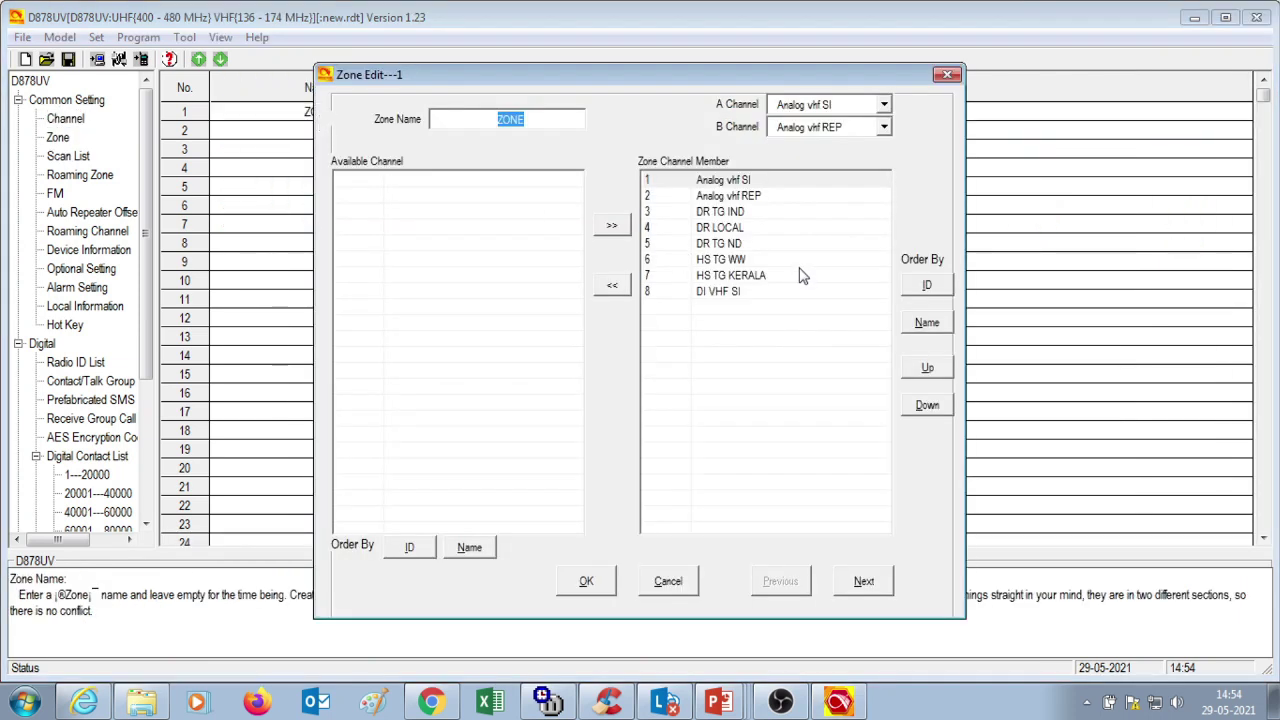
{"action": "left_click", "coordinate": [575, 590]}
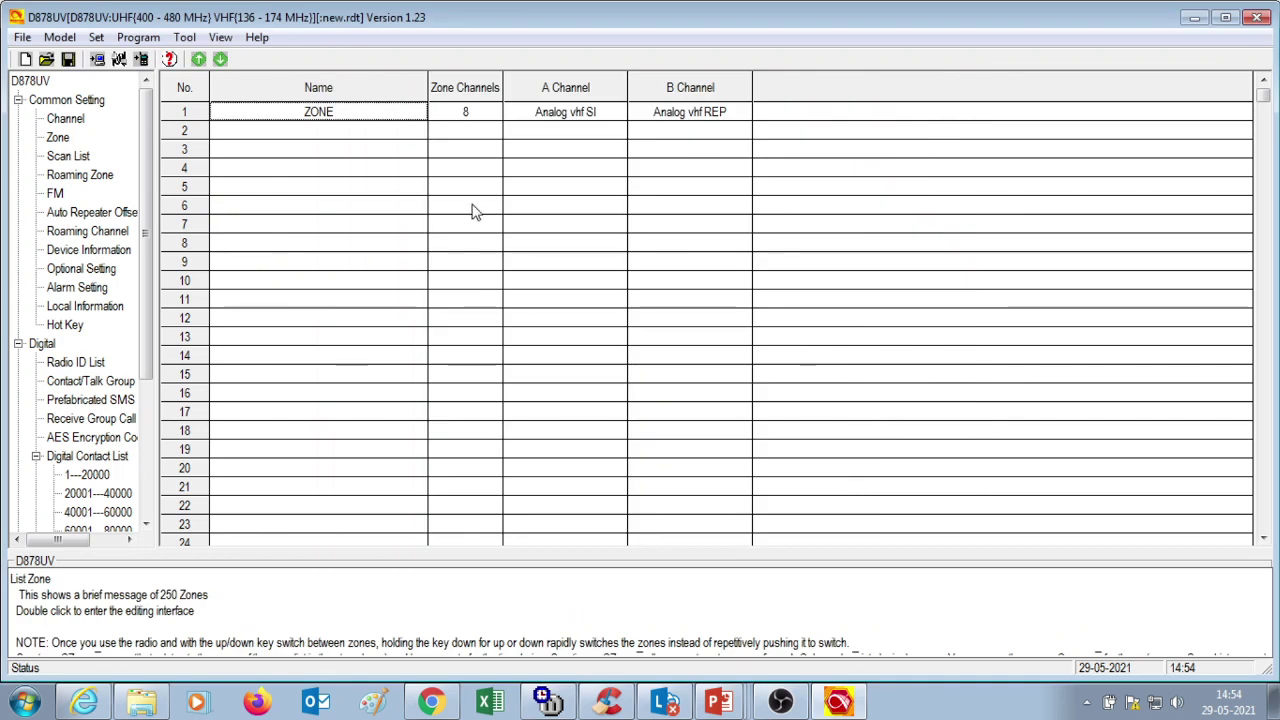
{"action": "left_click", "coordinate": [76, 141]}
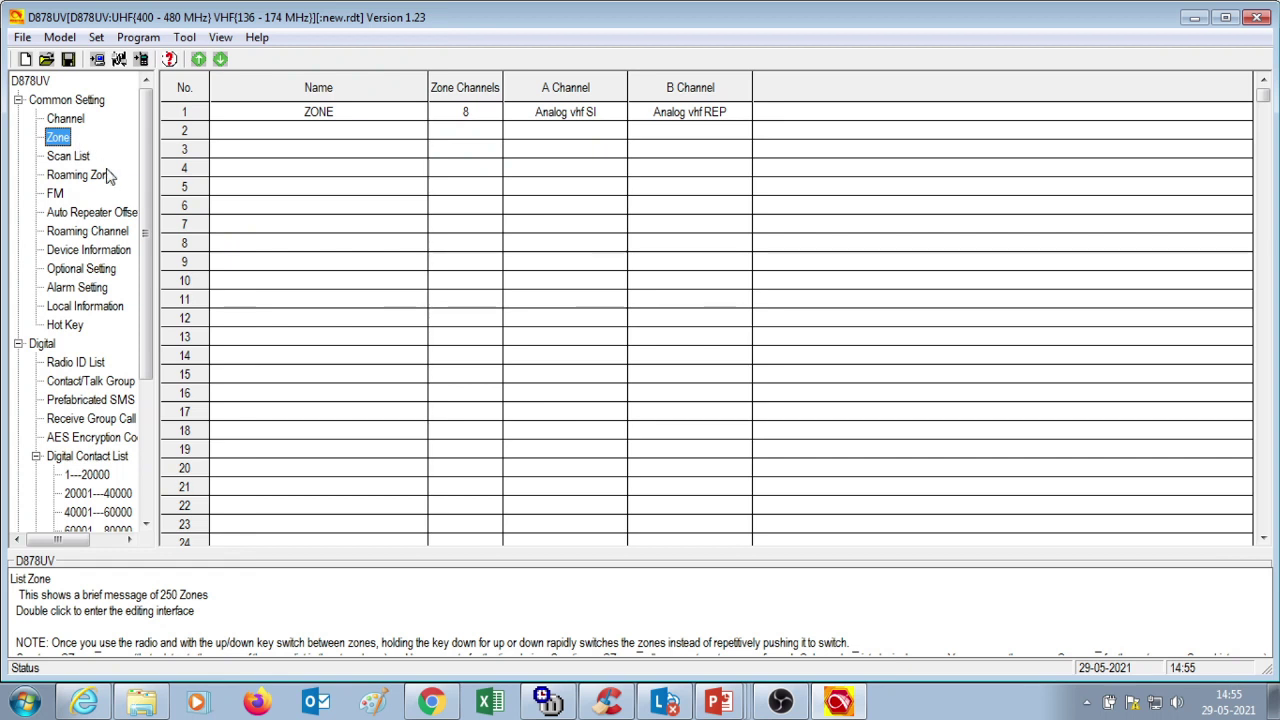
- Open the Optional Setting dialog from the settings tree
{"action": "left_click_drag", "start_coordinate": [147, 203], "coordinate": [147, 231]}
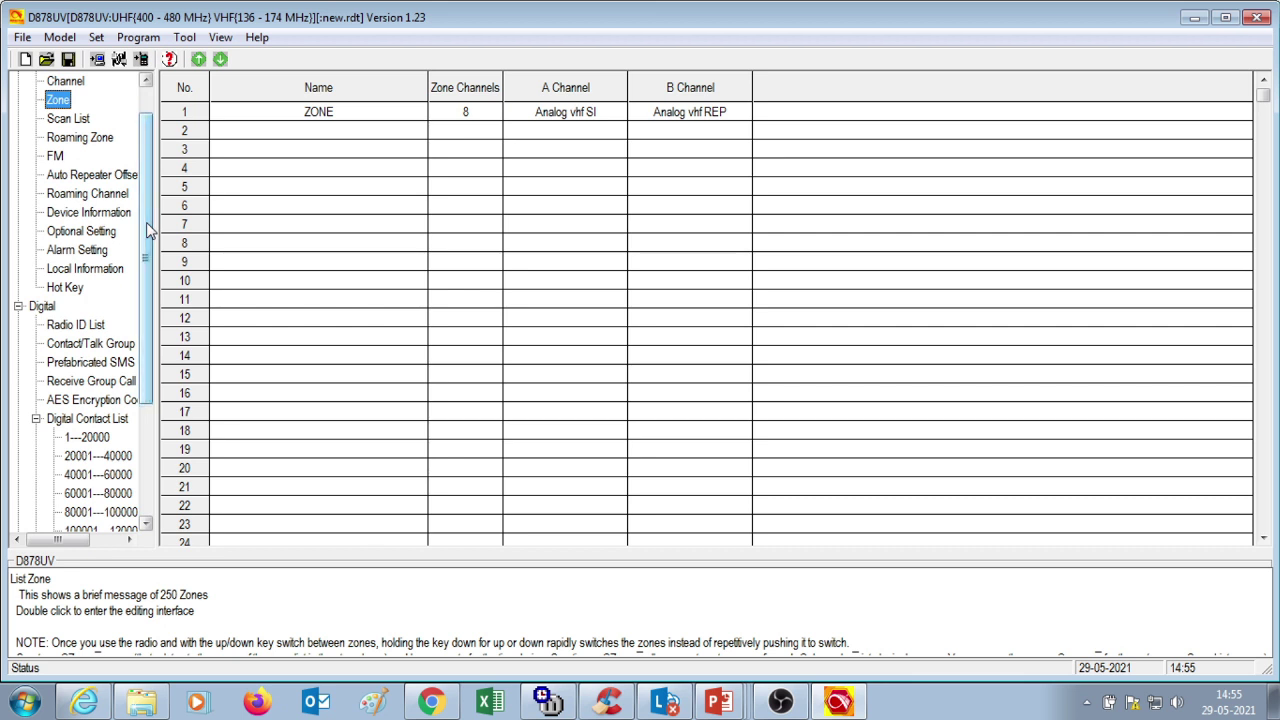
{"action": "left_click", "coordinate": [85, 235]}
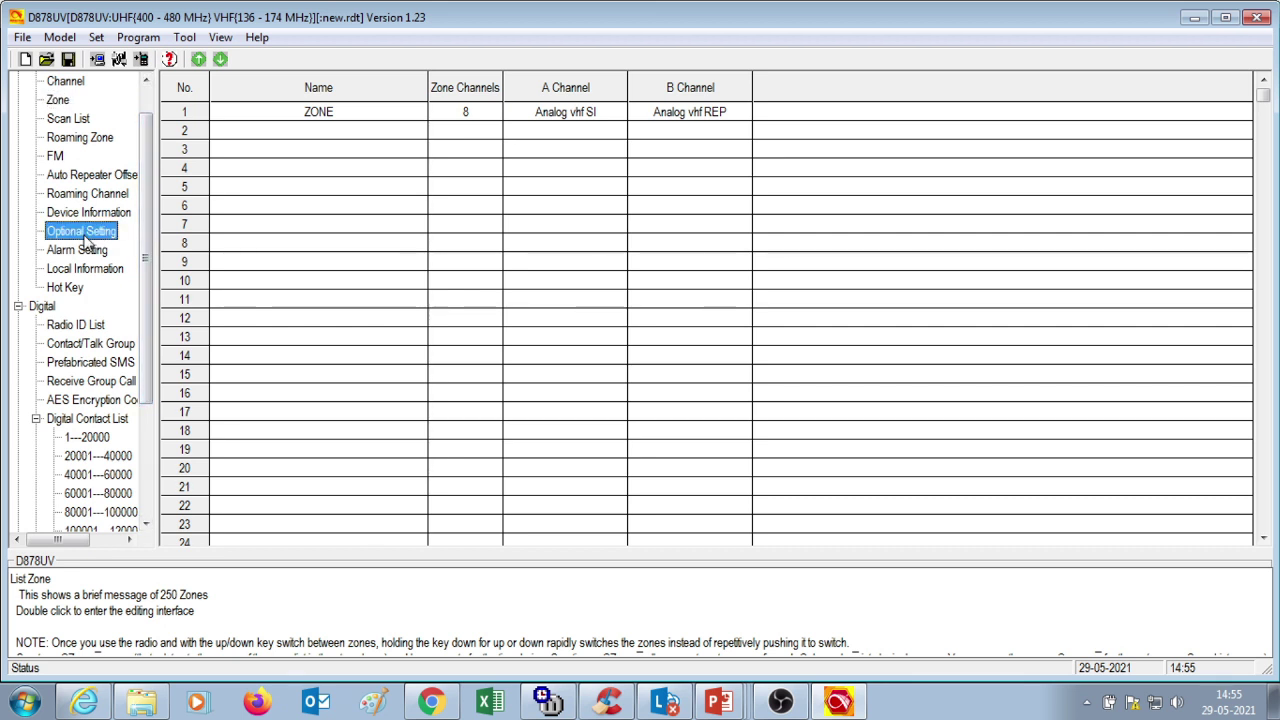
{"action": "double_click", "coordinate": [86, 242]}
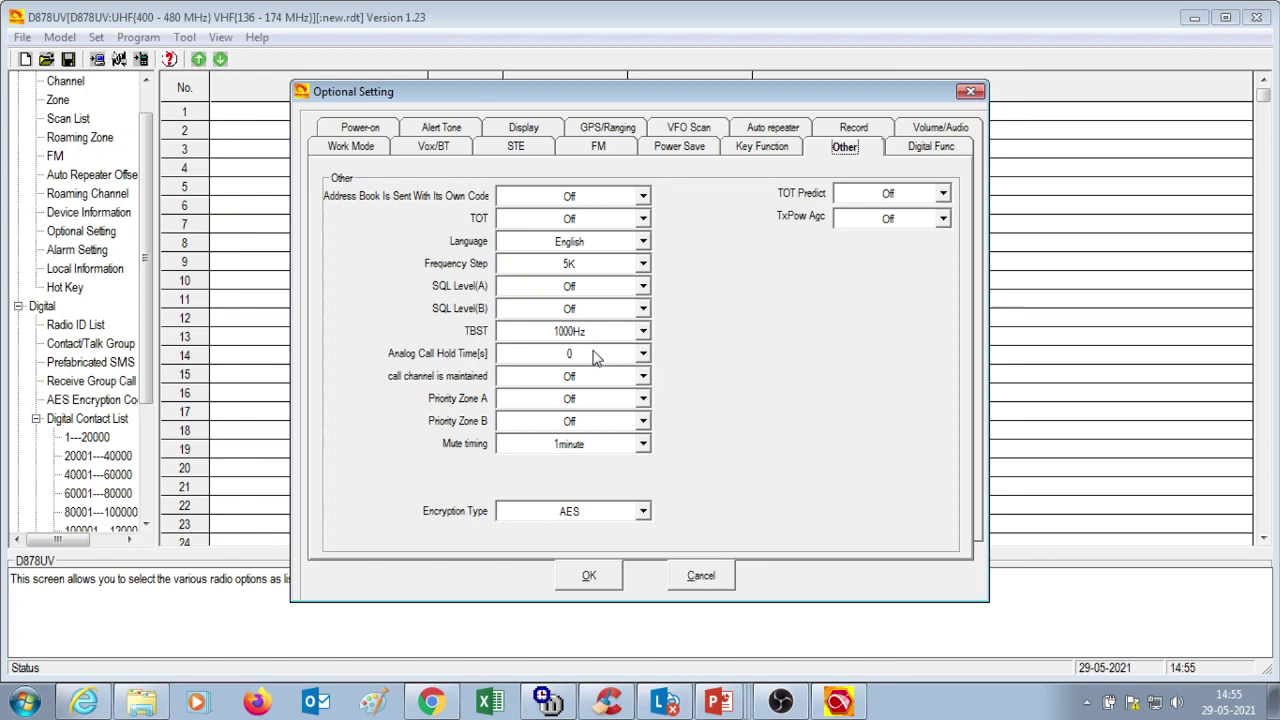
- Set the Power-on Interface to Custom Char with display lines VU3FML and 4040315
{"action": "left_click", "coordinate": [378, 132]}
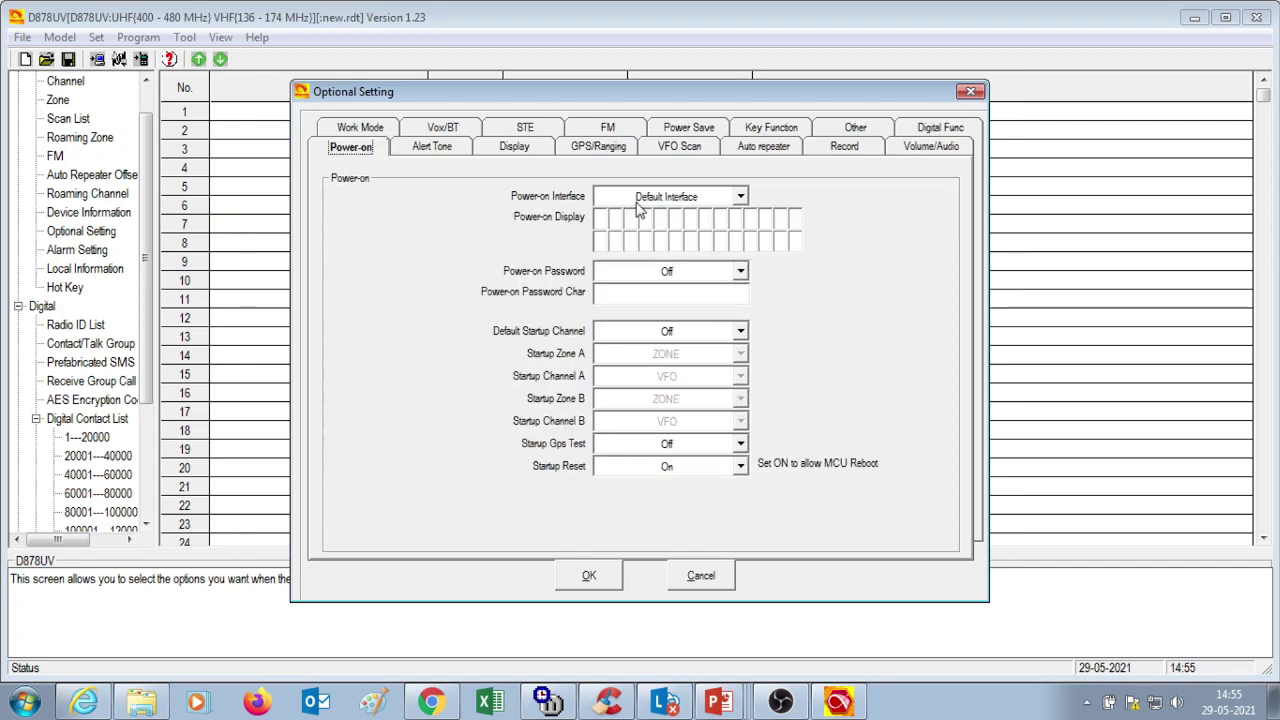
{"action": "left_click", "coordinate": [740, 198]}
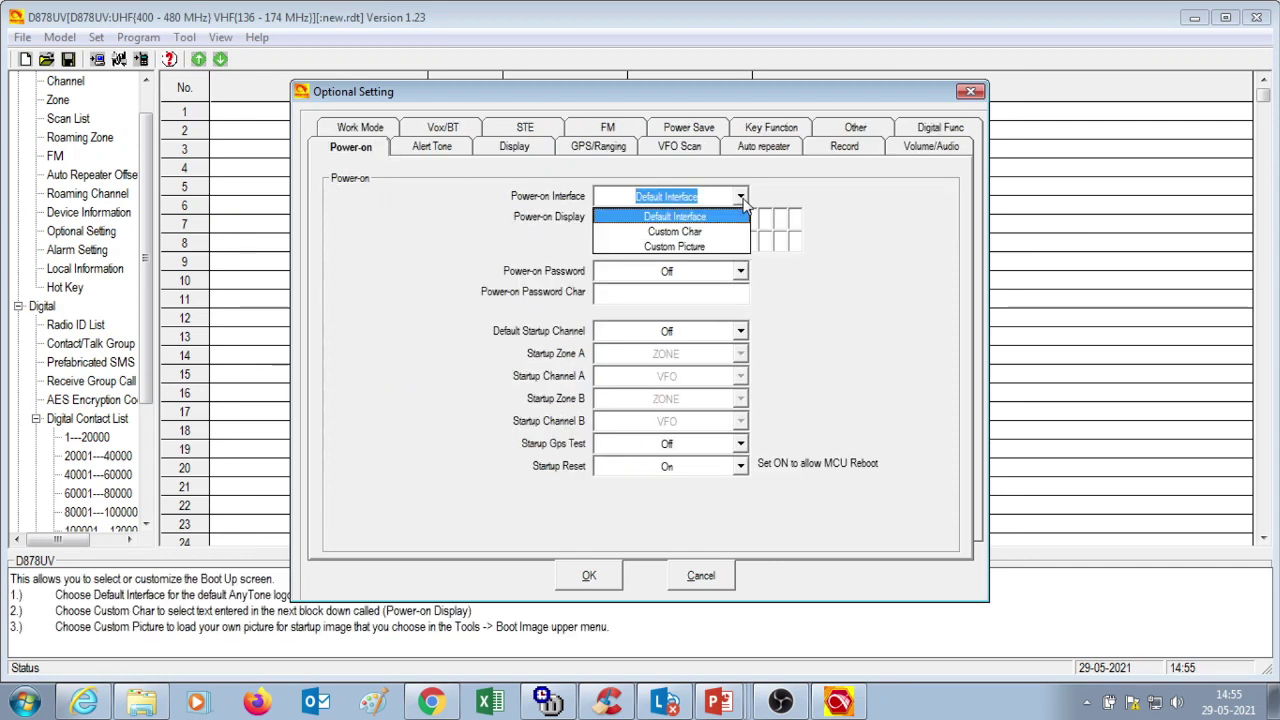
{"action": "left_click", "coordinate": [672, 231]}
{"action": "left_click", "coordinate": [602, 220]}
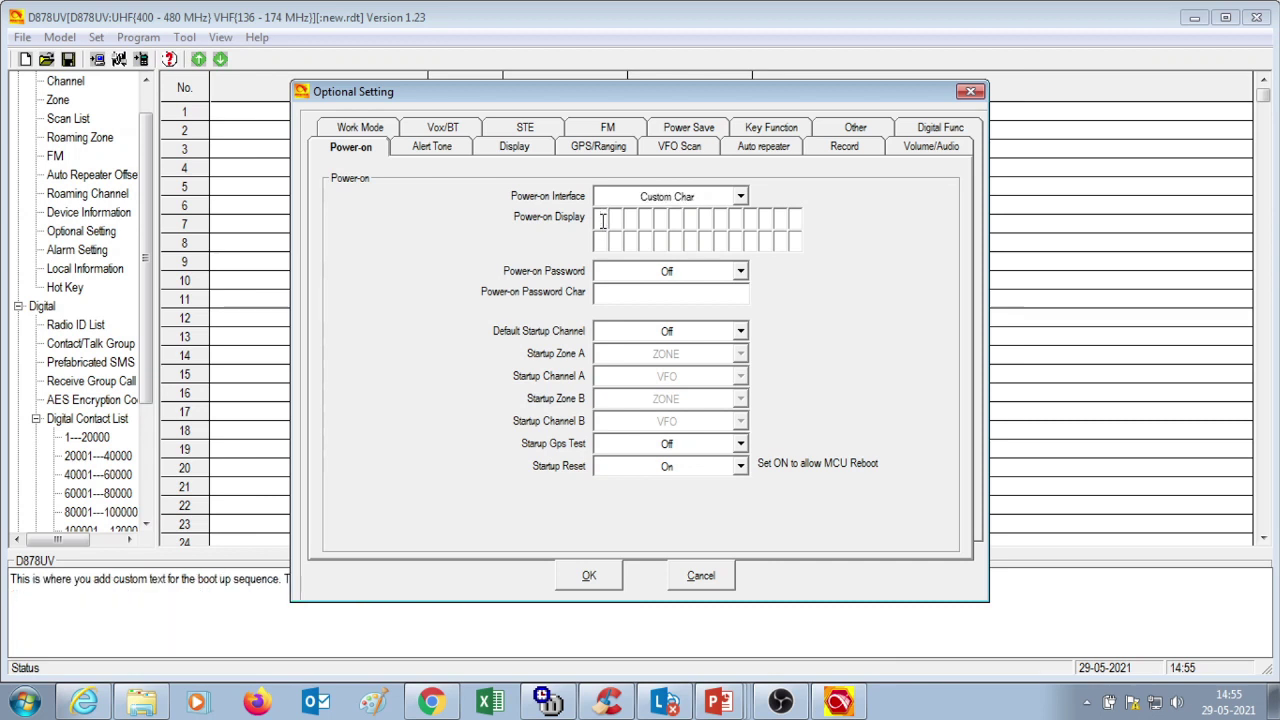
{"action": "type", "text": "VU3FML"}
{"action": "left_click", "coordinate": [606, 242]}
{"action": "type", "text": "4040315"}
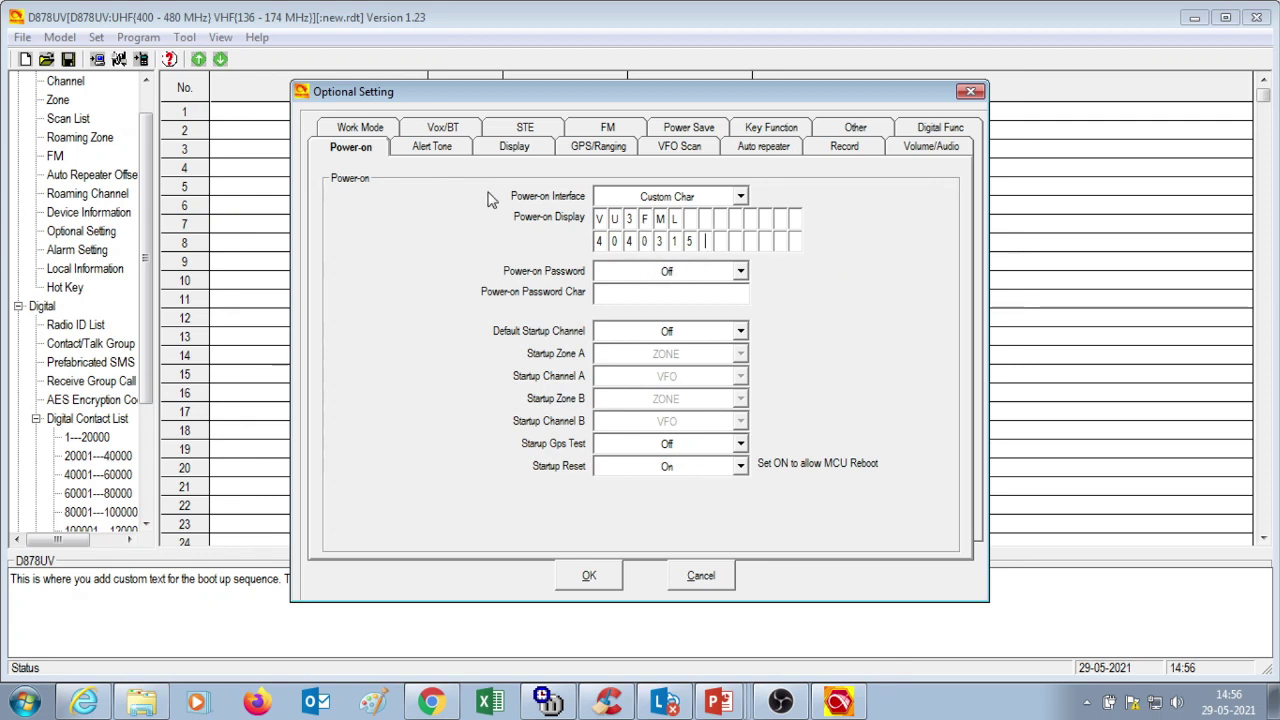
- Review the work mode settings, return to the power-on settings, and apply the optional settings with OK
{"action": "left_click", "coordinate": [364, 129]}
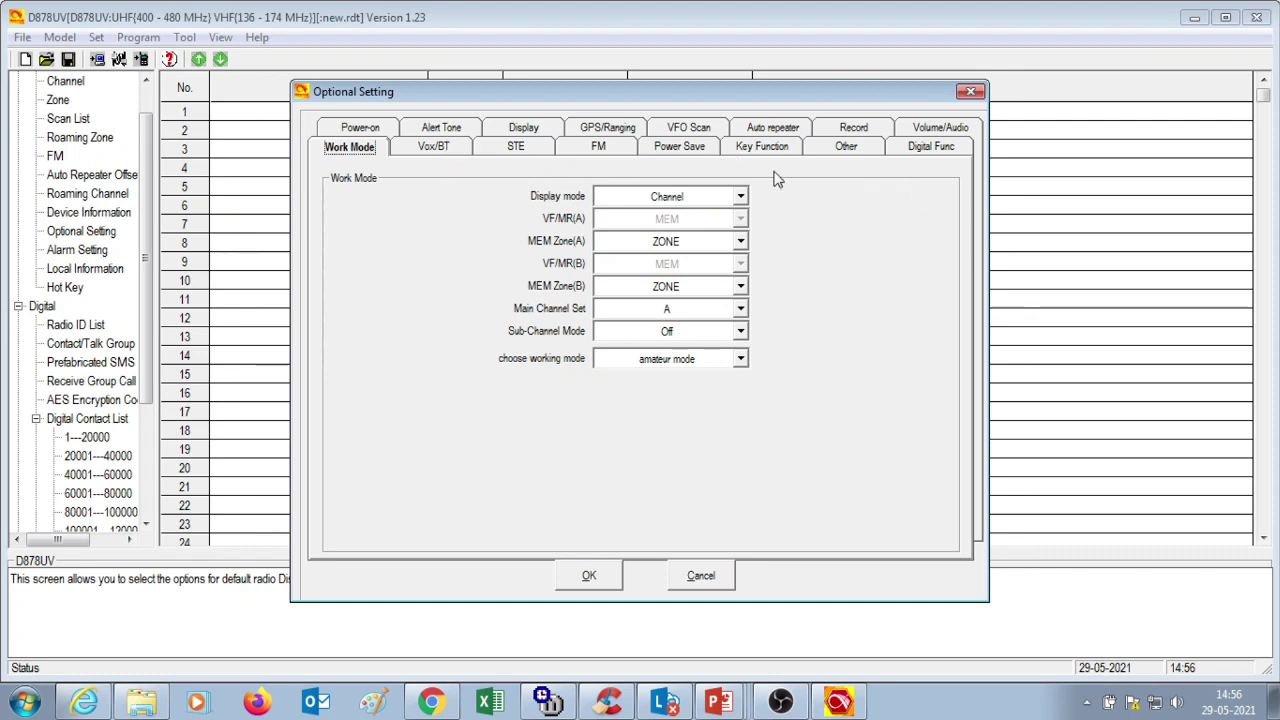
{"action": "left_click", "coordinate": [366, 131]}
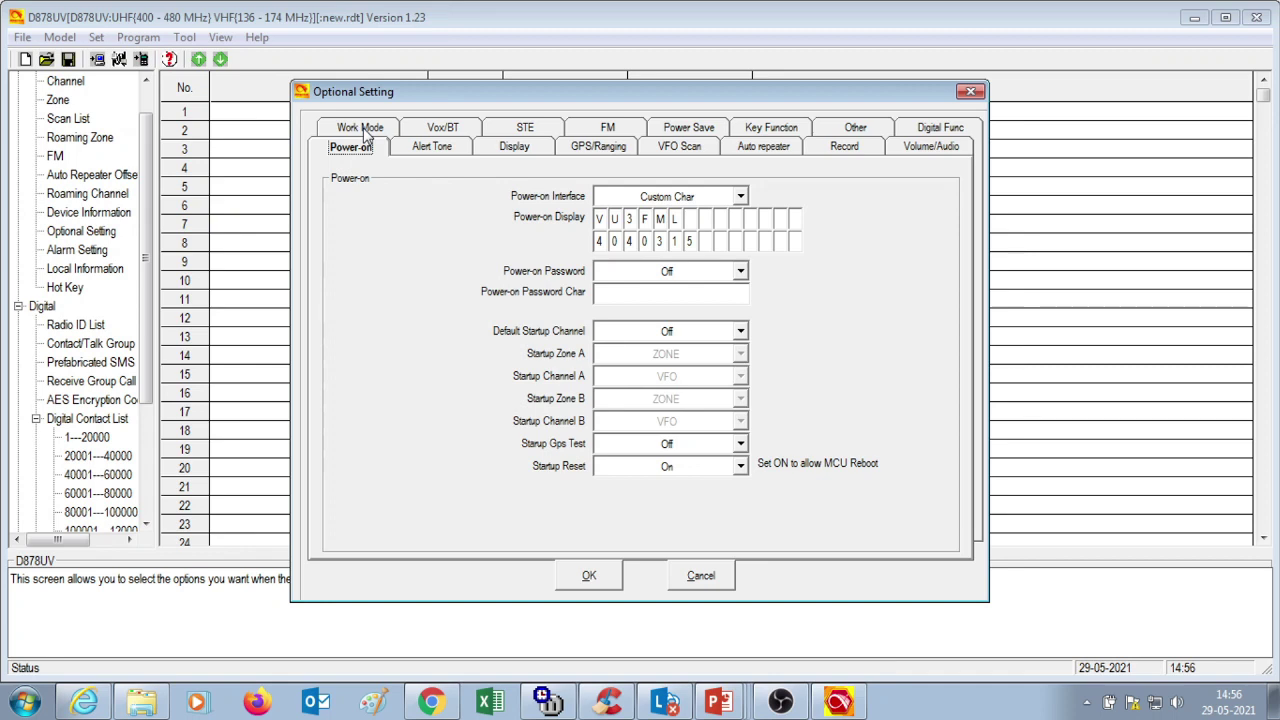
{"action": "key", "text": "Tab"}
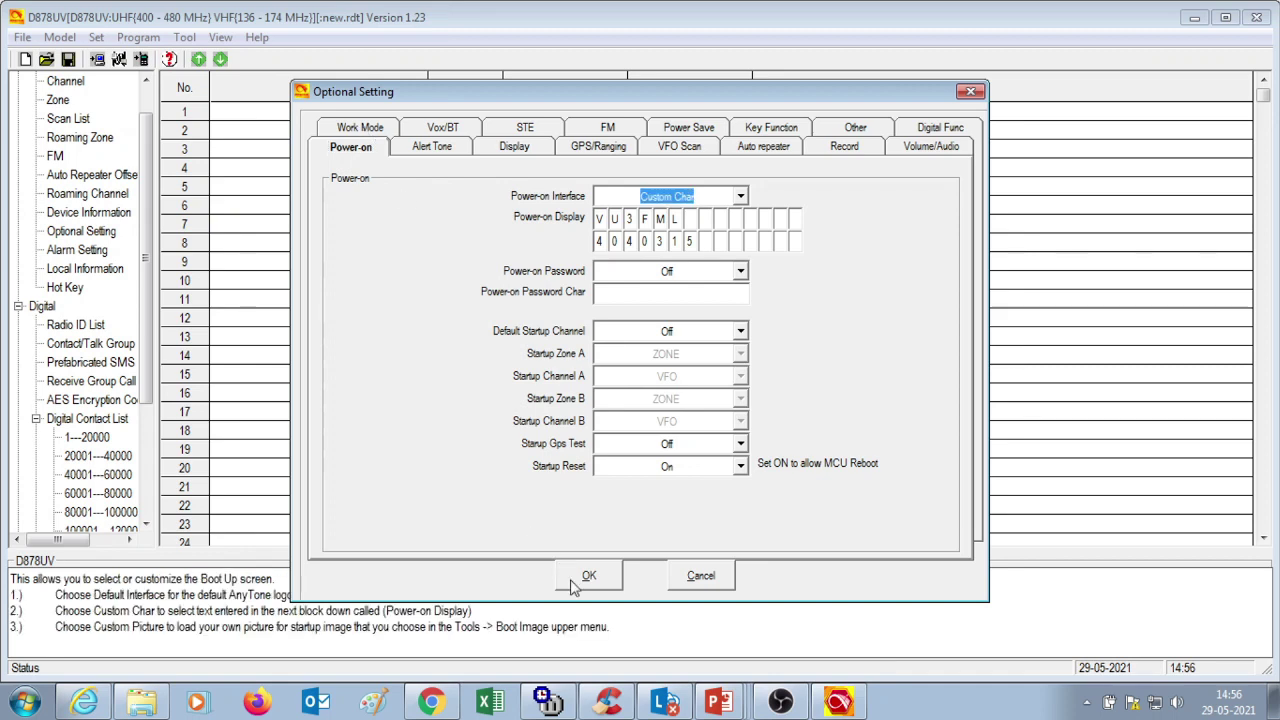
{"action": "left_click", "coordinate": [586, 577]}
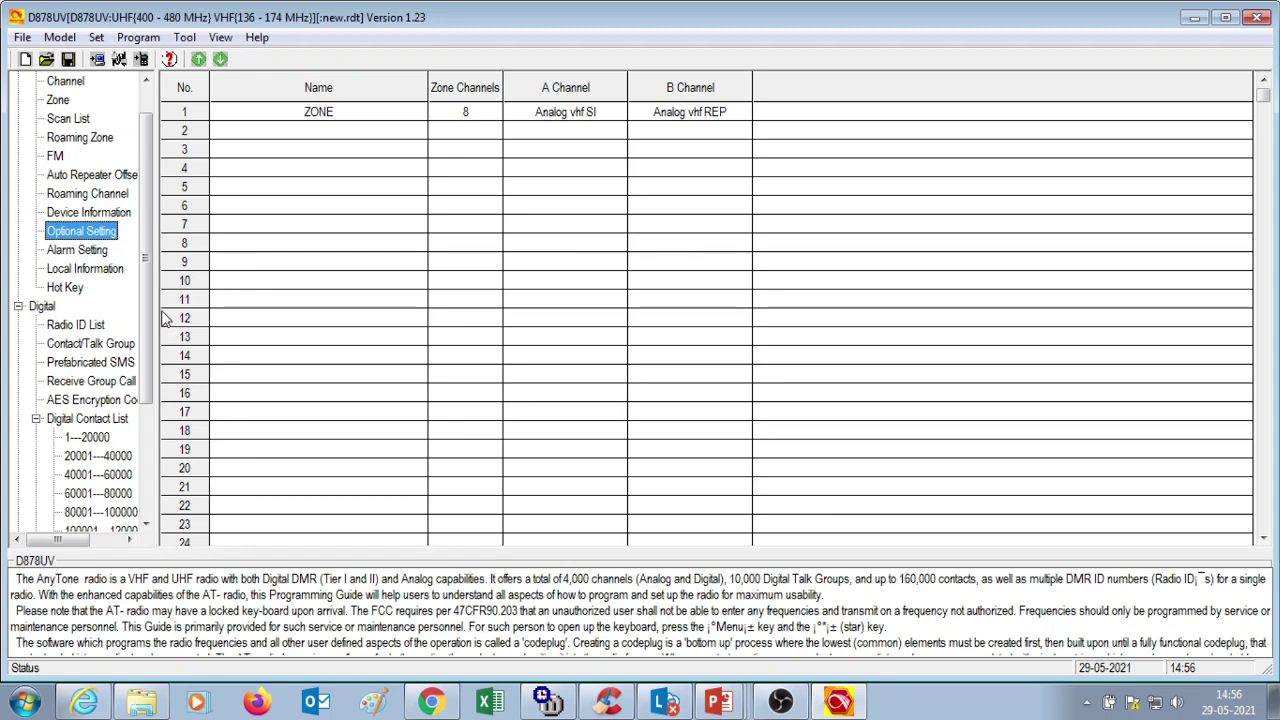
- Save the codeplug with Save As to the Desktop under the name NEW CODEPLUG
{"action": "left_click_drag", "start_coordinate": [148, 310], "coordinate": [130, 258]}
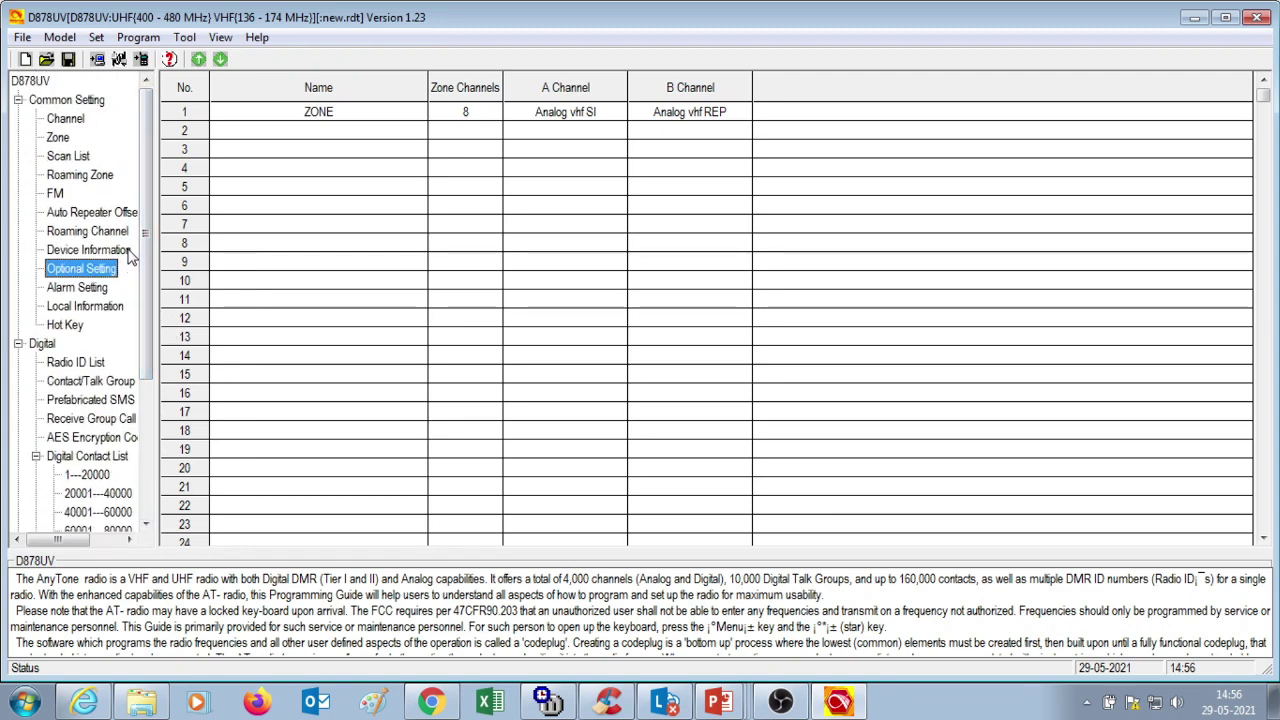
{"action": "left_click", "coordinate": [22, 39]}
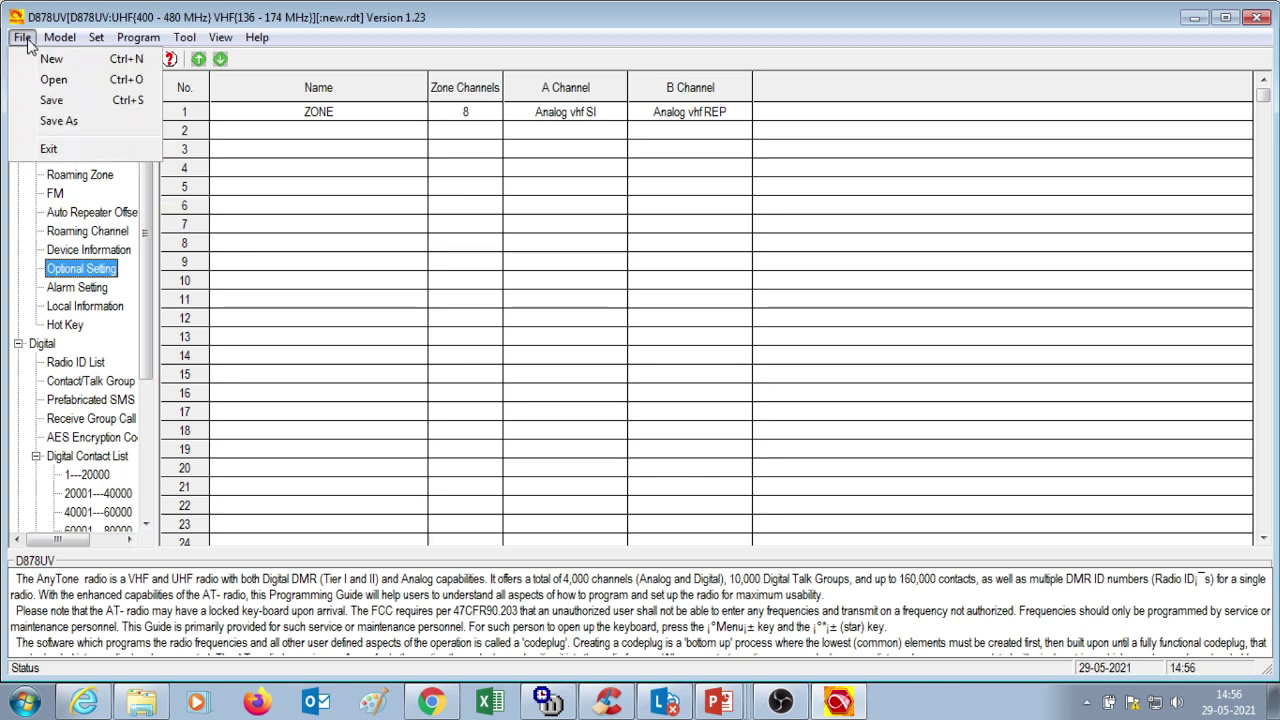
{"action": "left_click", "coordinate": [53, 126]}
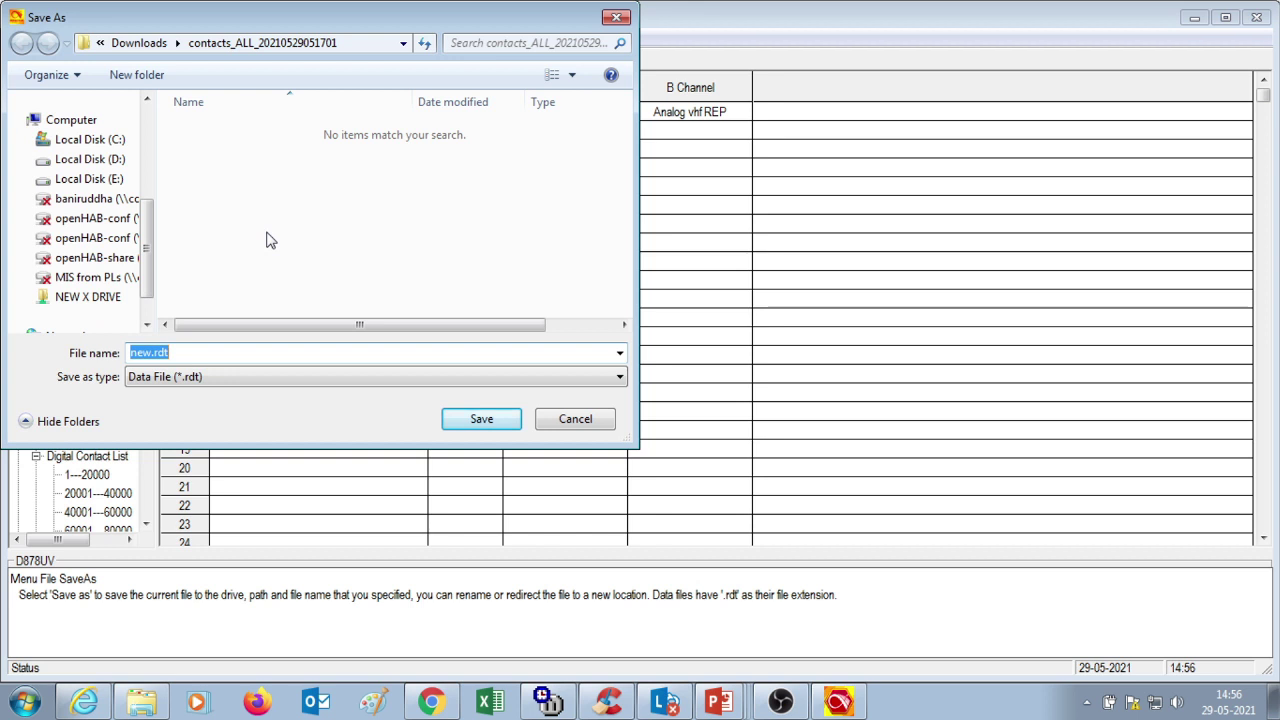
{"action": "left_click", "coordinate": [162, 353]}
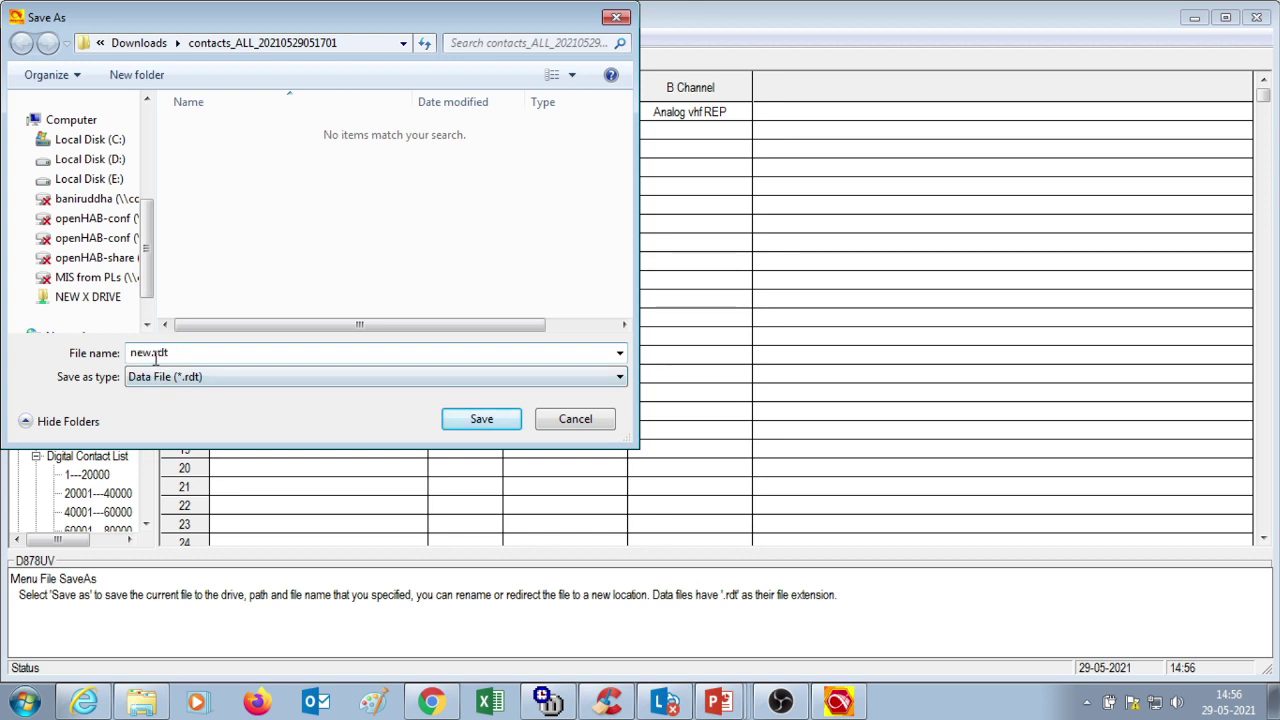
{"action": "double_click", "coordinate": [152, 353]}
{"action": "type", "text": "NEW CODE"}
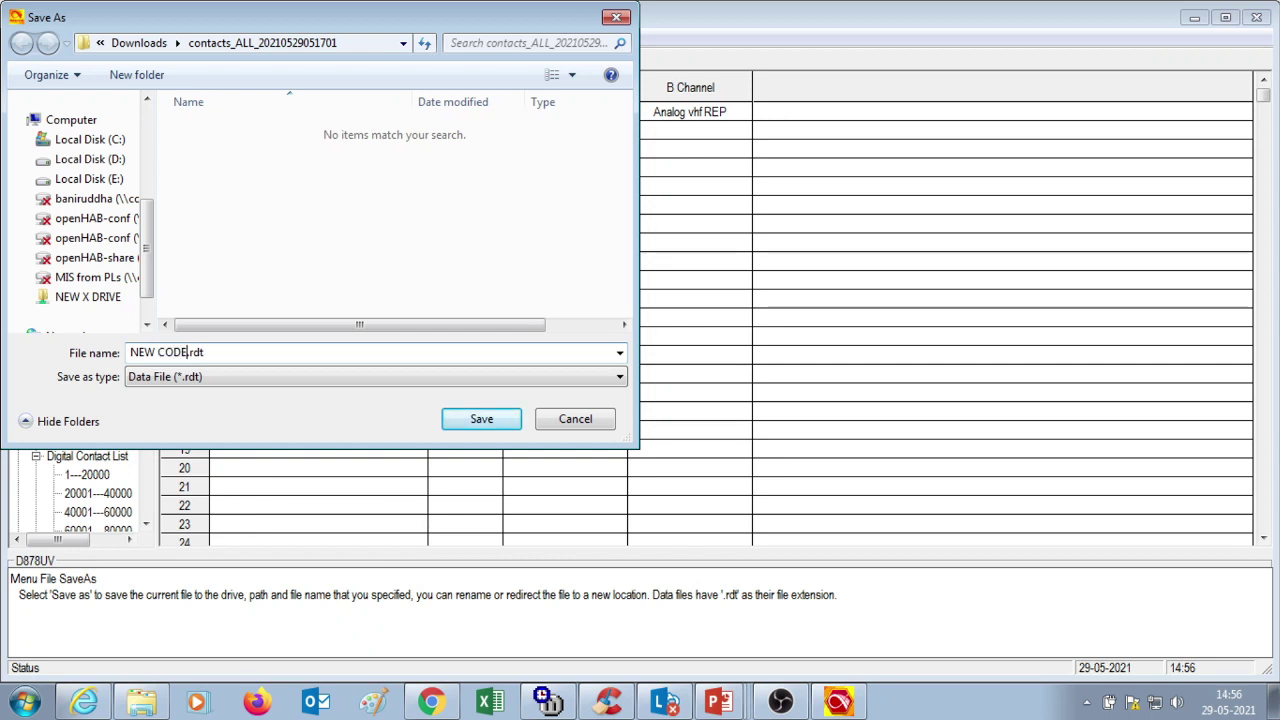
{"action": "type", "text": "PLUG"}
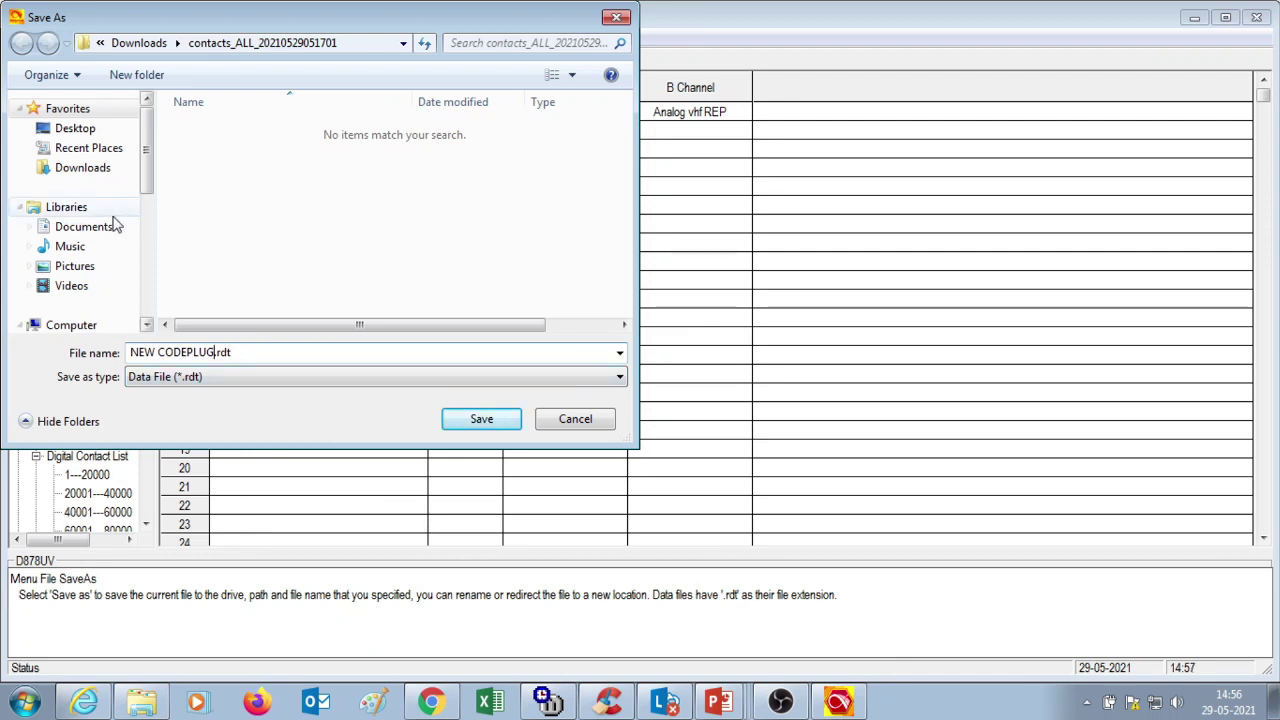
{"action": "left_click", "coordinate": [87, 130]}
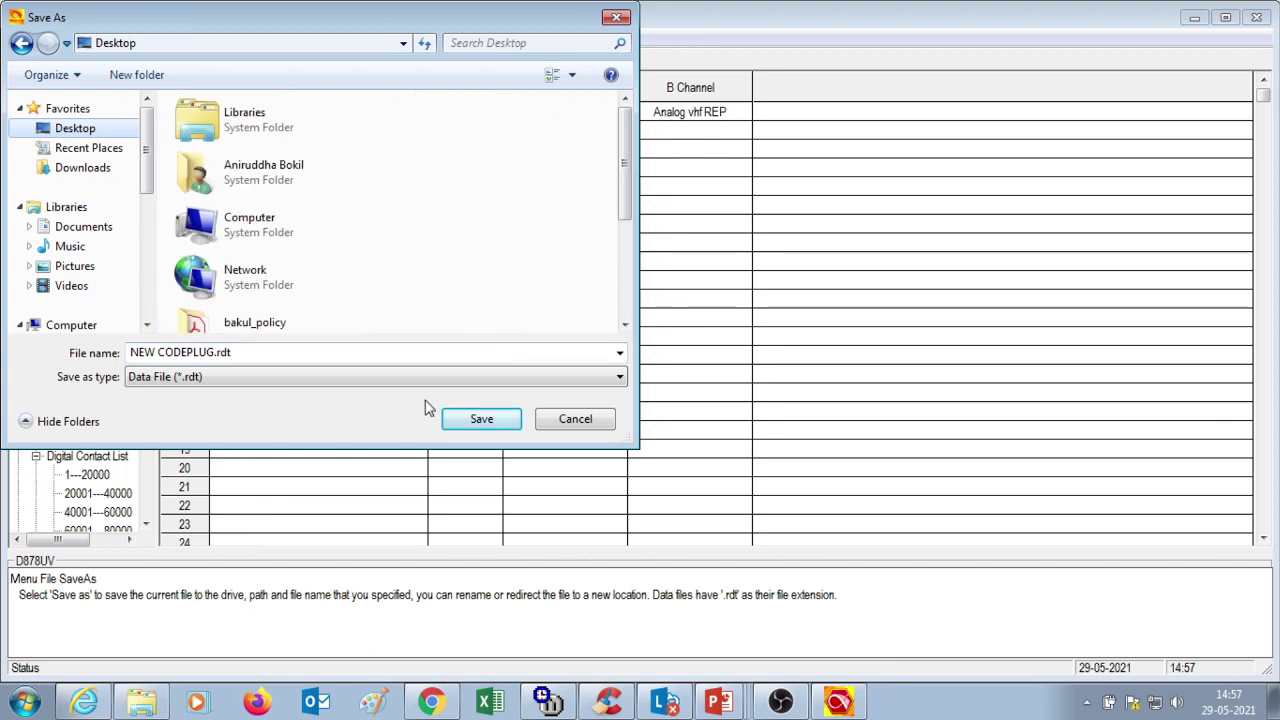
{"action": "left_click", "coordinate": [463, 428]}
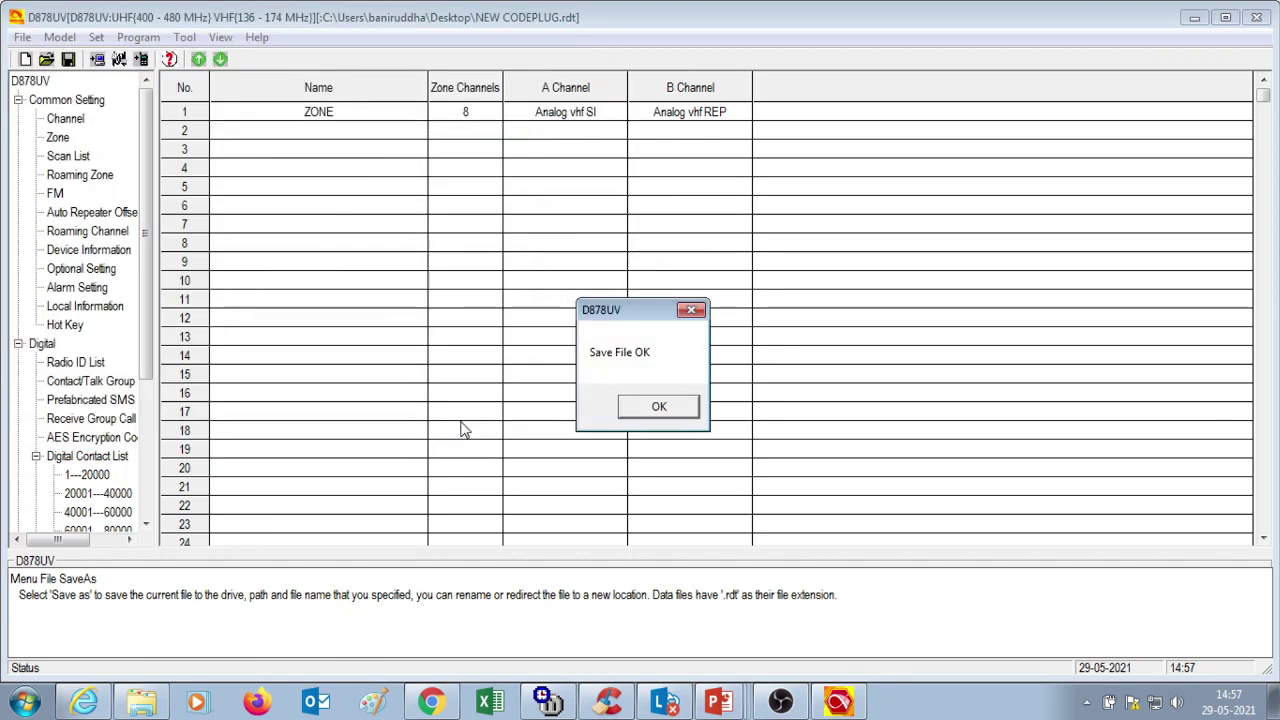
- Acknowledge the Save File OK message and confirm the follow-up prompt about writing contacts and data
{"action": "left_click", "coordinate": [660, 407]}
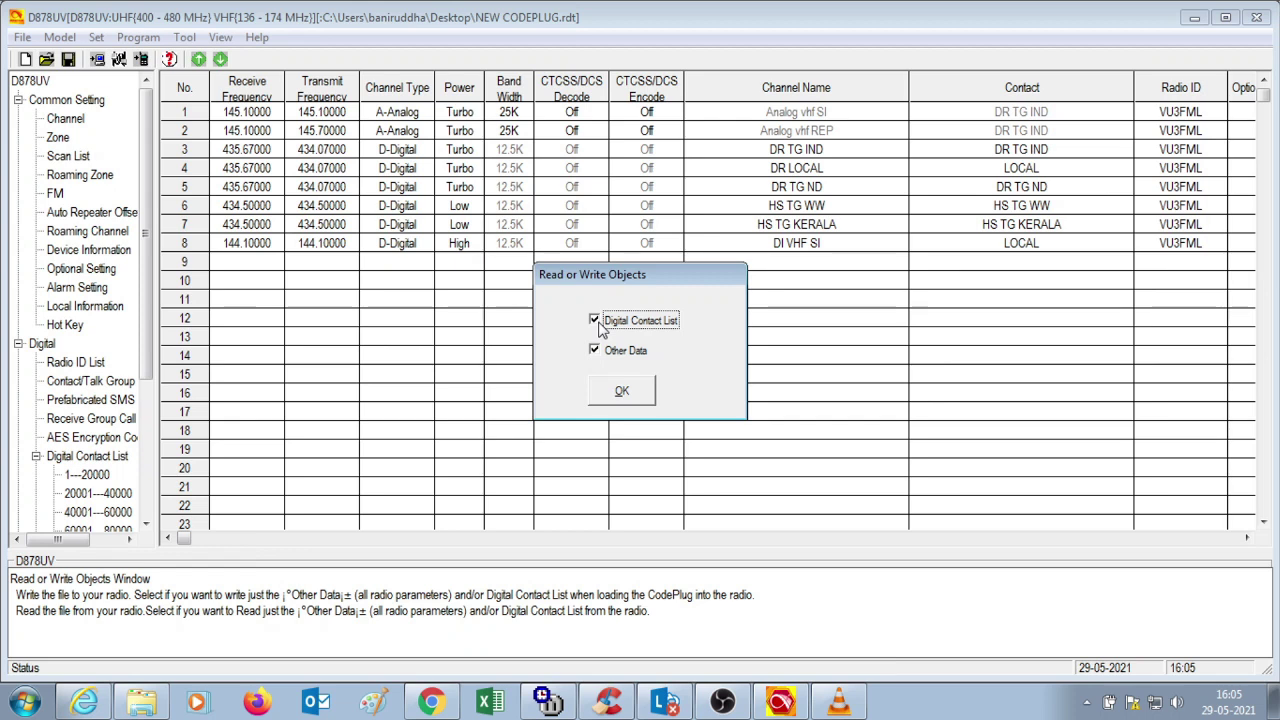
{"action": "left_click", "coordinate": [622, 392]}
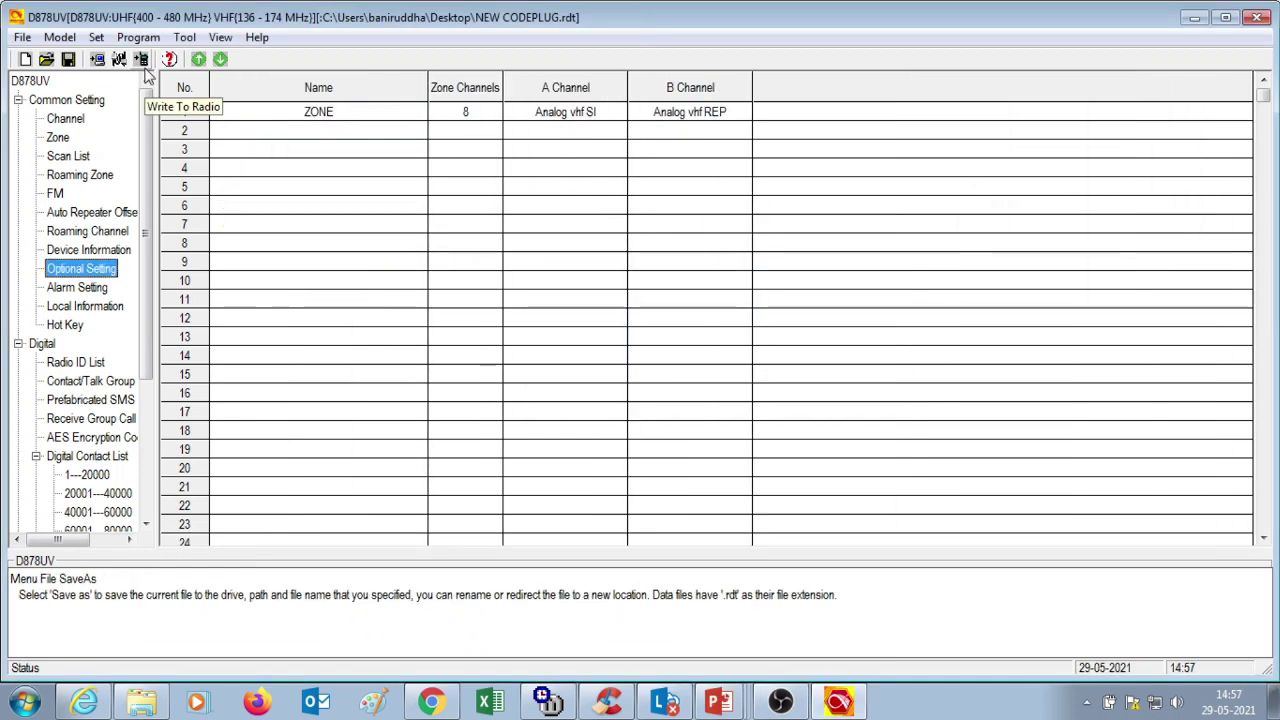